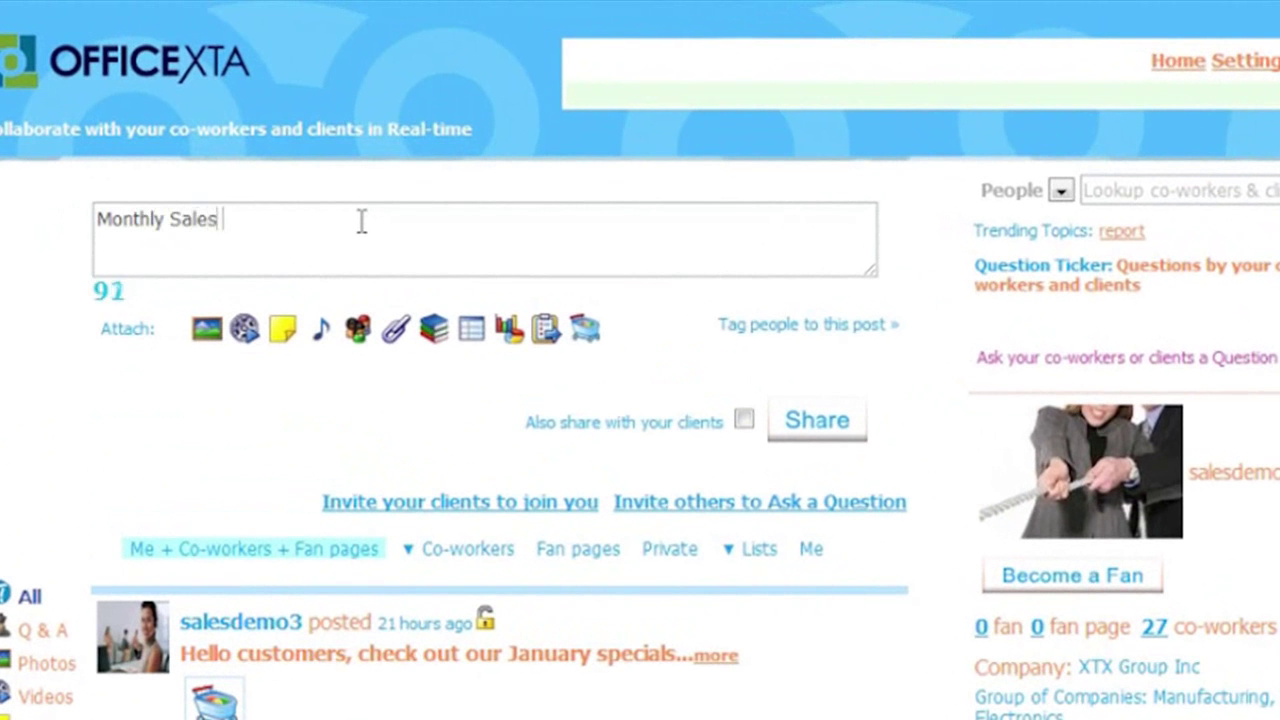
- Complete the post text and create social report 'Monthly Sales Report' from DB - XTX Sales and Mktg
{"action": "type", "text": "m"}
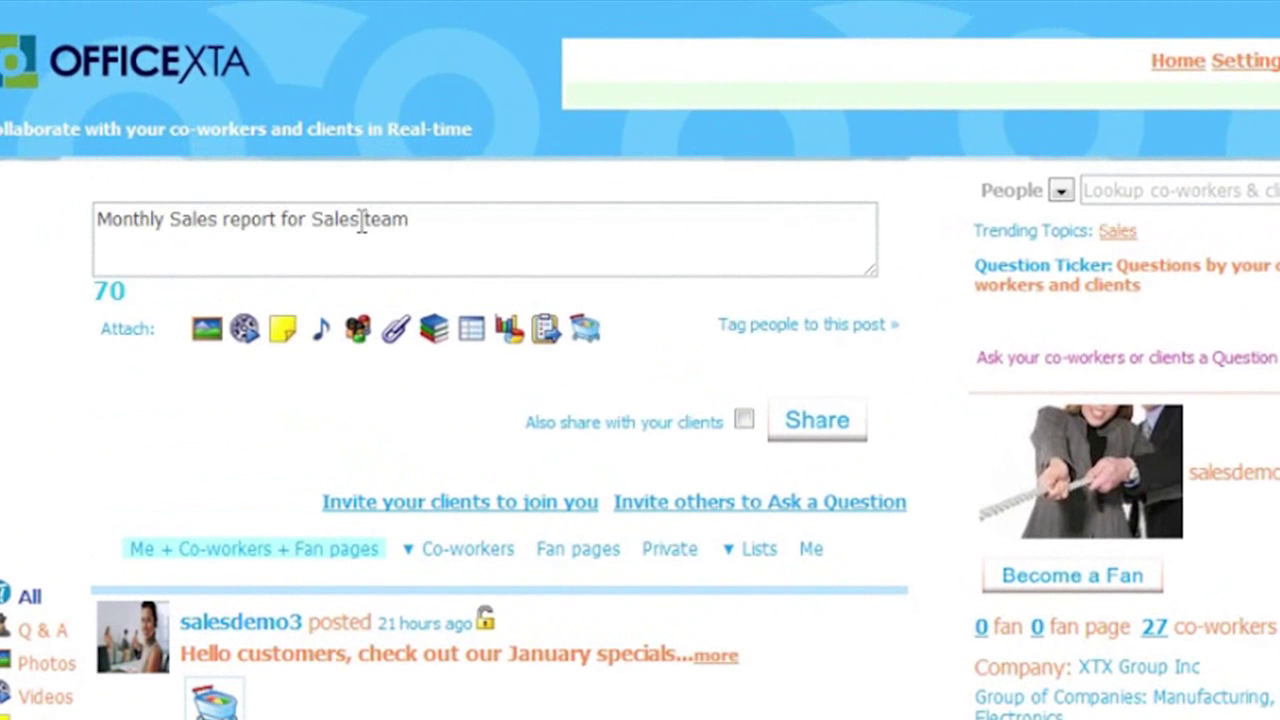
{"action": "left_click", "coordinate": [472, 338]}
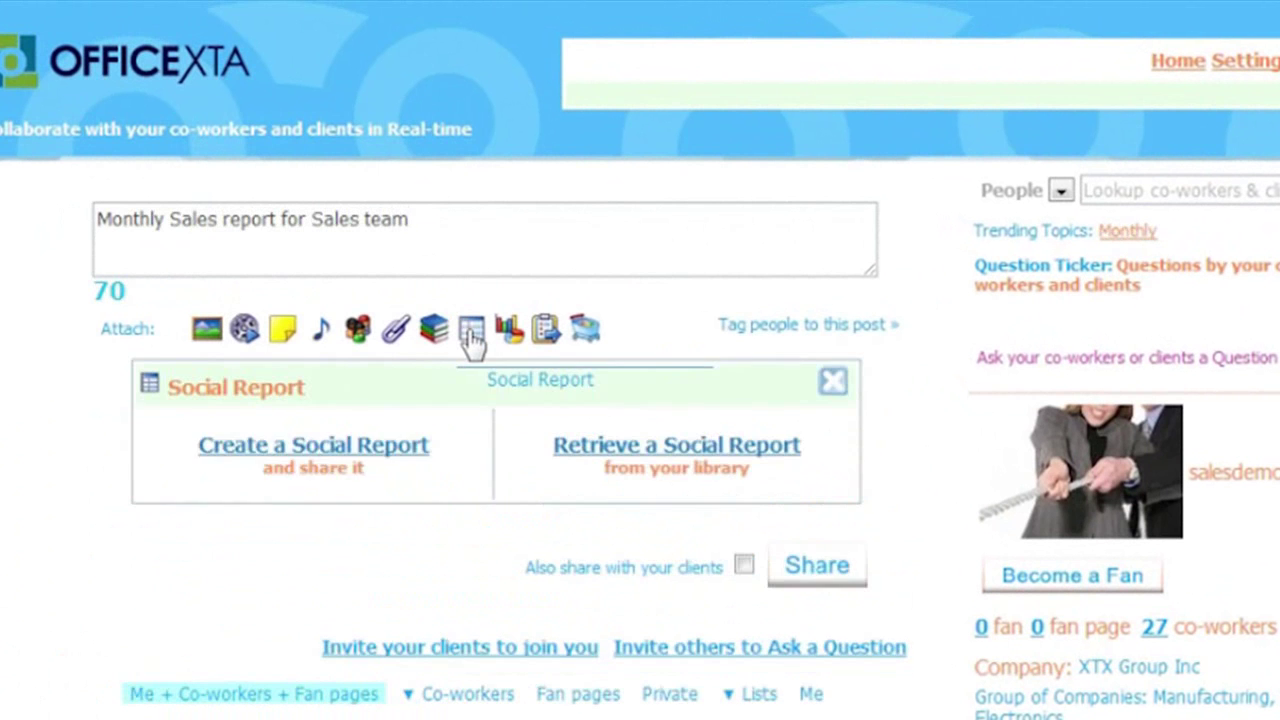
{"action": "left_click", "coordinate": [362, 452]}
{"action": "left_click", "coordinate": [358, 525]}
{"action": "type", "text": "Monthly Sales"}
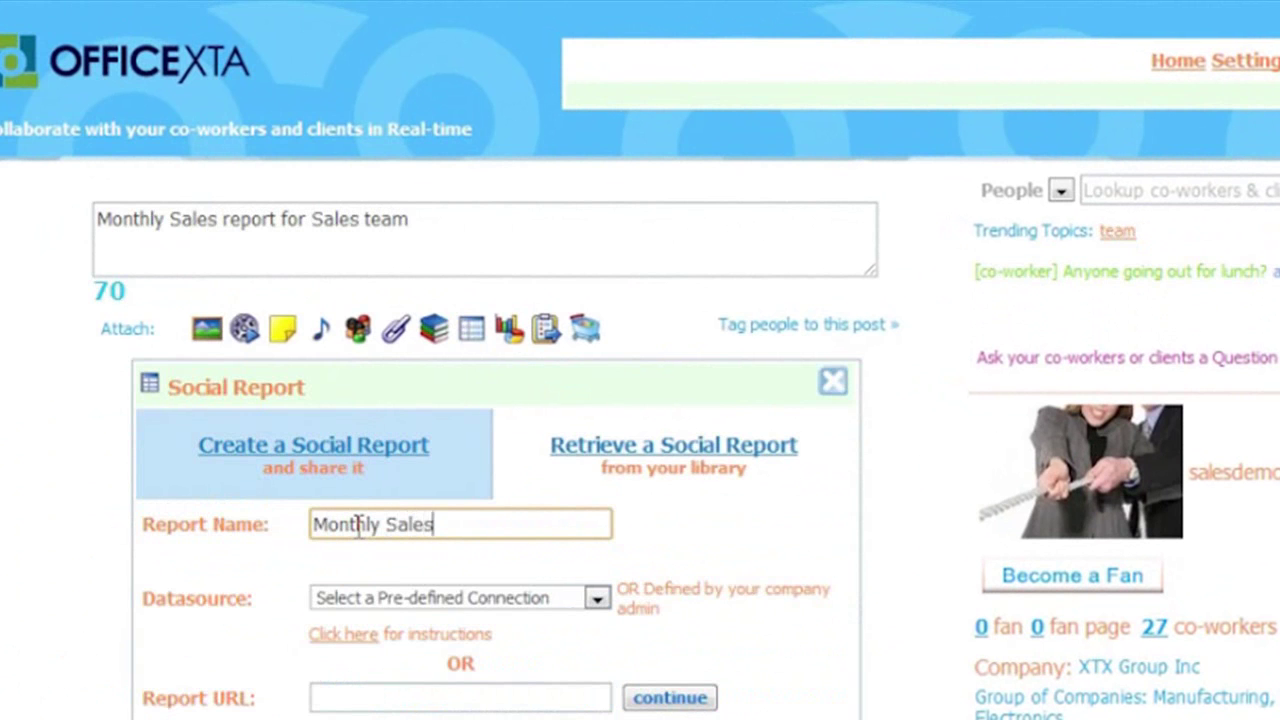
{"action": "type", "text": " Report"}
{"action": "left_click", "coordinate": [451, 600]}
{"action": "left_click", "coordinate": [468, 504]}
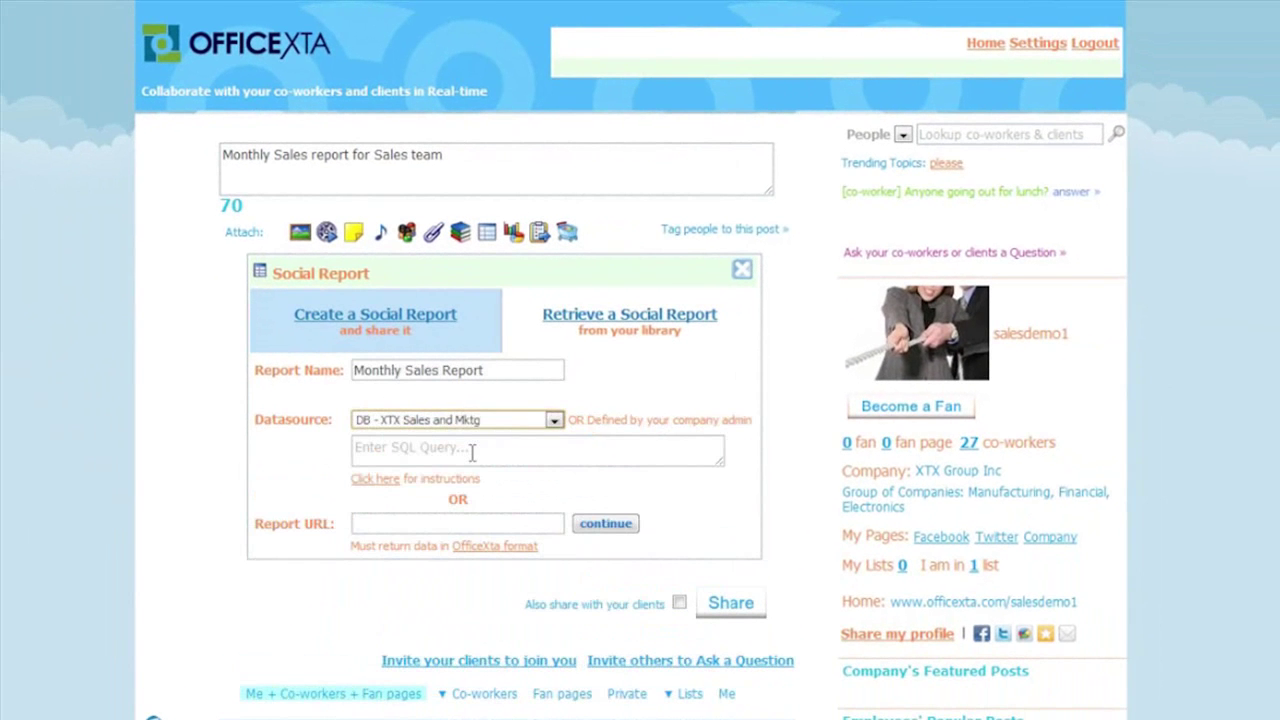
- Paste the SQL query summing price and quantity per customer, then load the report columns
{"action": "left_click", "coordinate": [394, 447]}
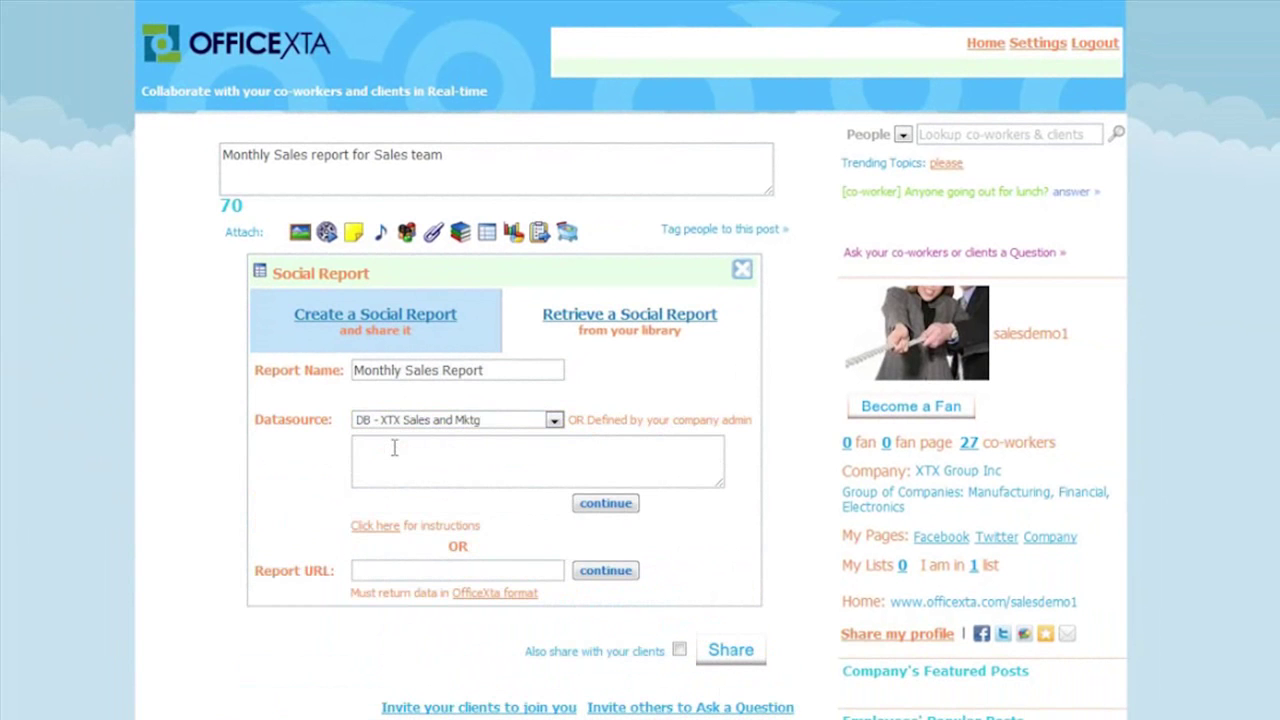
{"action": "key", "text": "ctrl+v"}
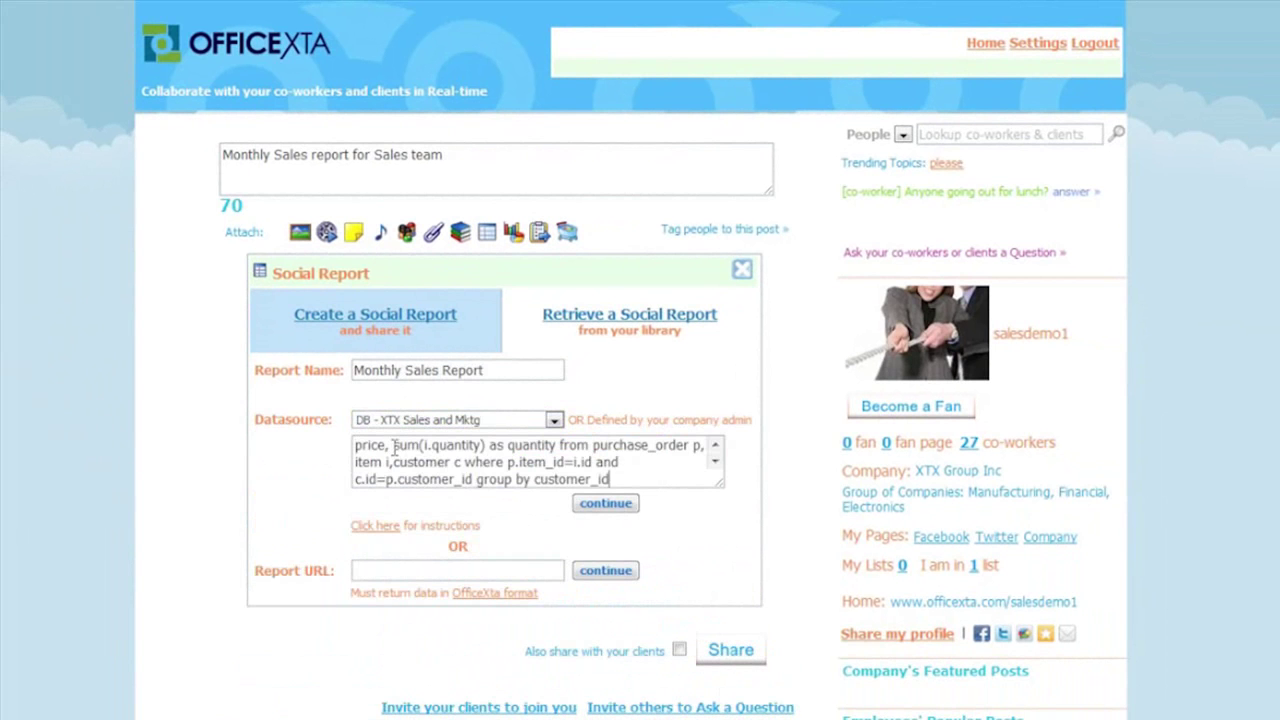
{"action": "left_click_drag", "start_coordinate": [390, 445], "coordinate": [362, 405]}
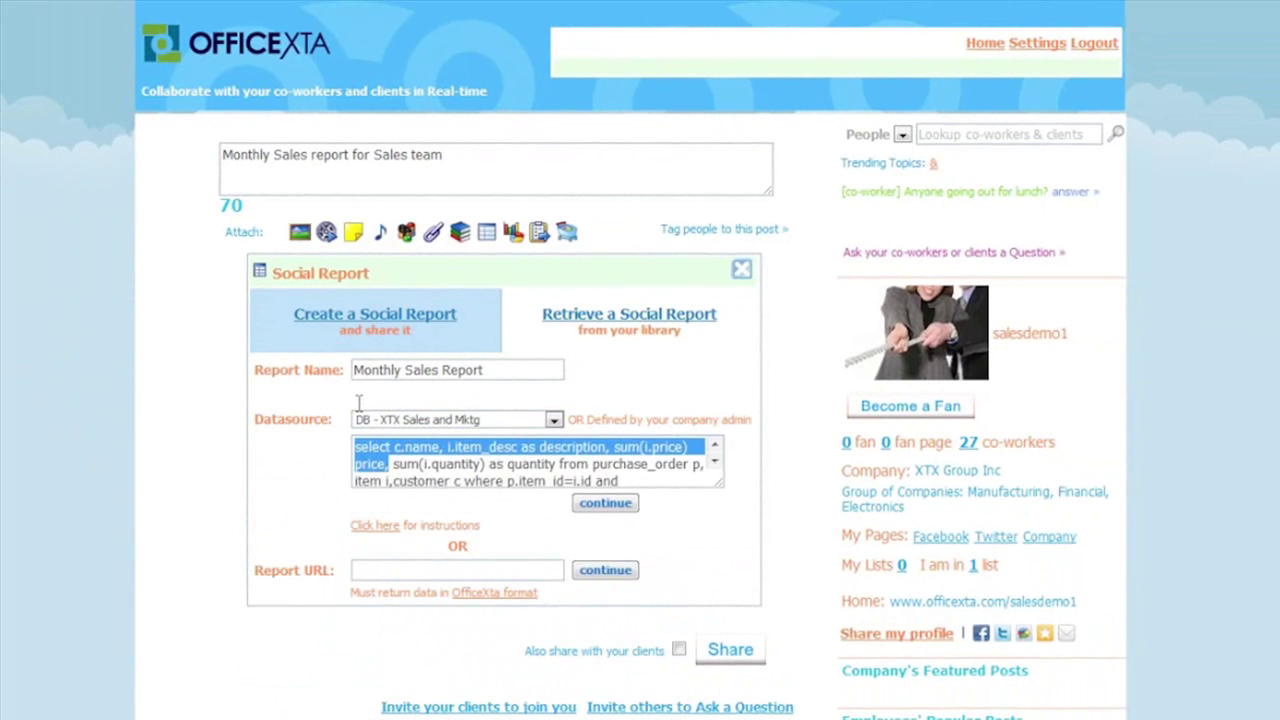
{"action": "left_click", "coordinate": [380, 460]}
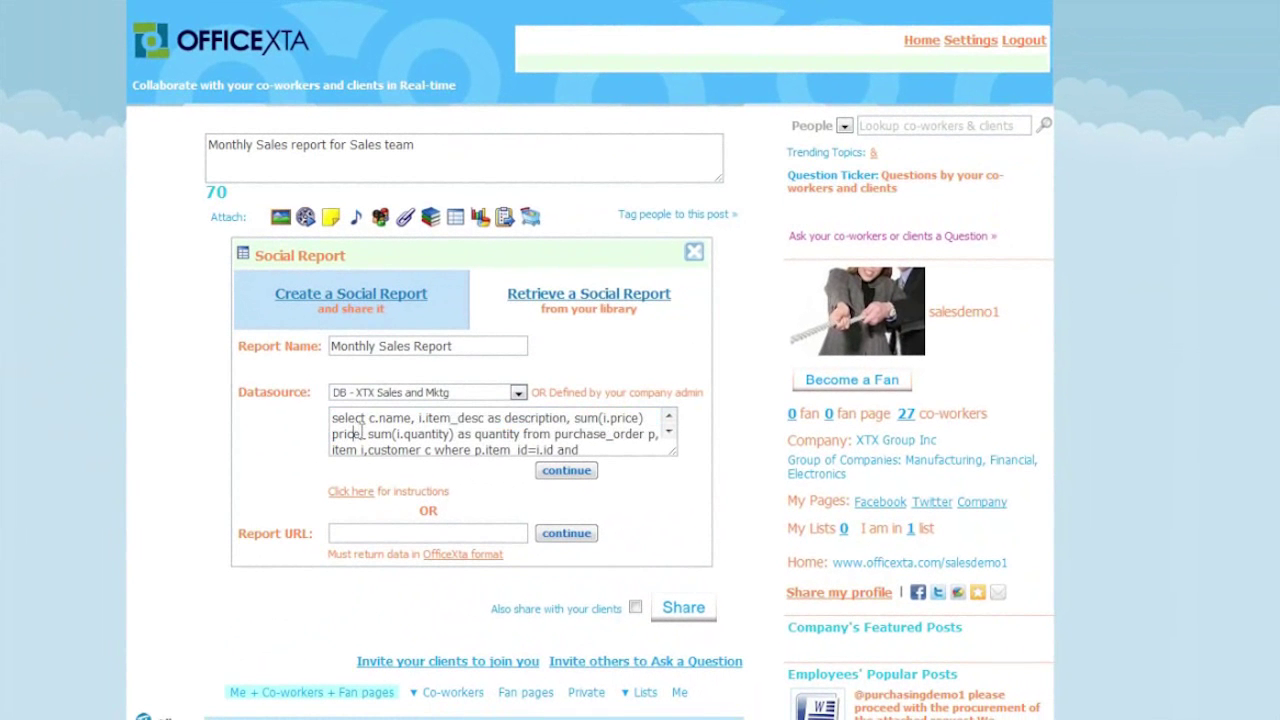
{"action": "left_click", "coordinate": [575, 472]}
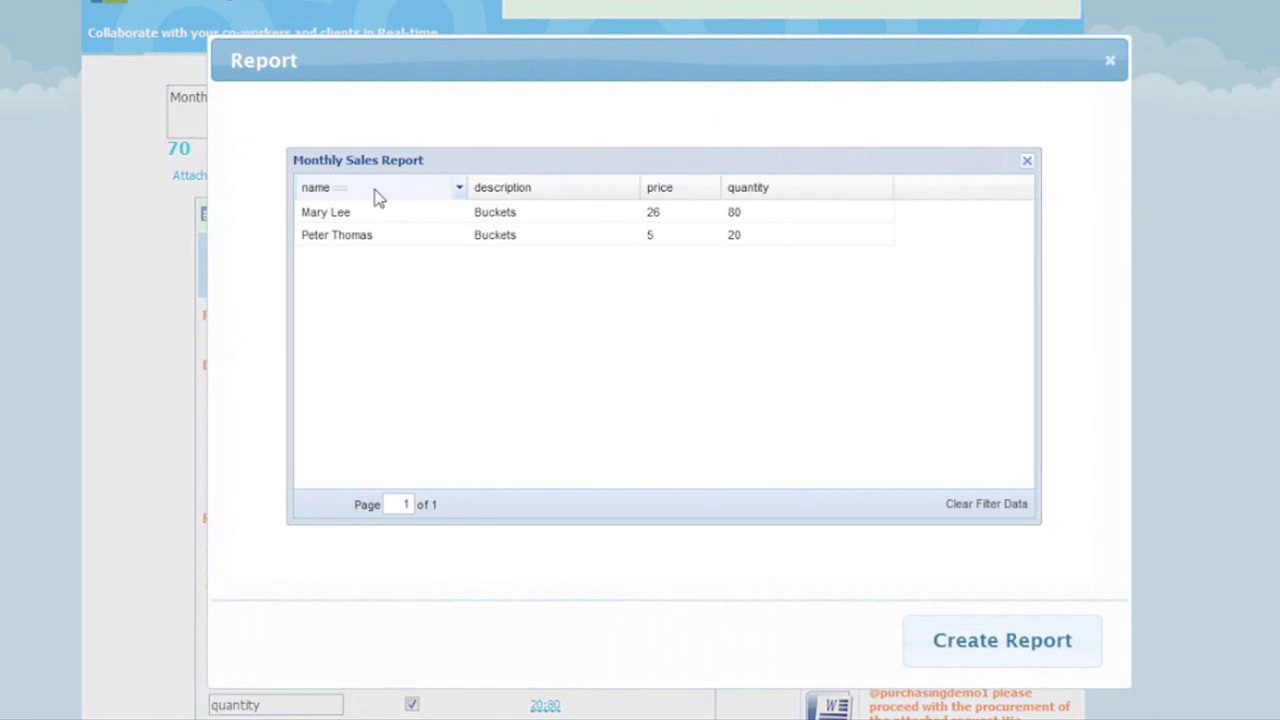
- Sort the report preview by price and attach the Monthly Sales Report to the post
{"action": "left_click", "coordinate": [688, 192]}
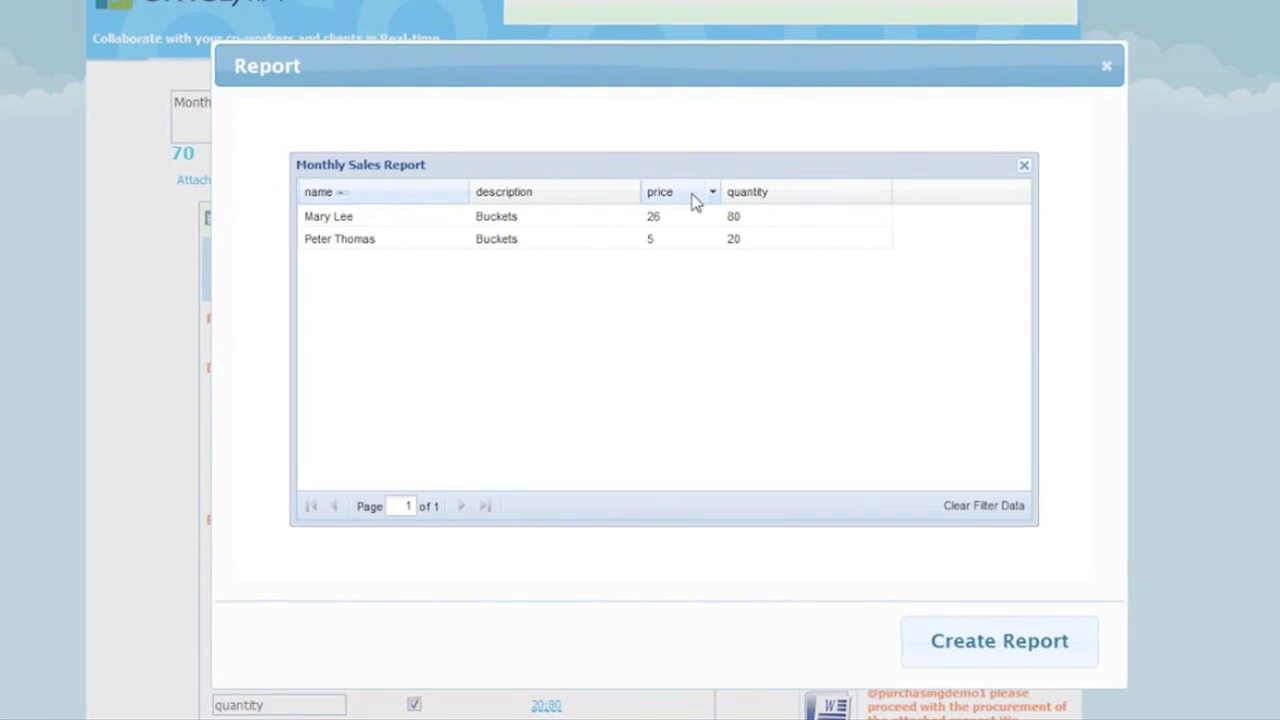
{"action": "left_click", "coordinate": [668, 227]}
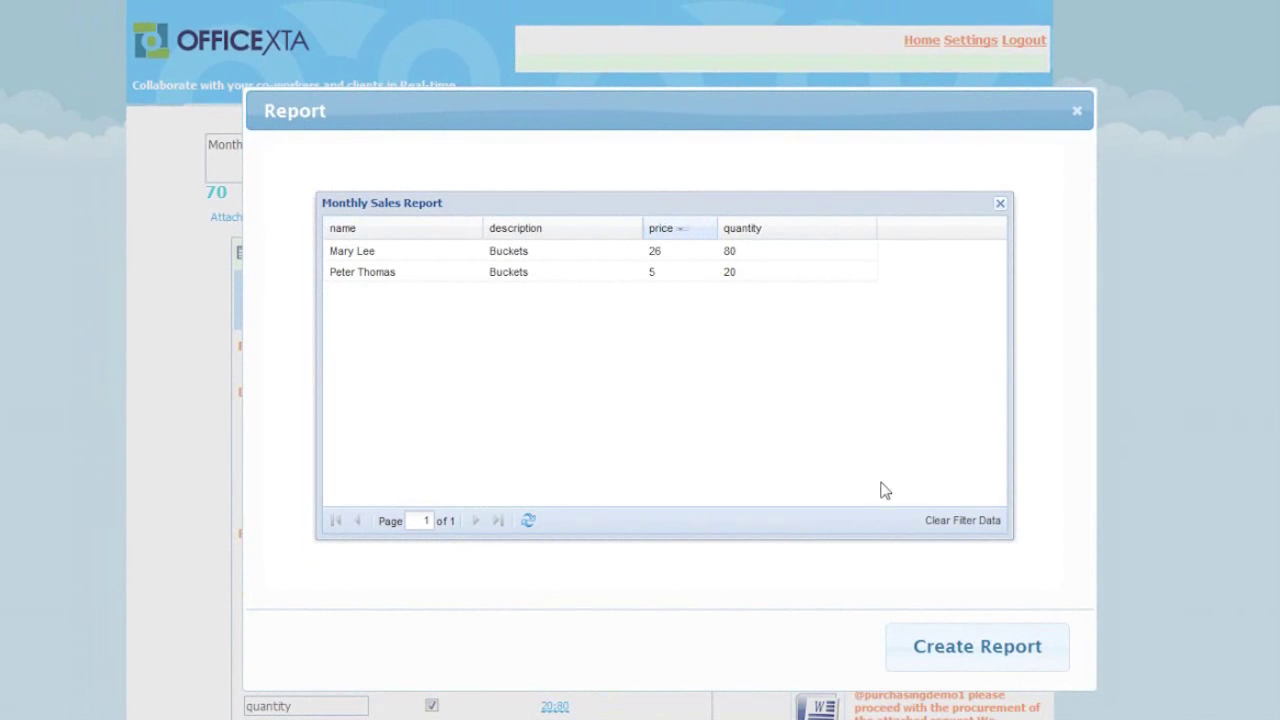
{"action": "left_click", "coordinate": [951, 656]}
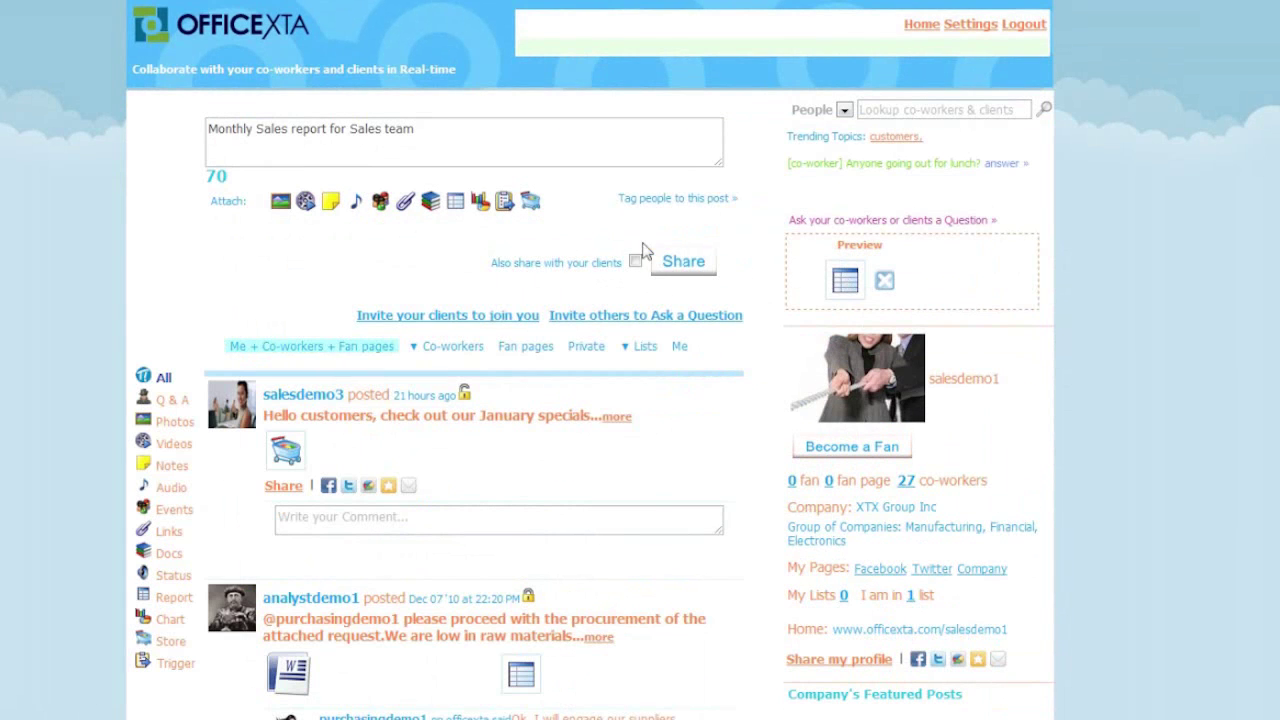
- Create social trigger 'Monthly Sales Report Trigger' with the Create schedule type
{"action": "left_click", "coordinate": [505, 203]}
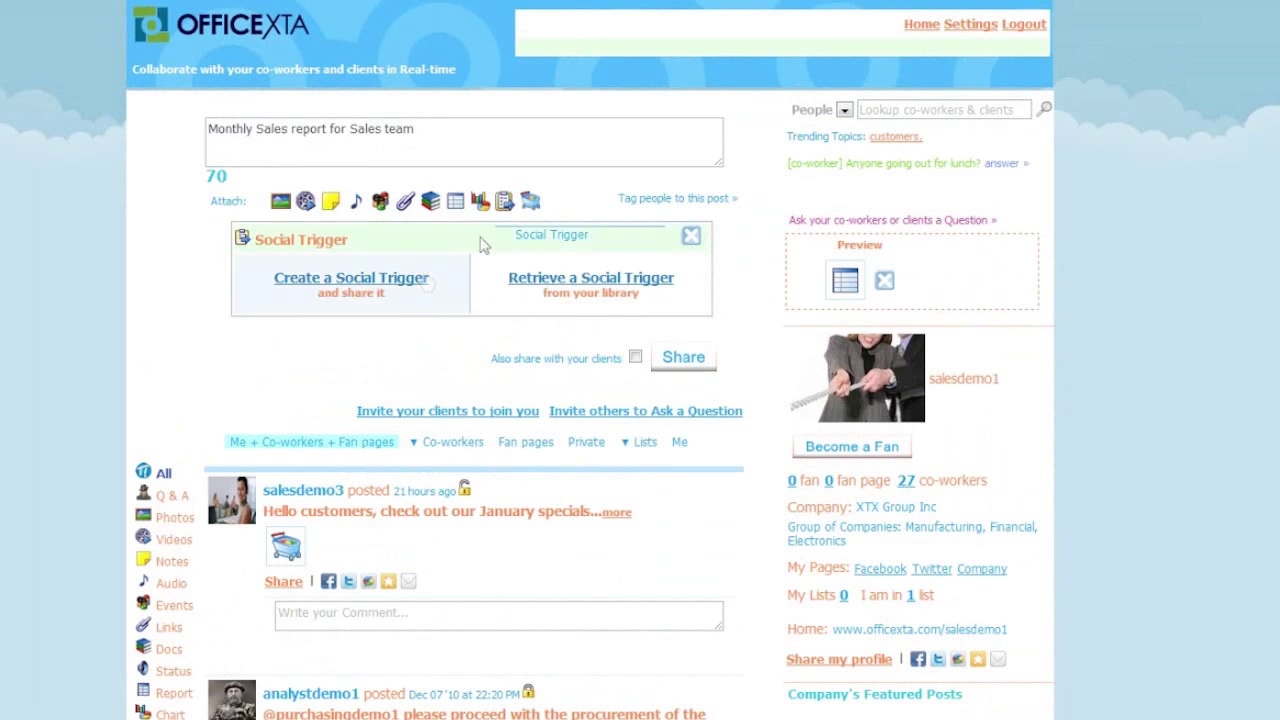
{"action": "left_click", "coordinate": [390, 278]}
{"action": "left_click", "coordinate": [404, 330]}
{"action": "type", "text": "Mon"}
{"action": "type", "text": "thly "}
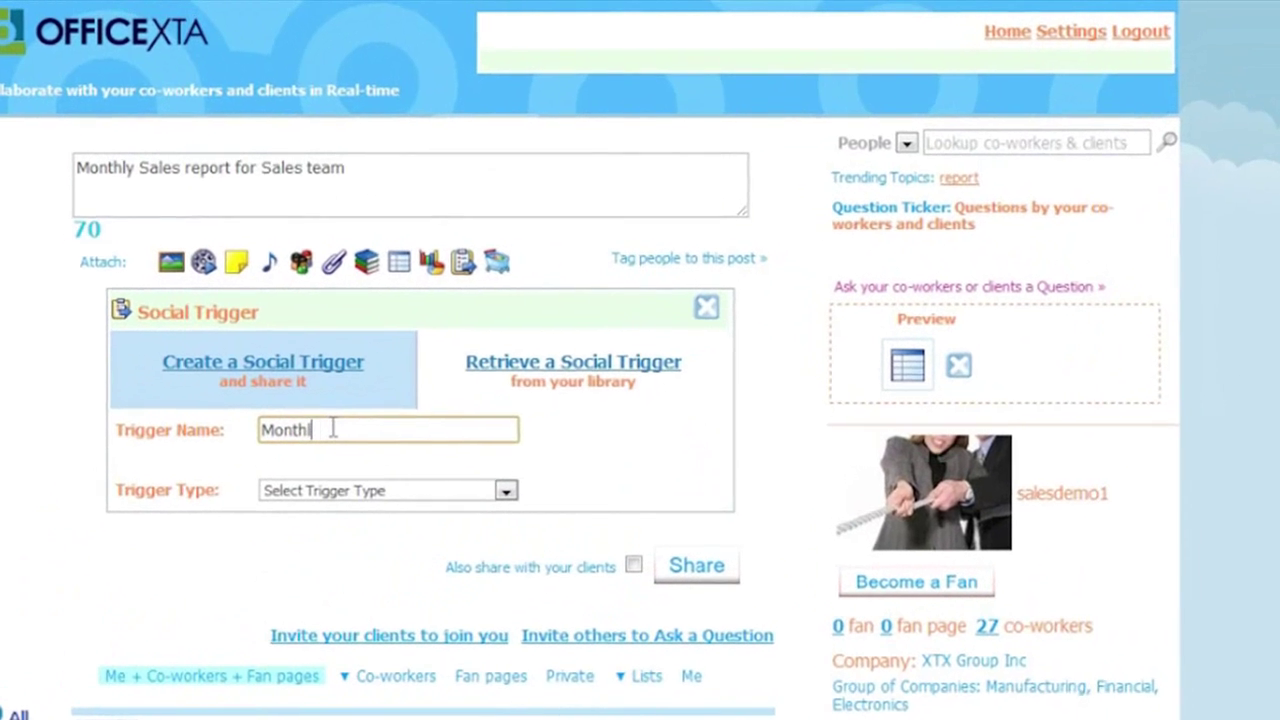
{"action": "type", "text": "Sales Re"}
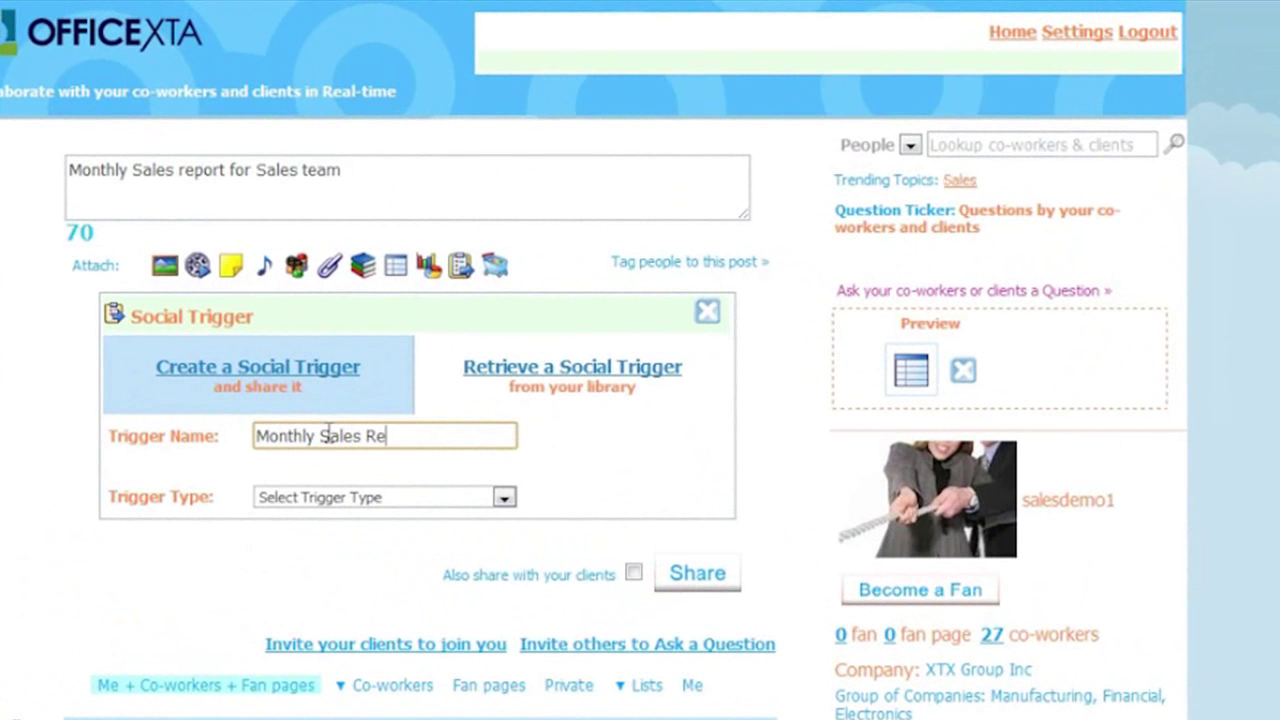
{"action": "type", "text": "port Trigger"}
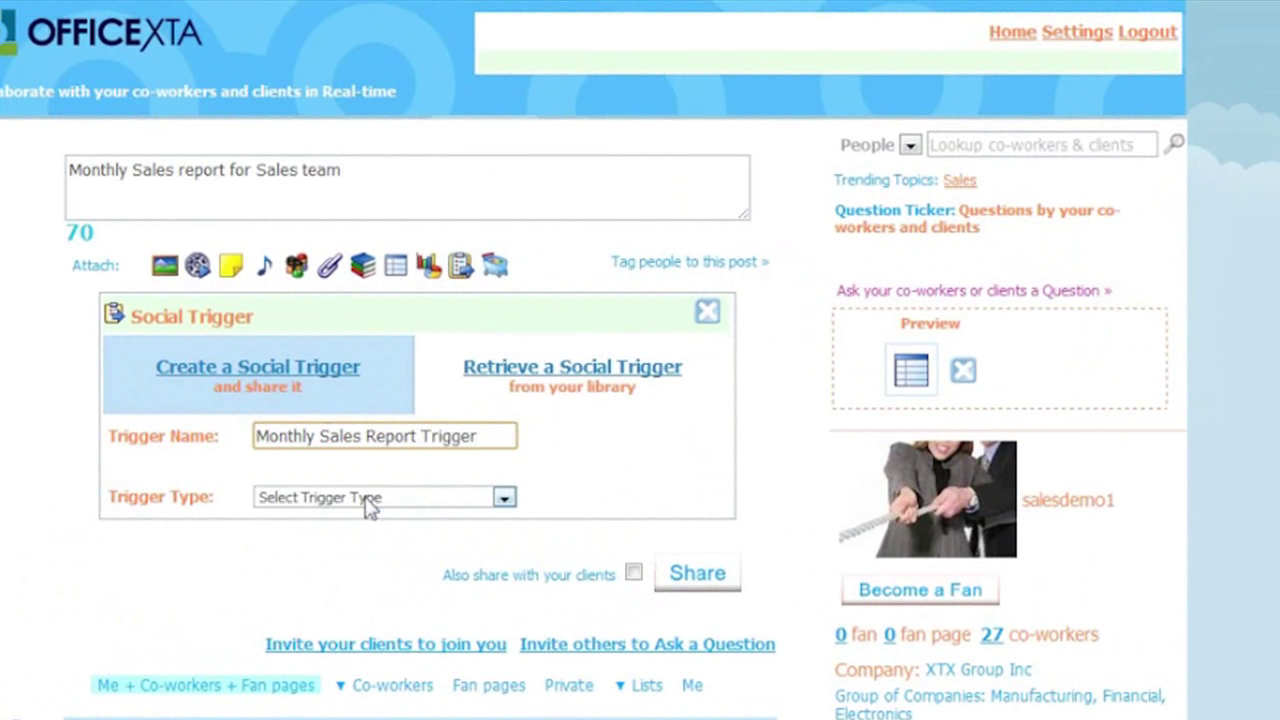
{"action": "left_click", "coordinate": [366, 497]}
{"action": "left_click", "coordinate": [366, 536]}
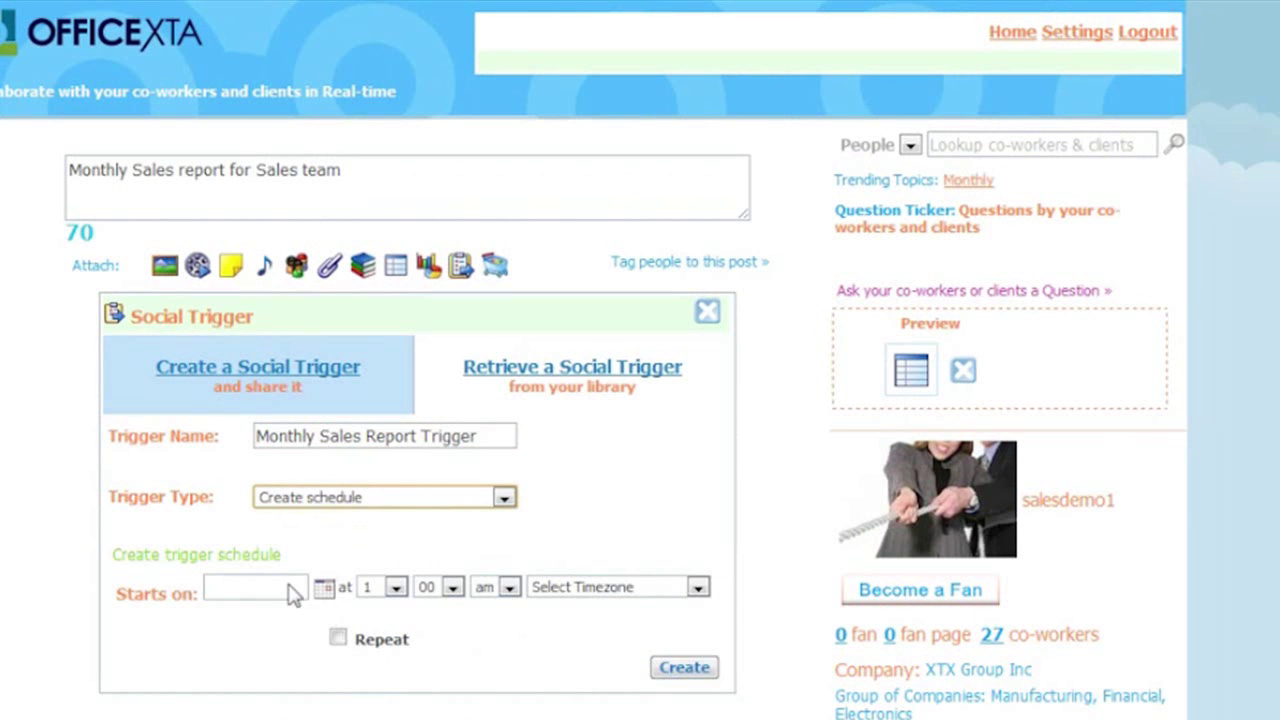
- Schedule it to start 01/30/2011 at 11:00 am Eastern Time with repeating on
{"action": "left_click", "coordinate": [320, 590]}
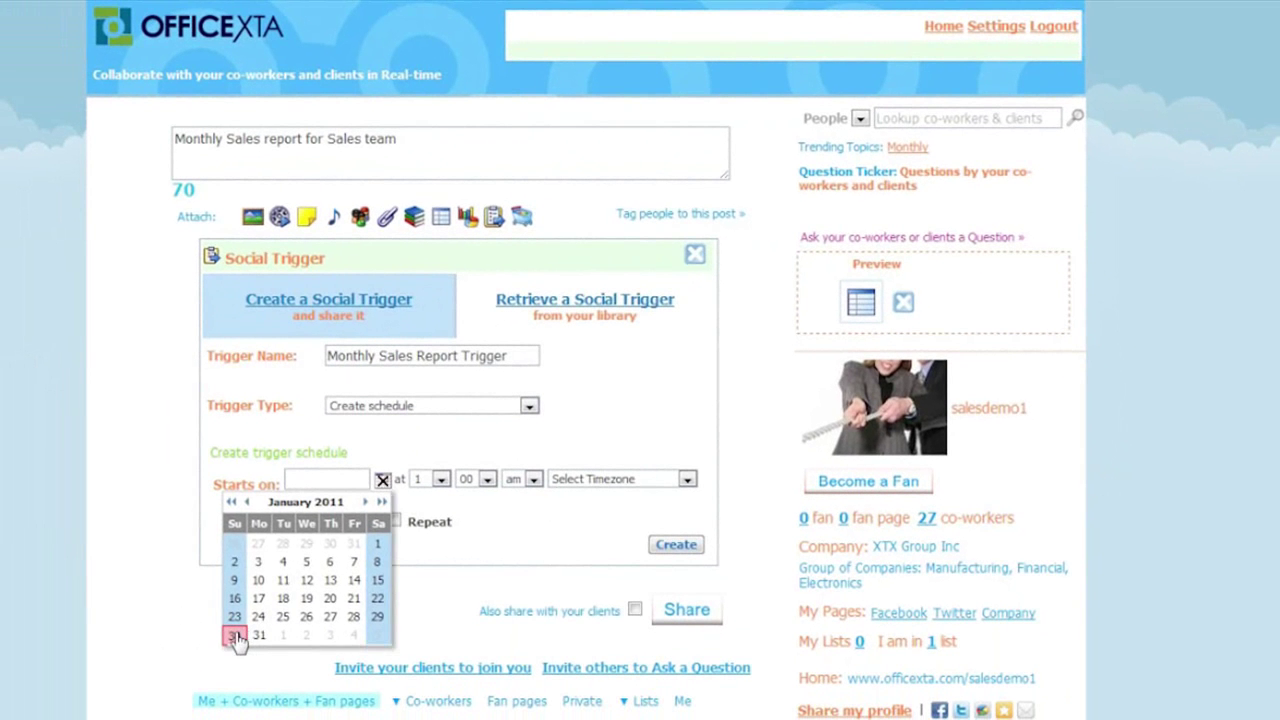
{"action": "left_click", "coordinate": [234, 636]}
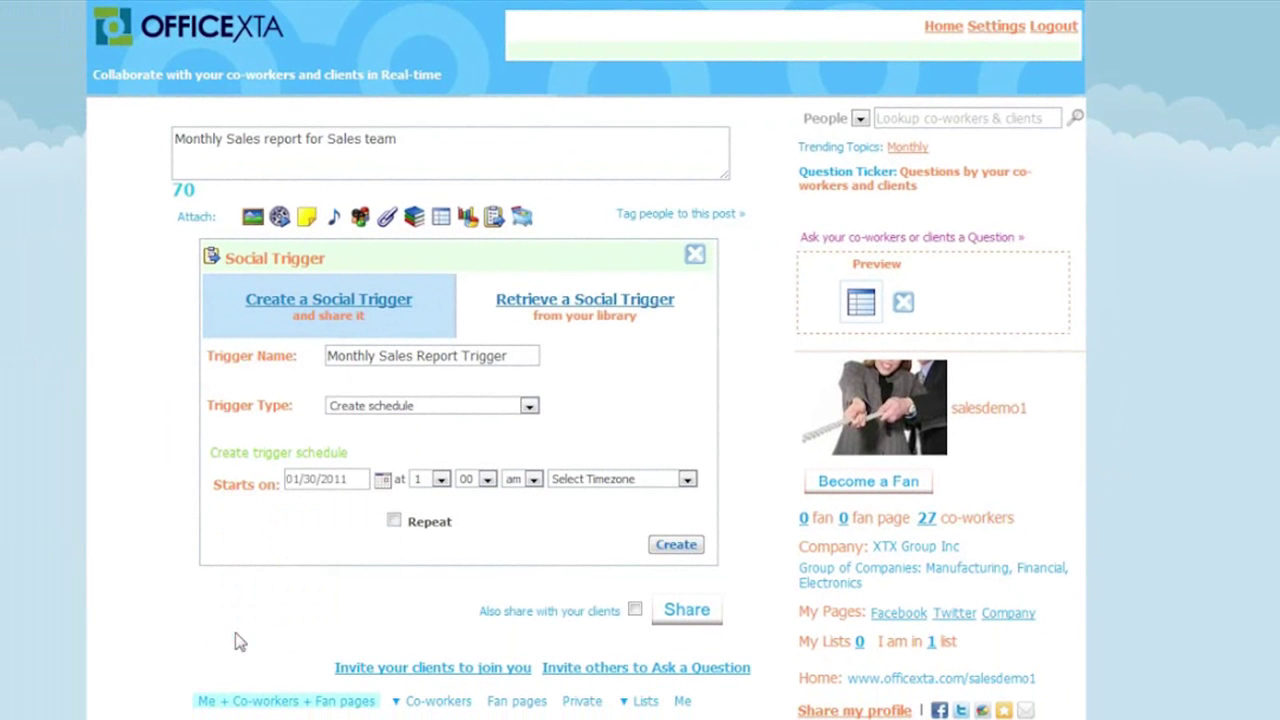
{"action": "left_click", "coordinate": [441, 481]}
{"action": "left_click", "coordinate": [428, 633]}
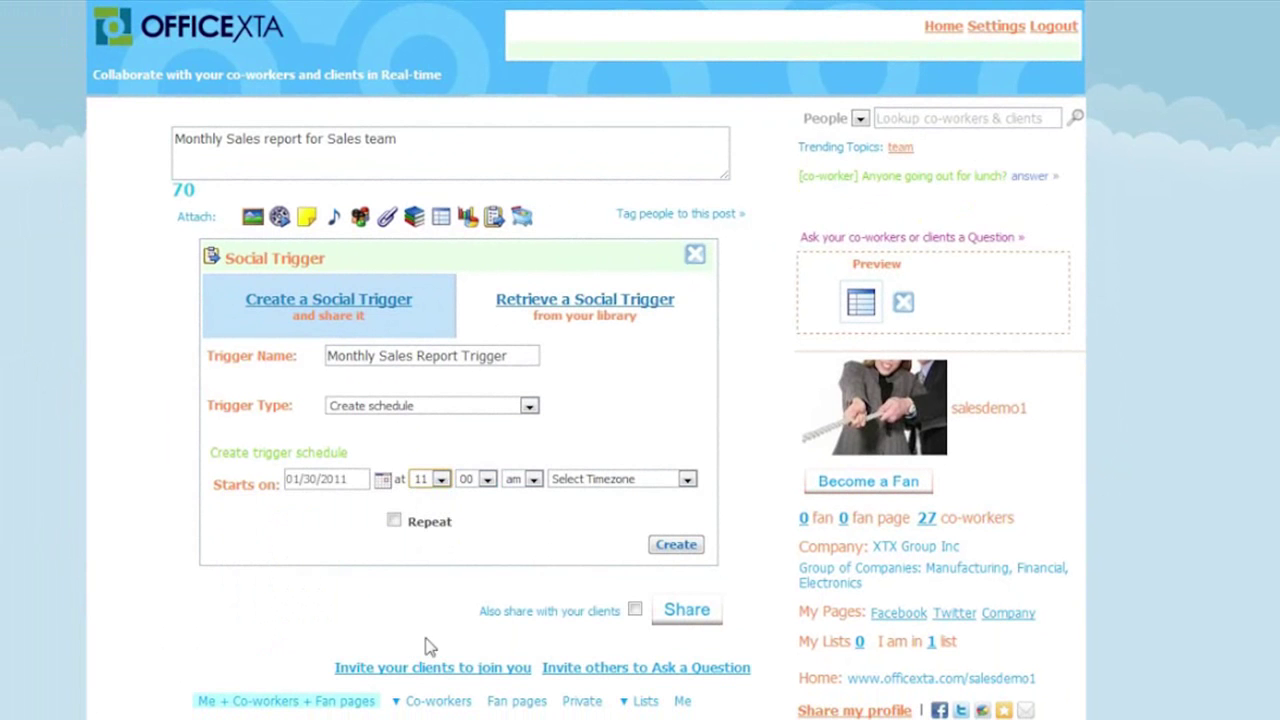
{"action": "left_click", "coordinate": [584, 481]}
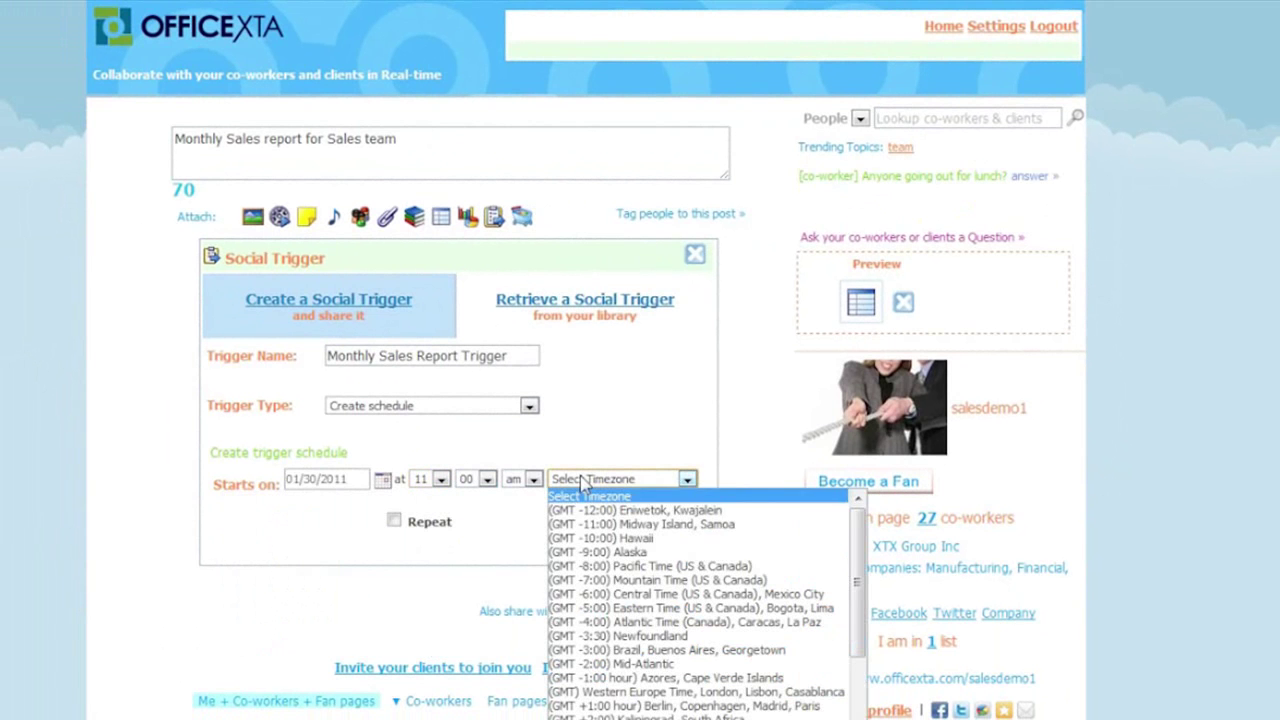
{"action": "left_click", "coordinate": [604, 608]}
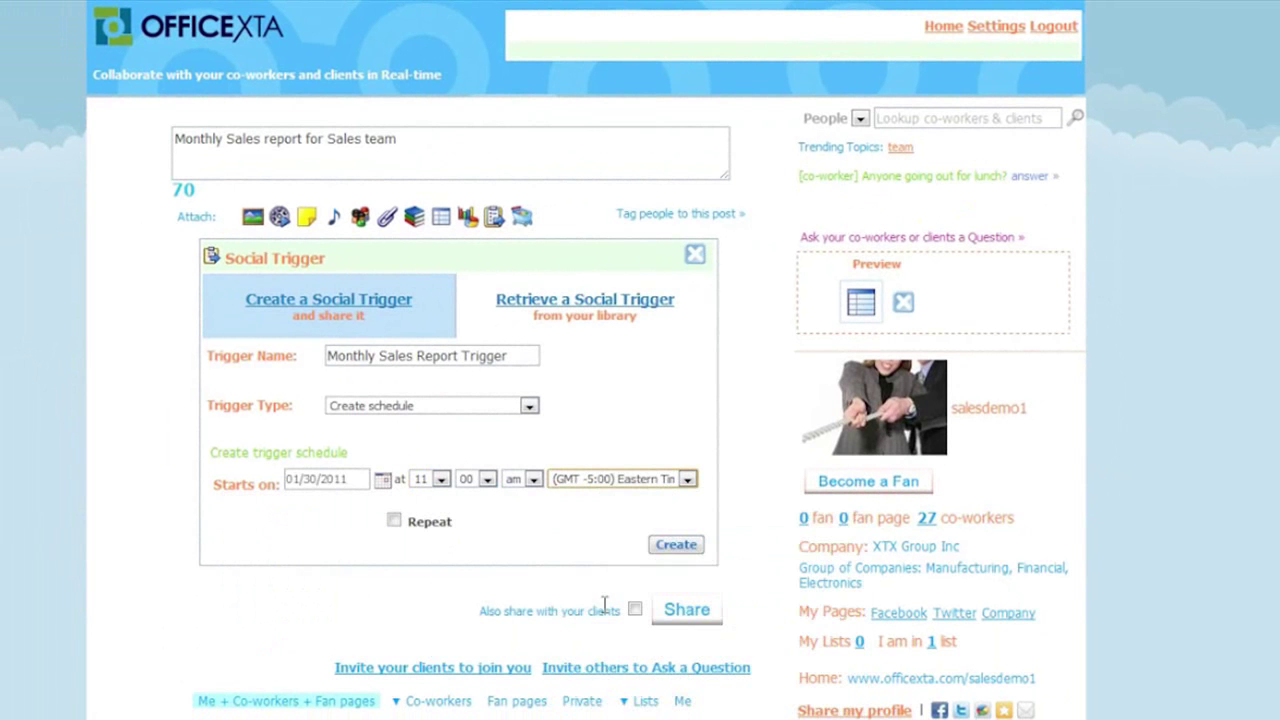
{"action": "left_click", "coordinate": [394, 522]}
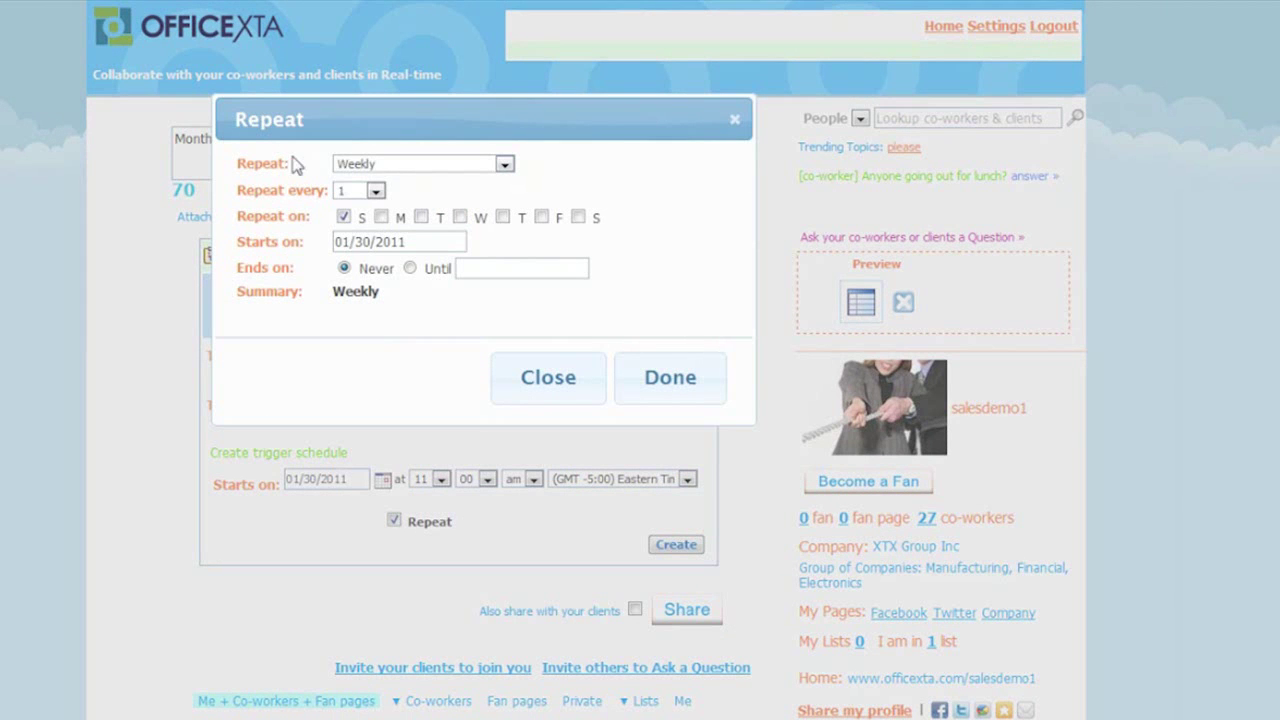
- Set the trigger to repeat monthly and attach it to the post
{"action": "left_click", "coordinate": [378, 168]}
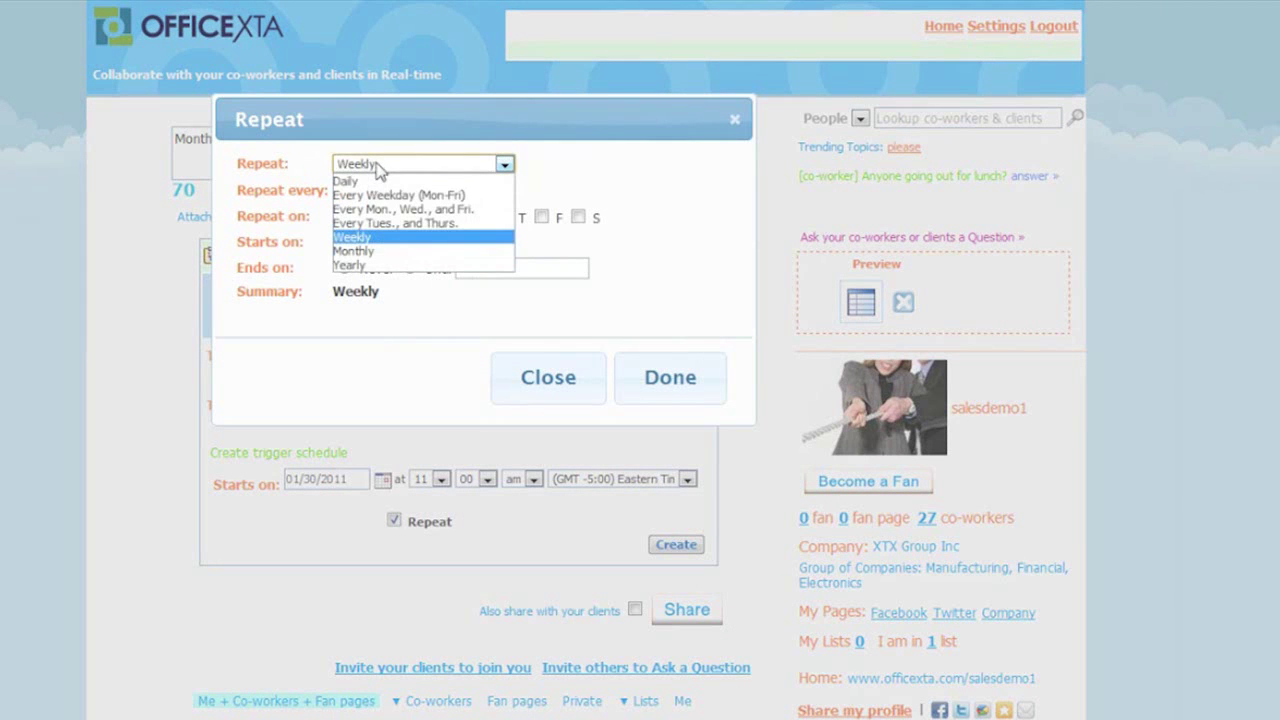
{"action": "left_click", "coordinate": [392, 253]}
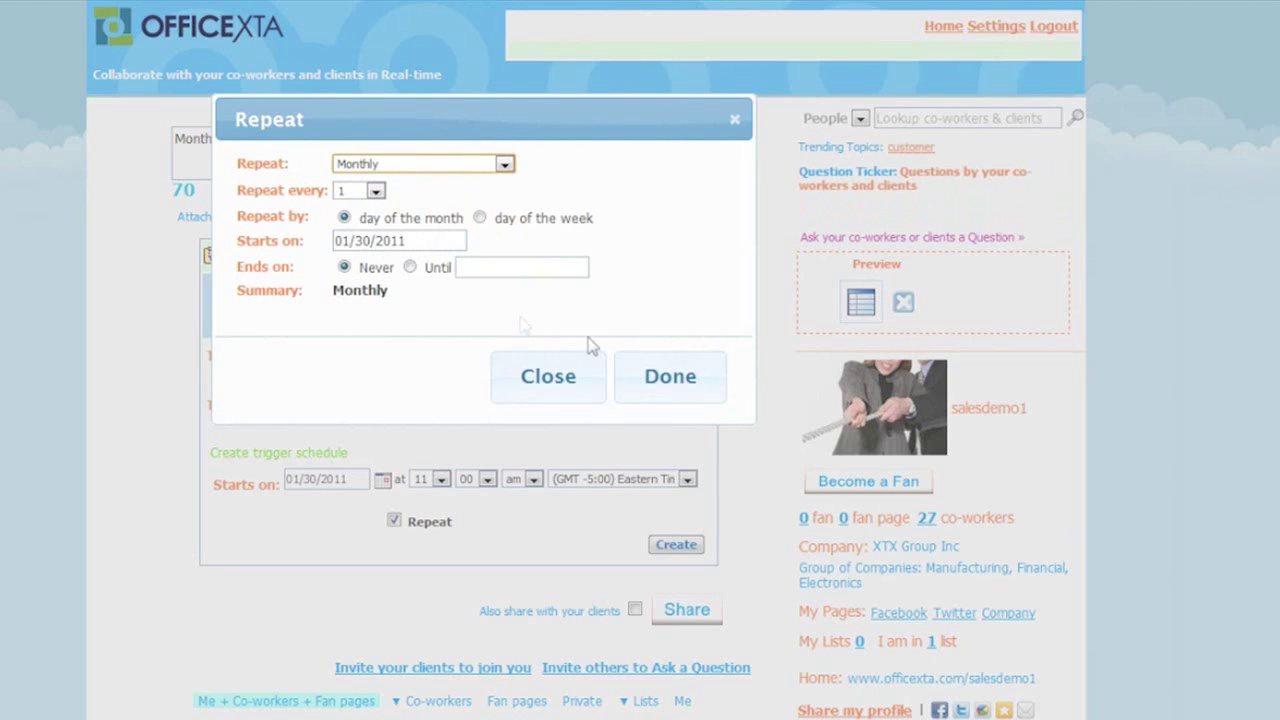
{"action": "left_click", "coordinate": [655, 380]}
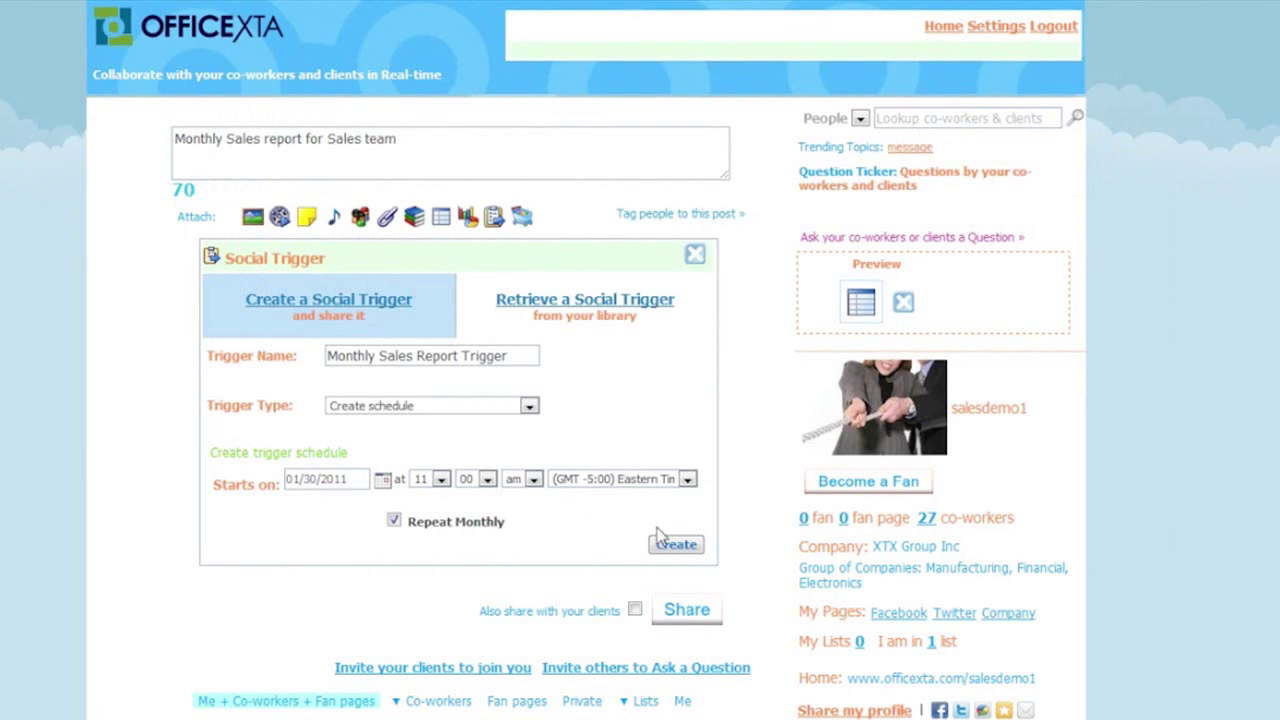
{"action": "left_click", "coordinate": [676, 545]}
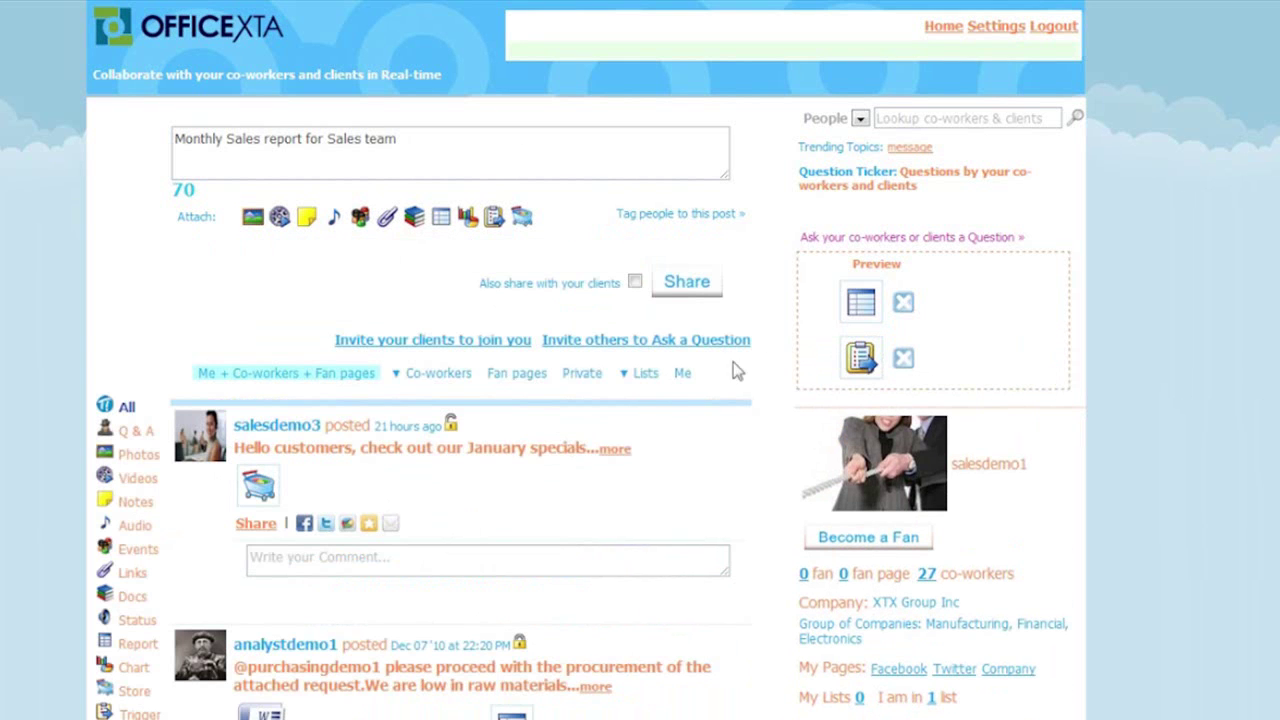
{"action": "left_click", "coordinate": [658, 220]}
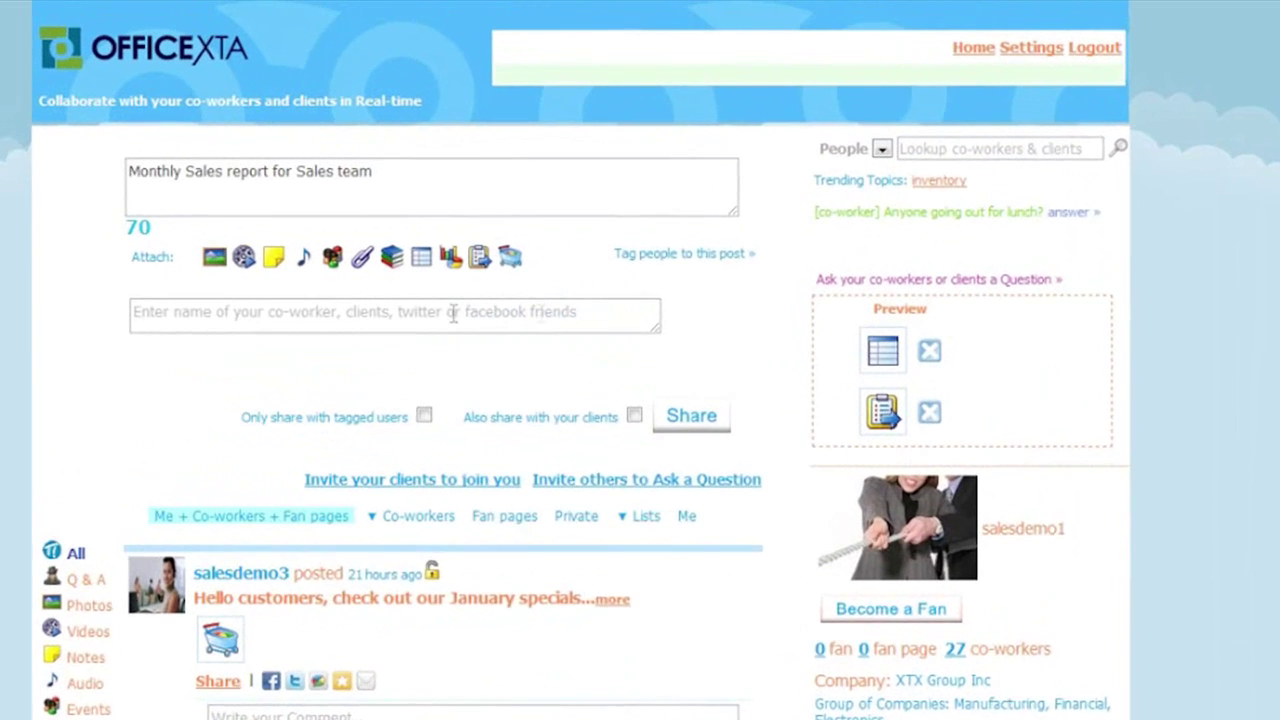
- Tag Sales Manager1 and Sales Rep1 on the post and share it
{"action": "left_click", "coordinate": [136, 348]}
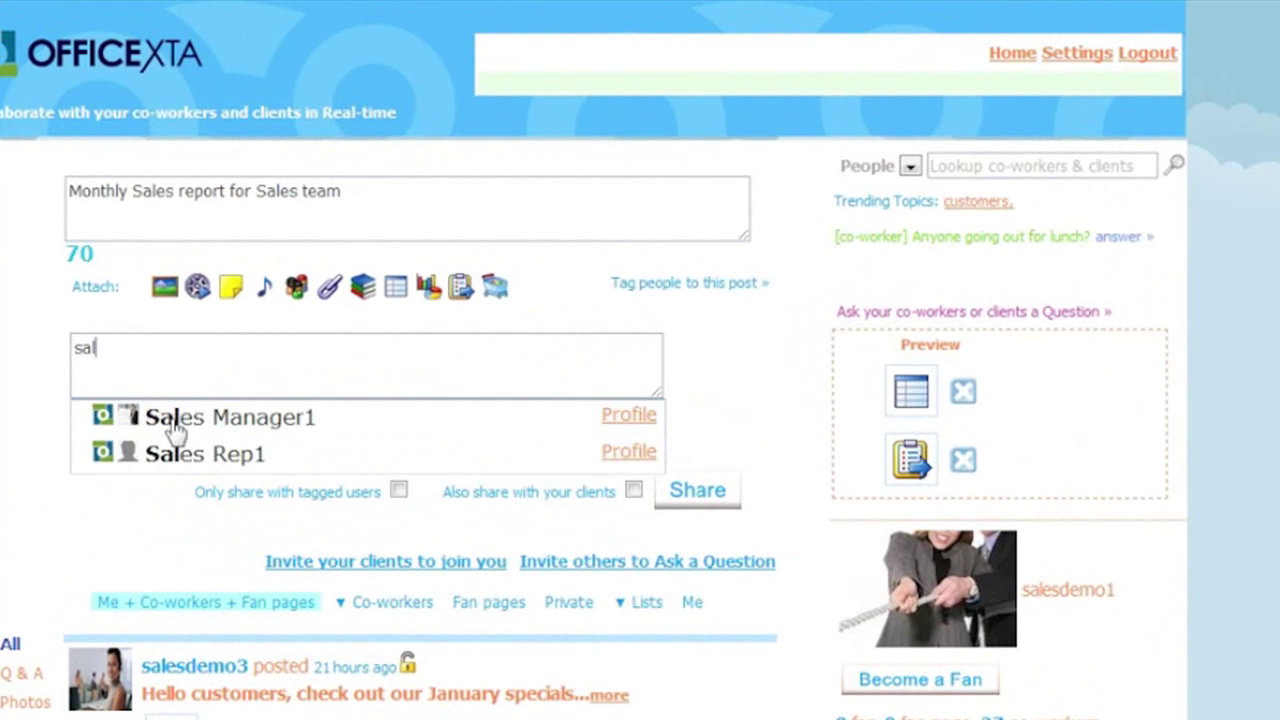
{"action": "left_click", "coordinate": [175, 426]}
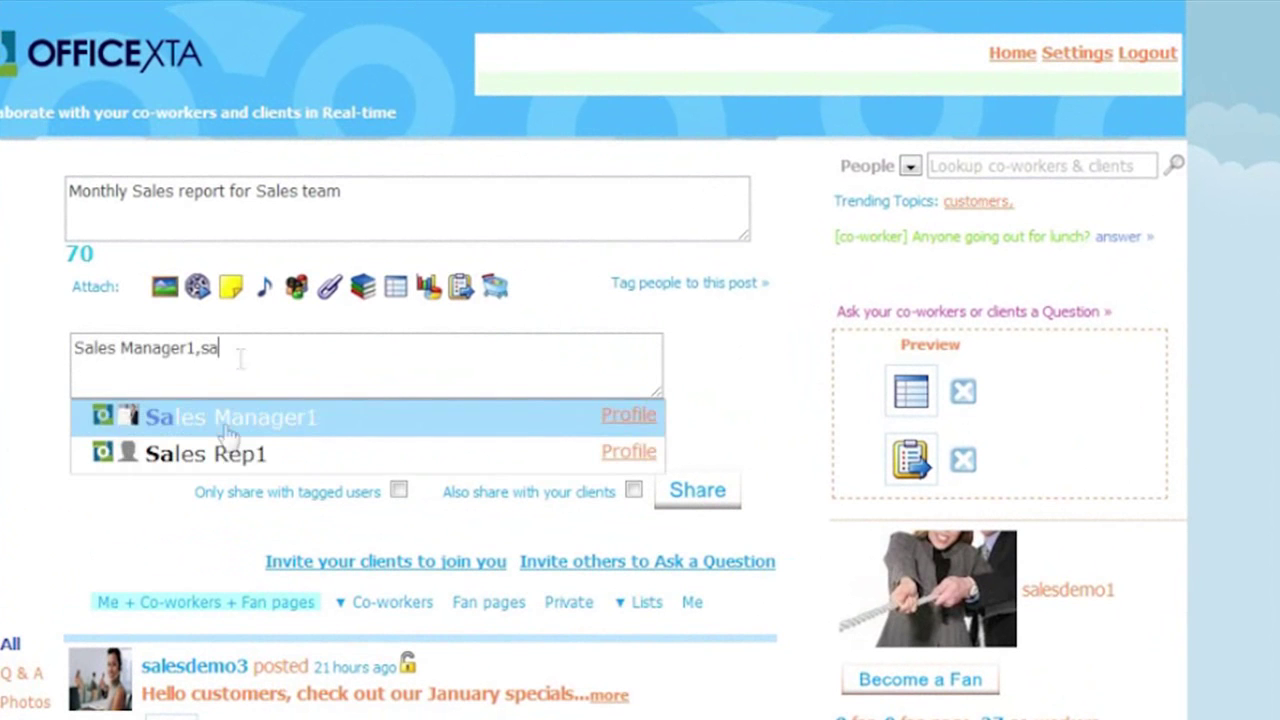
{"action": "left_click", "coordinate": [220, 458]}
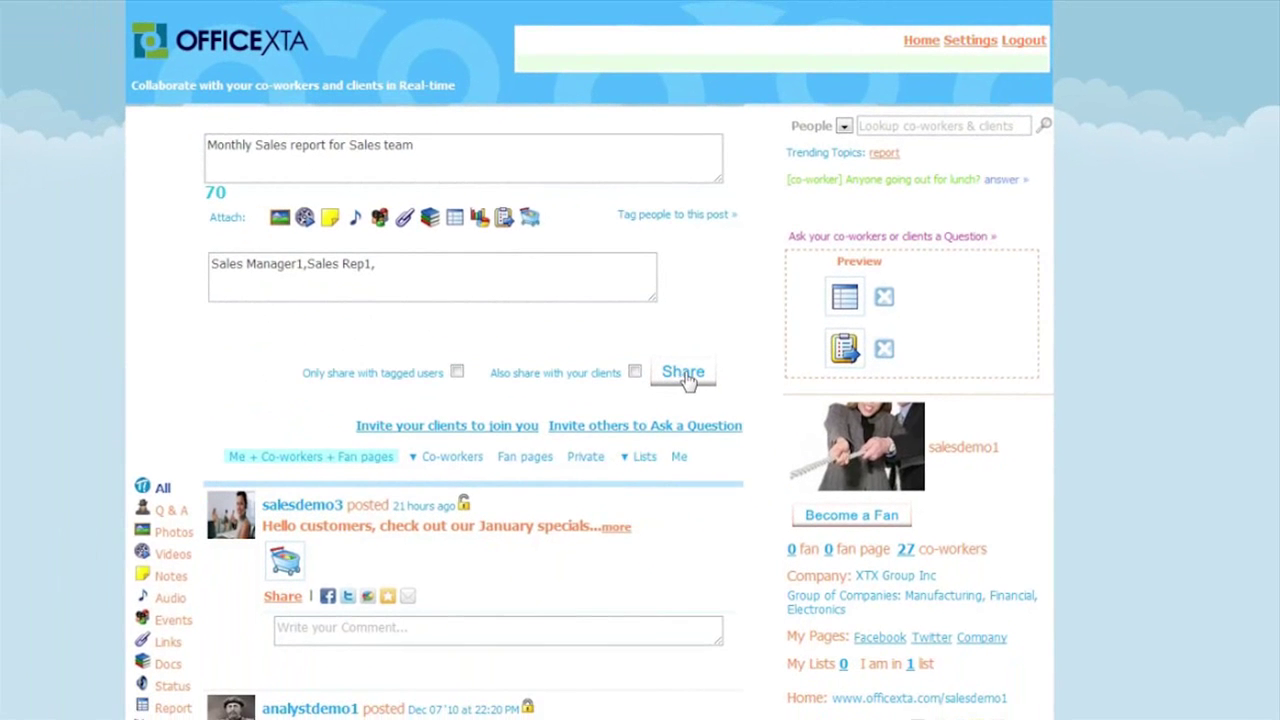
{"action": "left_click", "coordinate": [684, 373]}
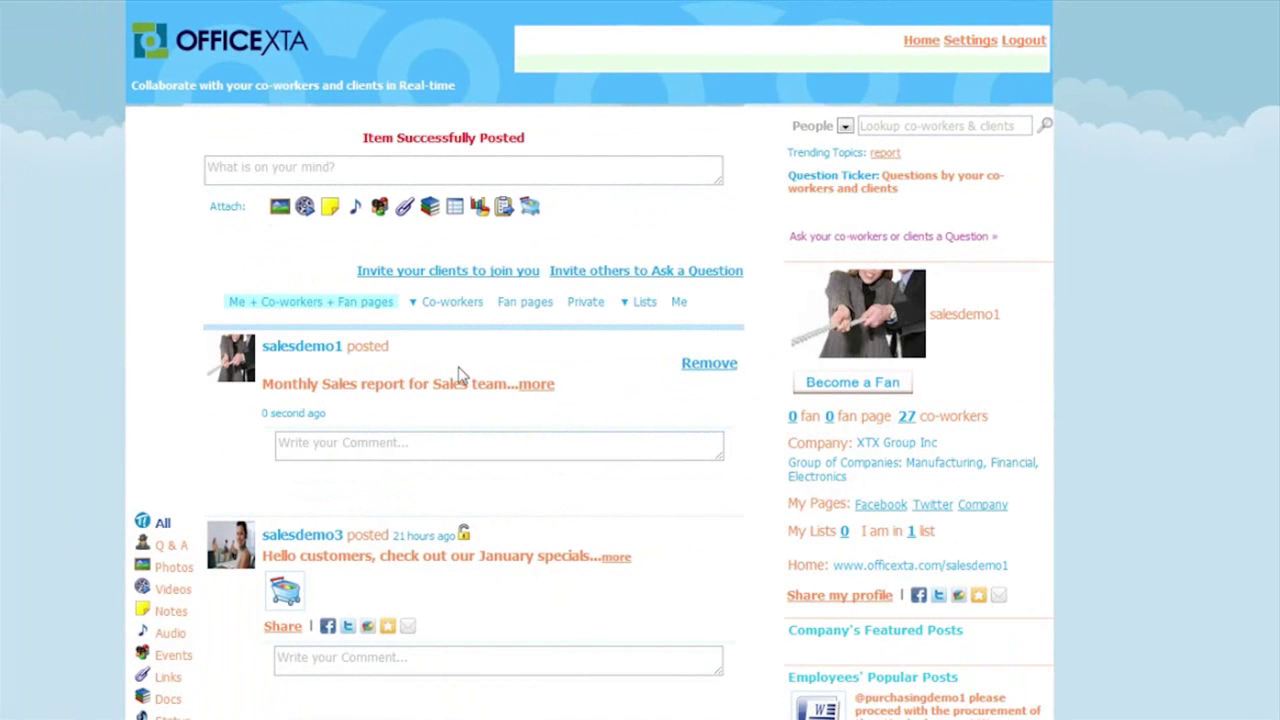
- View the post's sales report enlarged, close it, and filter the feed to Trigger posts
{"action": "left_click", "coordinate": [352, 390]}
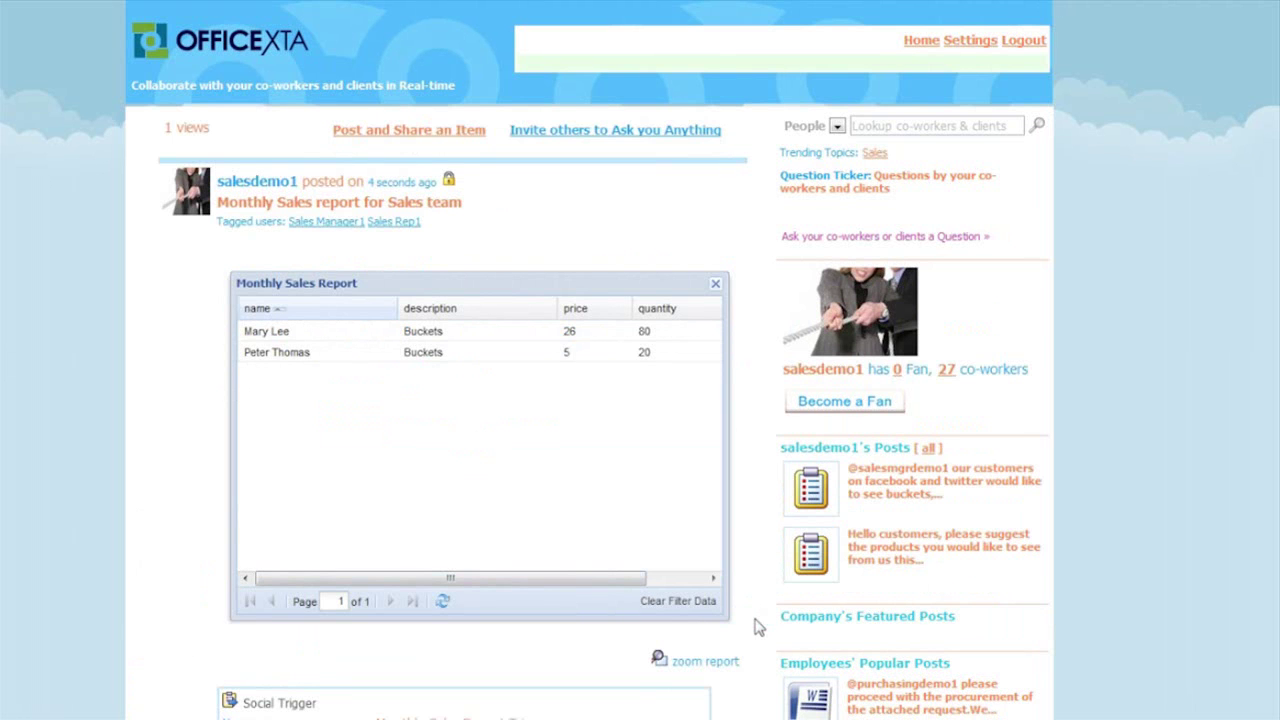
{"action": "scroll", "coordinate": [757, 627], "scroll_direction": "down", "scroll_amount": 3}
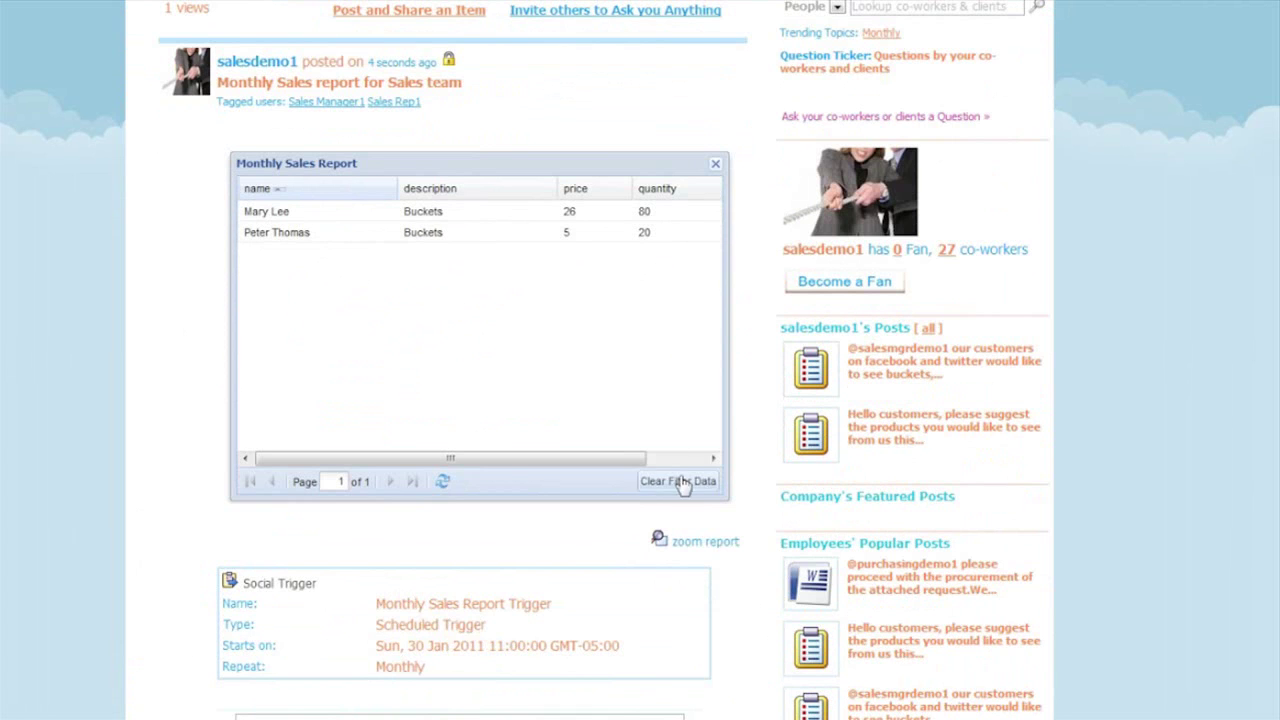
{"action": "left_click", "coordinate": [694, 542]}
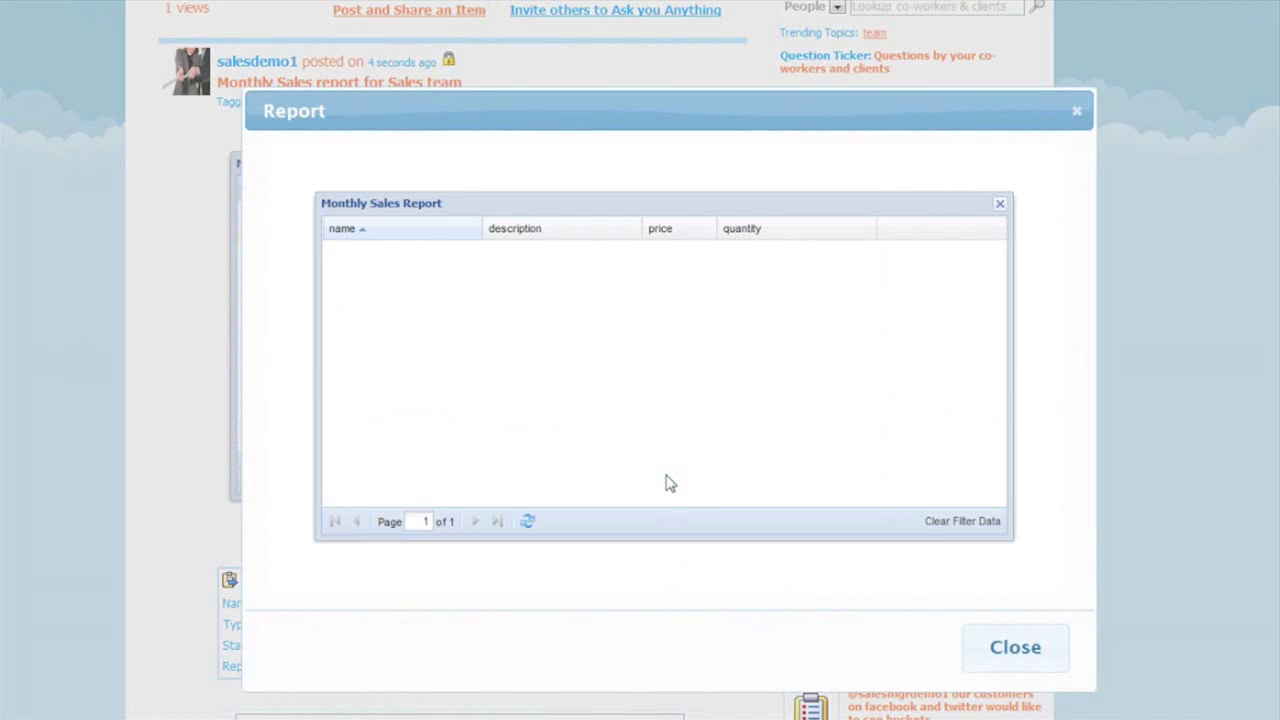
{"action": "left_click", "coordinate": [1013, 647]}
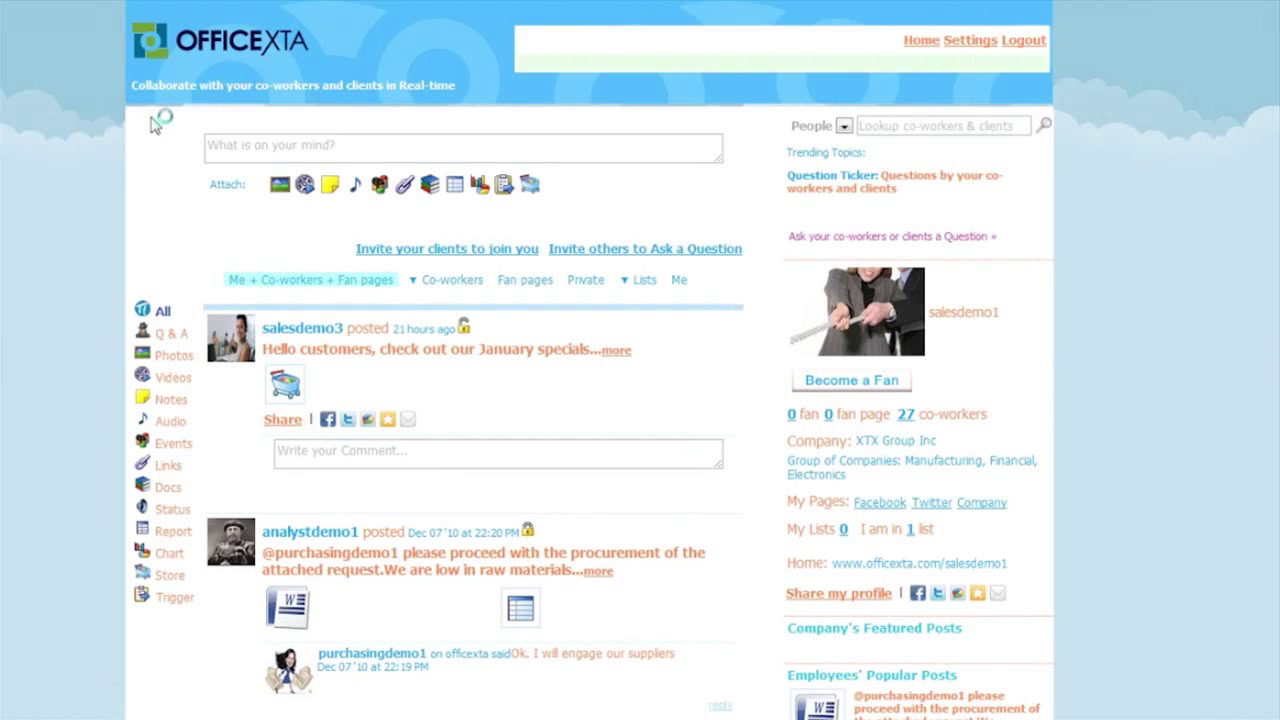
{"action": "left_click", "coordinate": [172, 600]}
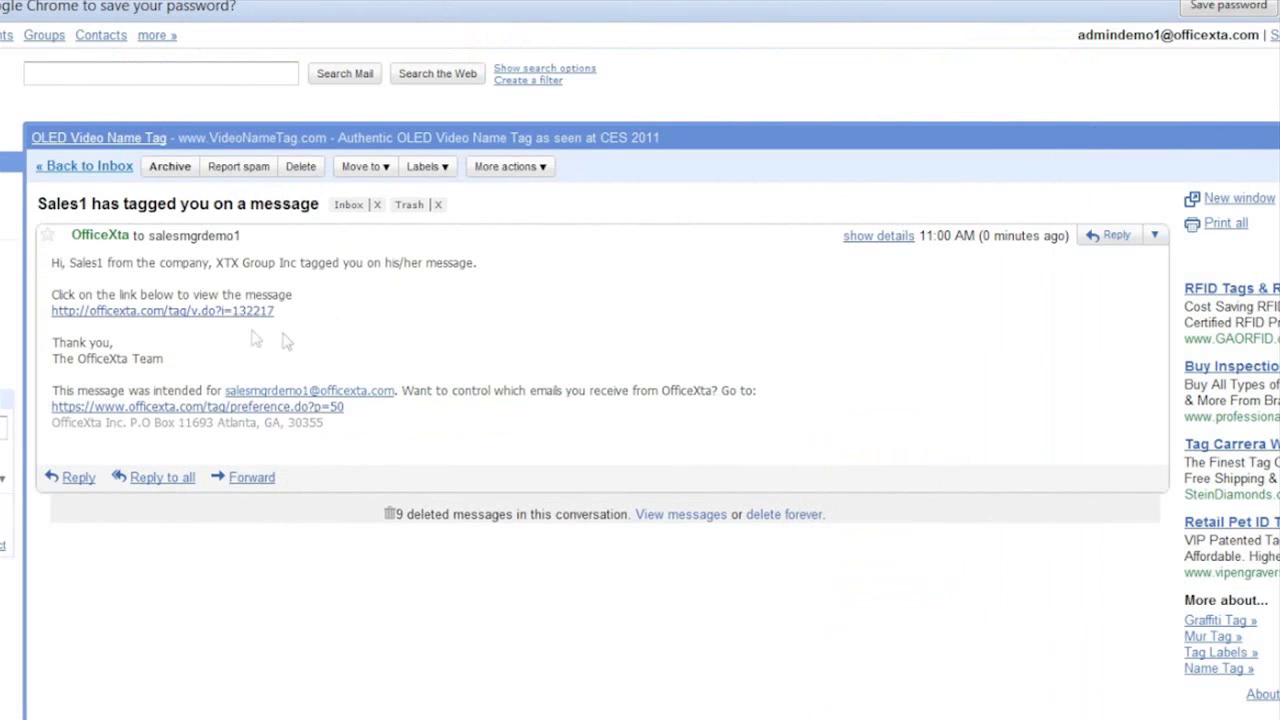
- Follow the tag notification email's link to the Monthly Sales report post
{"action": "left_click", "coordinate": [199, 313]}
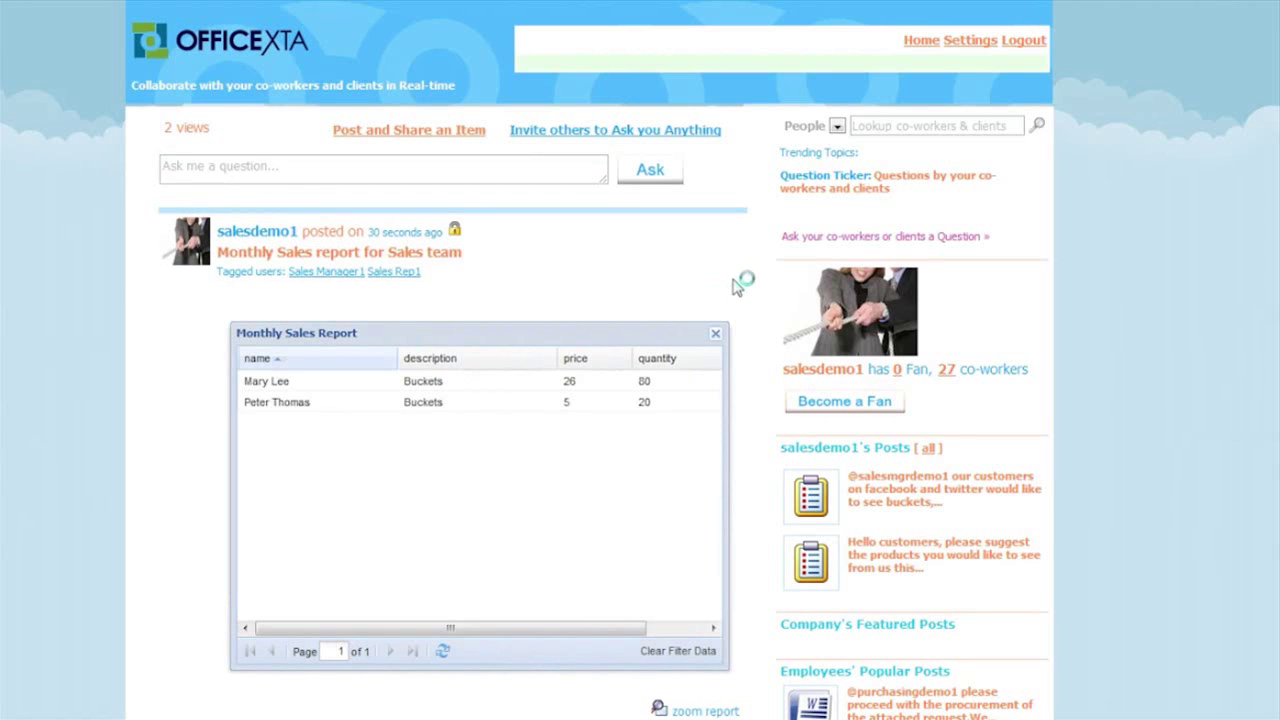
- Comment 'Thanks for the Sales report. I see we are below Sales forecast this month' on the post
{"action": "scroll", "coordinate": [737, 287], "scroll_direction": "down", "scroll_amount": 3}
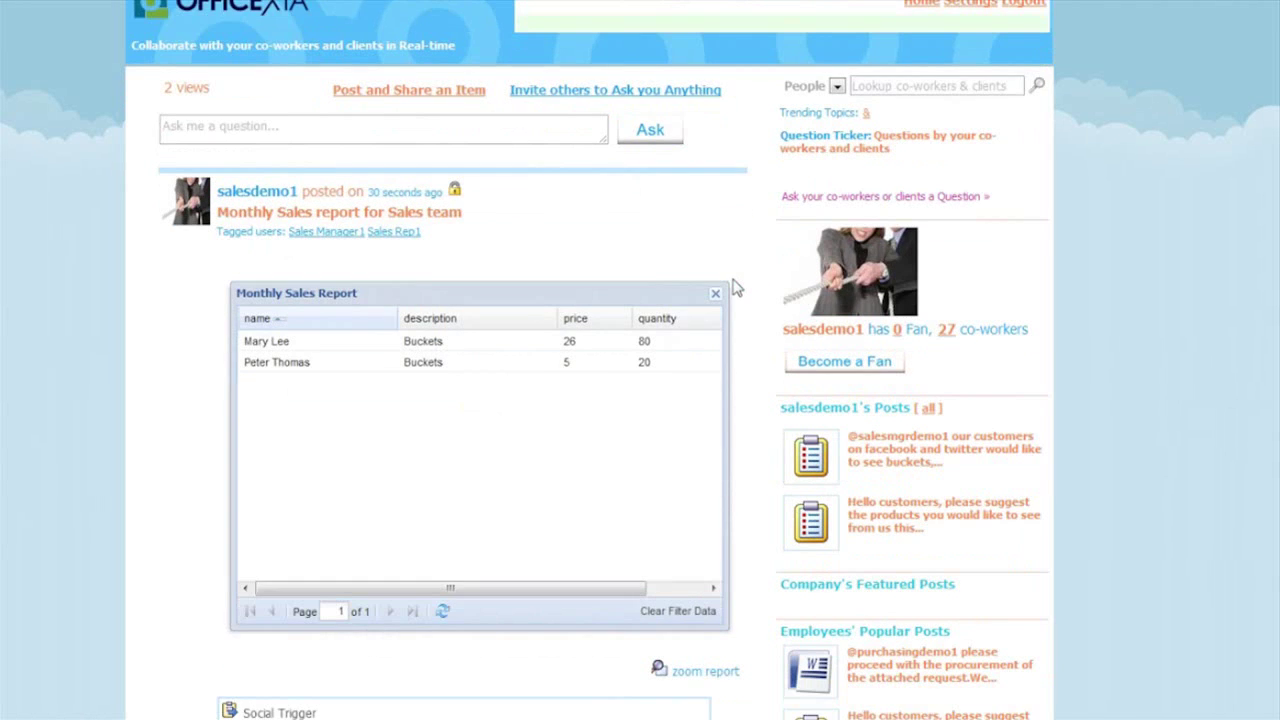
{"action": "scroll", "coordinate": [737, 287], "scroll_direction": "down", "scroll_amount": 2}
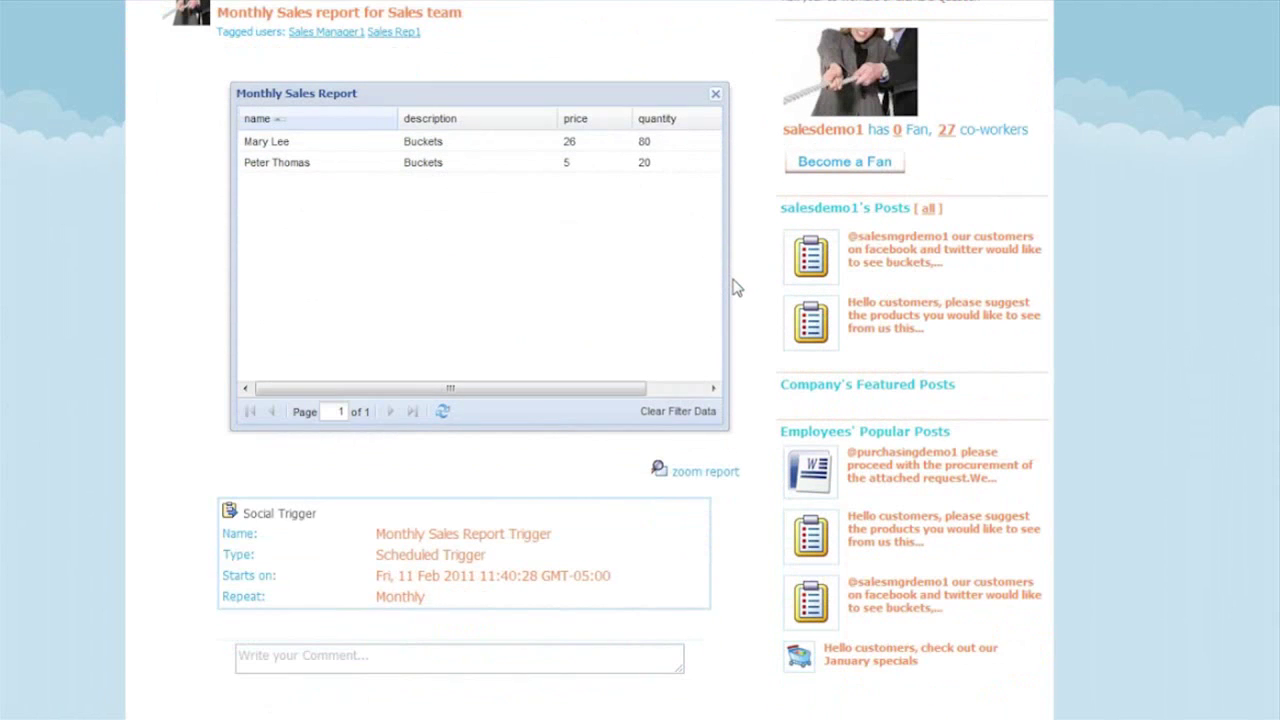
{"action": "left_click", "coordinate": [367, 658]}
{"action": "type", "text": "Thanks for the Sales report. I see w"}
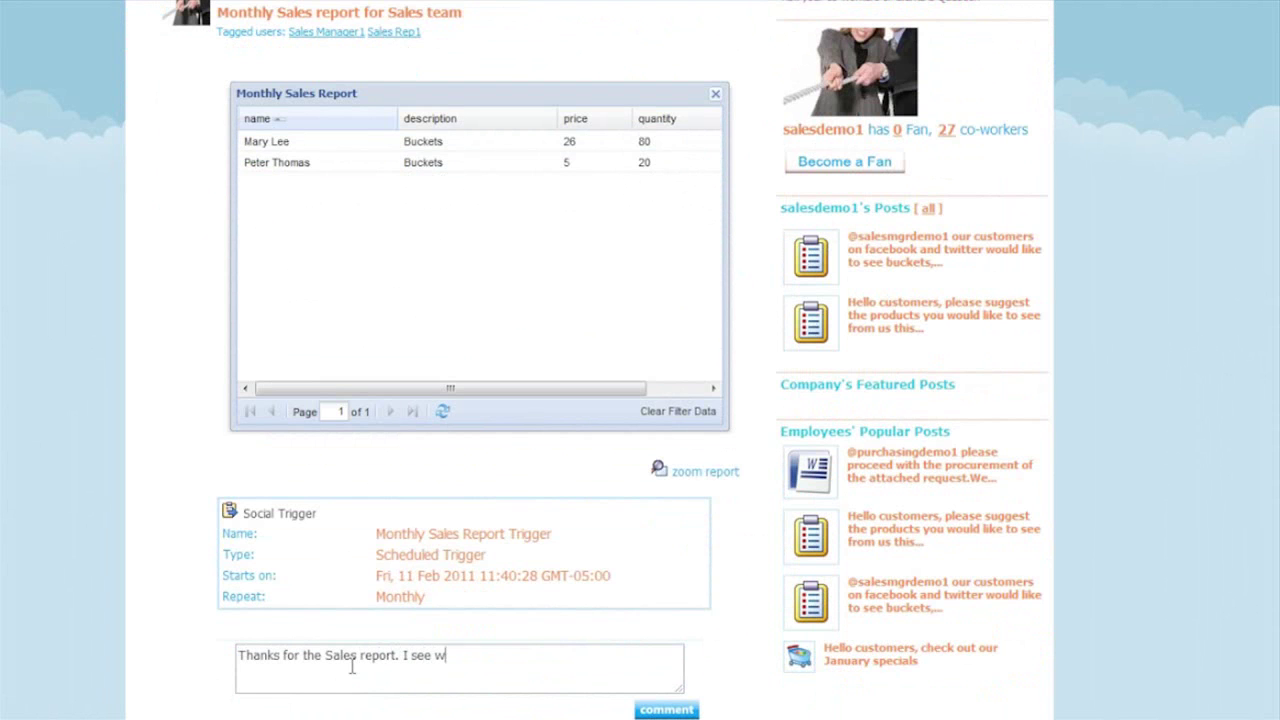
{"action": "type", "text": "e are below Sales forecast this month"}
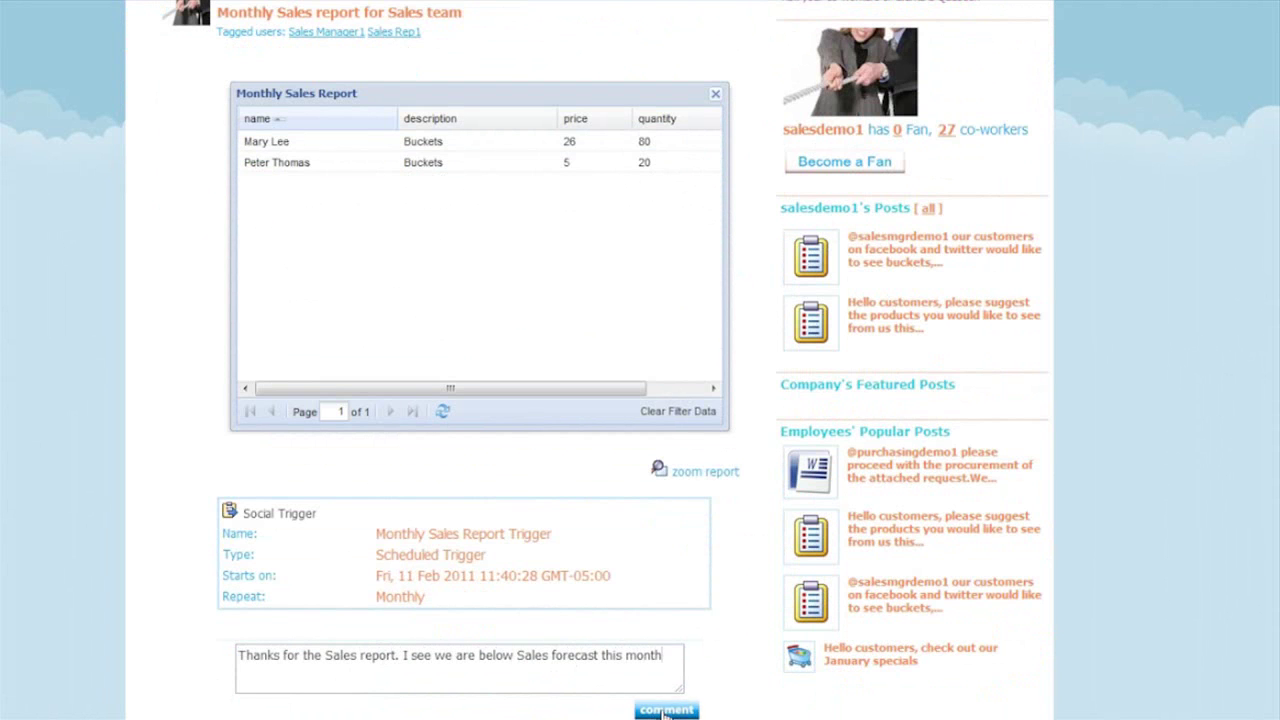
{"action": "left_click", "coordinate": [666, 709]}
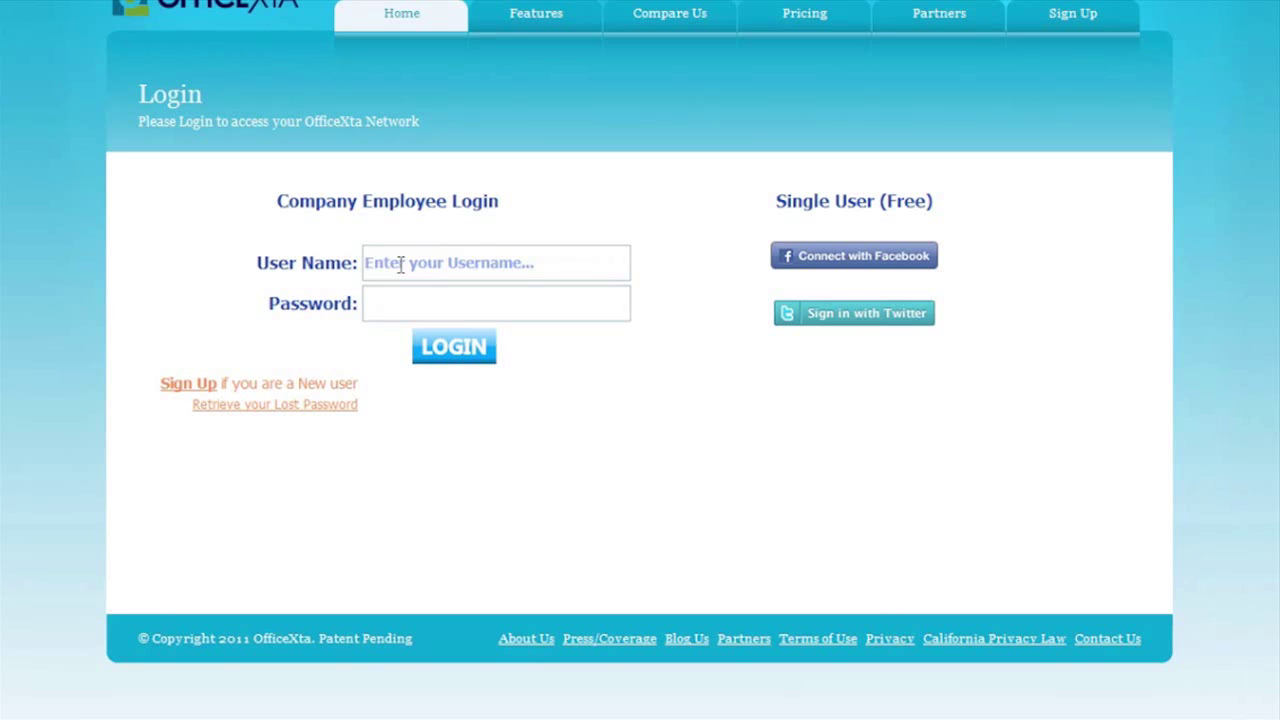
- Log out and sign back in as the report's author with their user name and password
{"action": "left_click", "coordinate": [400, 264]}
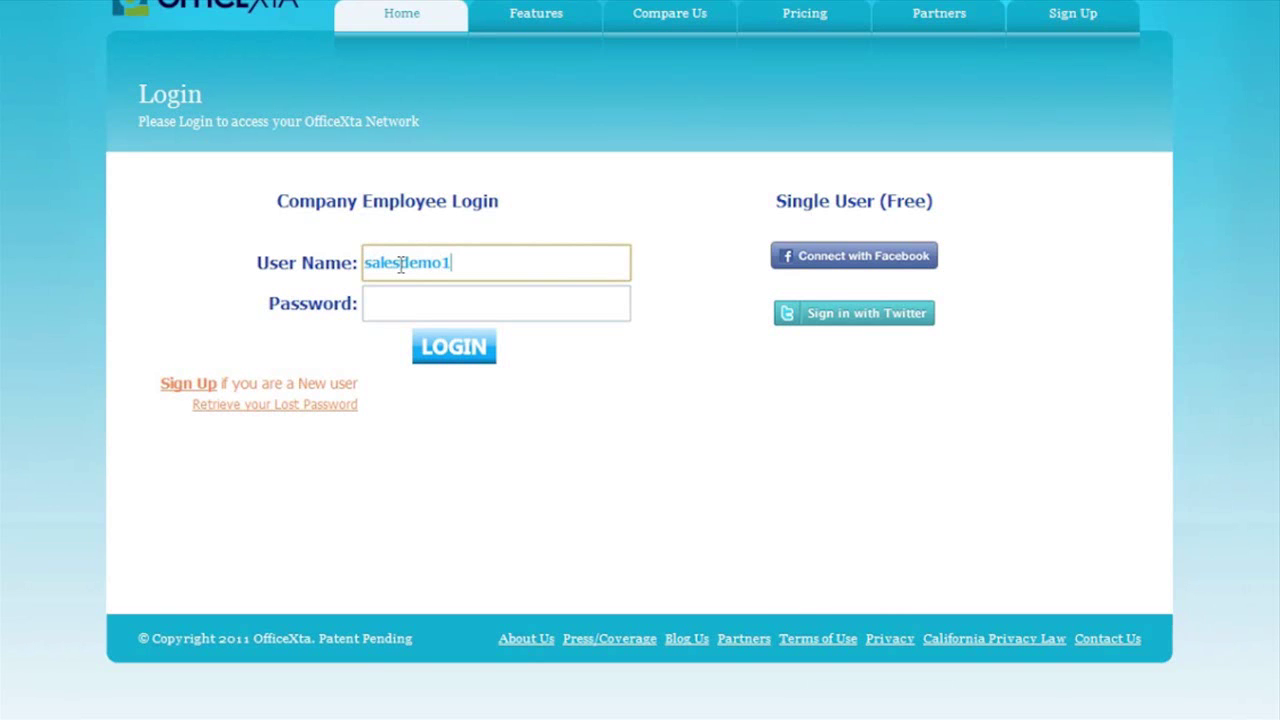
{"action": "key", "text": "Tab"}
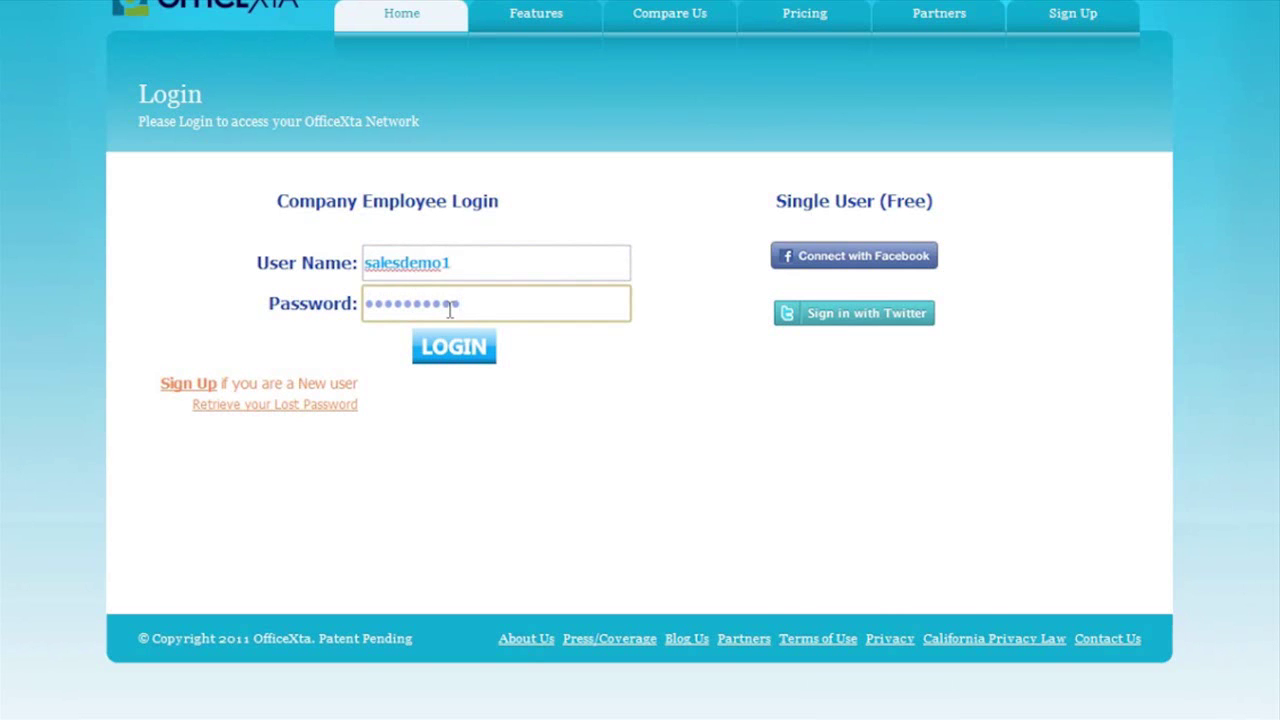
{"action": "left_click", "coordinate": [455, 350]}
- Write the post 'New Message from customer and partners' and attach a vacation note asking for help until 2-11-2011
{"action": "left_click", "coordinate": [309, 106]}
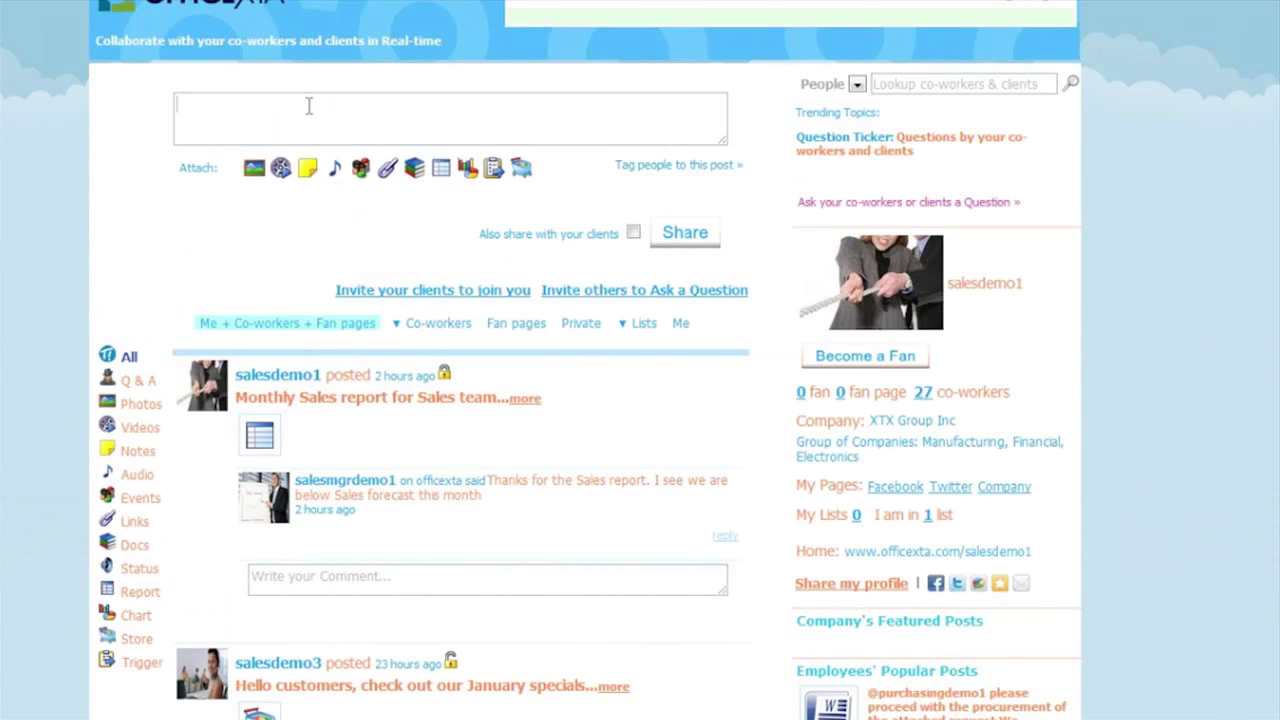
{"action": "type", "text": "New Message from customer and partners"}
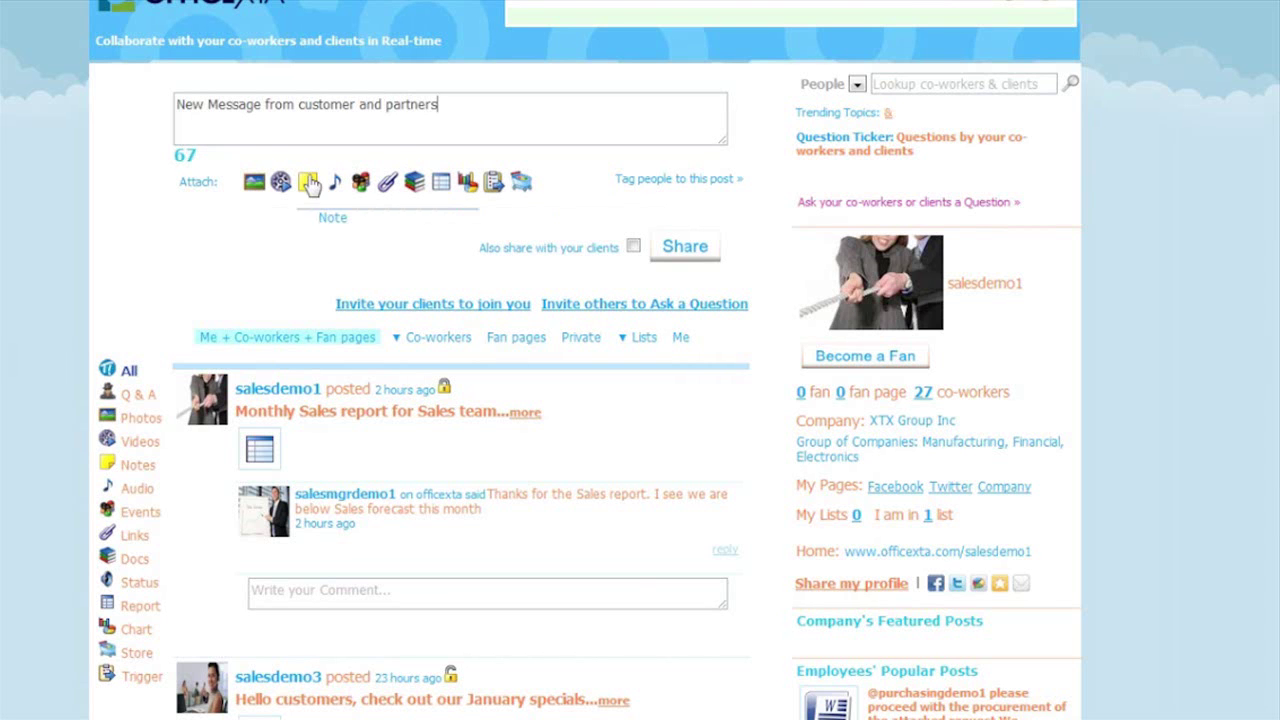
{"action": "left_click", "coordinate": [309, 182]}
{"action": "left_click", "coordinate": [342, 410]}
{"action": "type", "text": "Hi guys, I will be on vacation for a week. I will be back on 2-11-2011. Please assist me in responding to messages from my "}
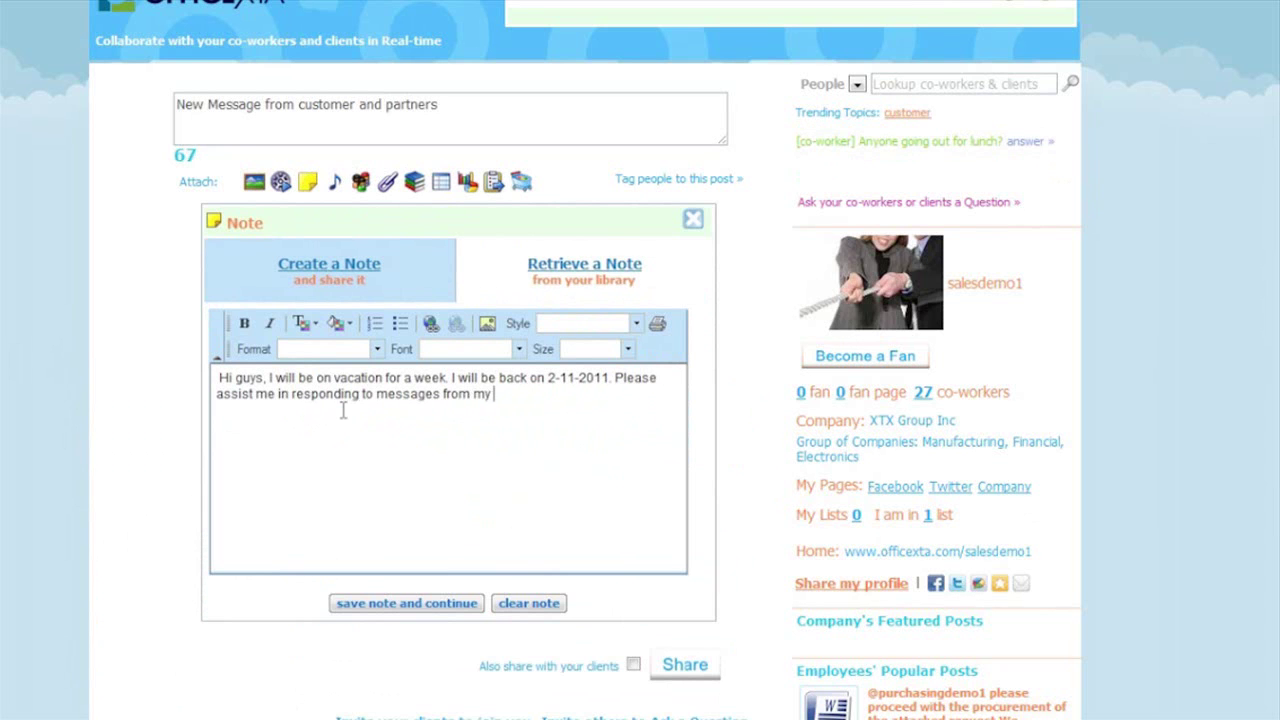
{"action": "type", "text": "facebook. twitter, and online customers as a"}
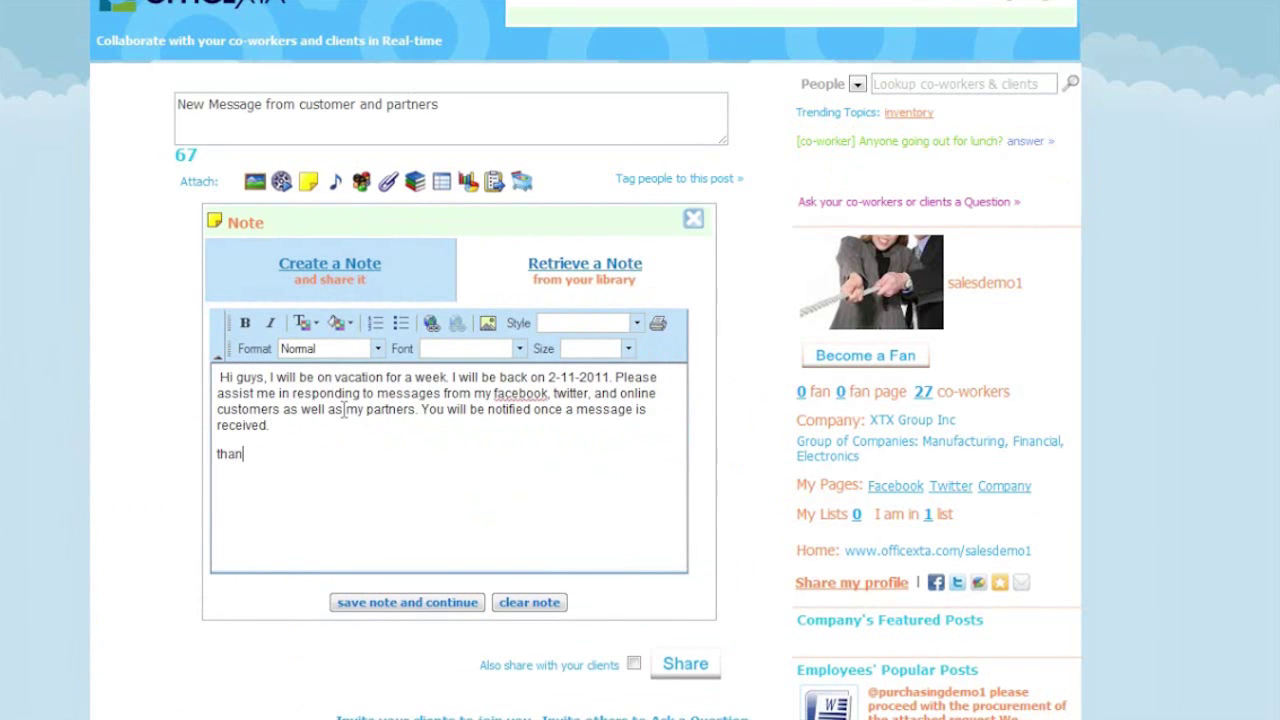
{"action": "type", "text": "ks"}
{"action": "left_click", "coordinate": [407, 603]}
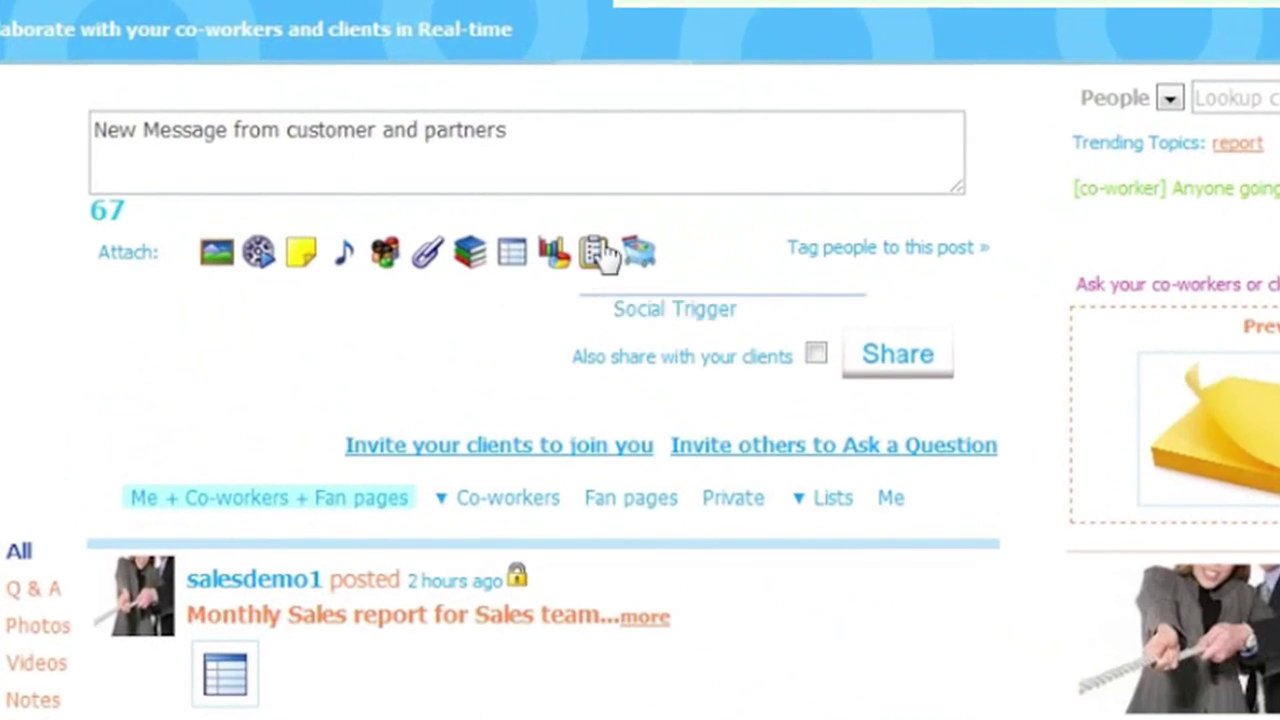
- Attach a social trigger named 'New Message Trigger' that fires on the OfficeXta New Message trigger
{"action": "left_click", "coordinate": [580, 237]}
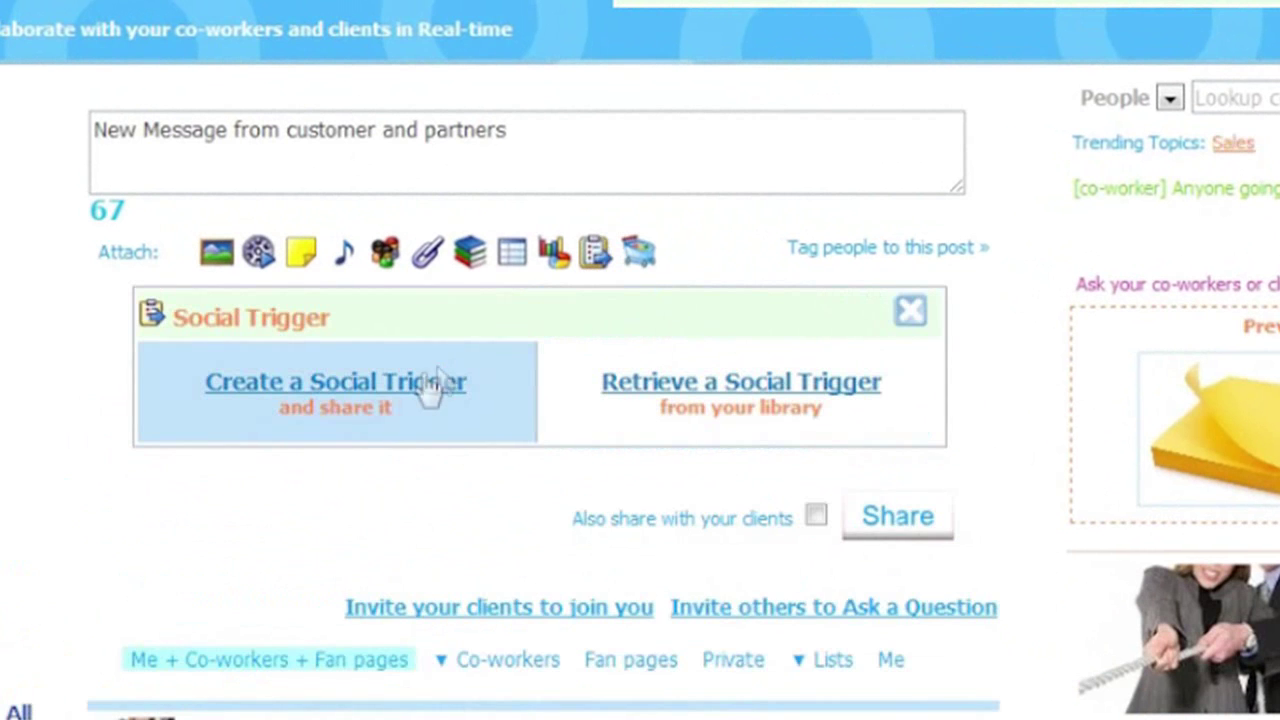
{"action": "left_click", "coordinate": [430, 388]}
{"action": "left_click", "coordinate": [391, 474]}
{"action": "type", "text": "New"}
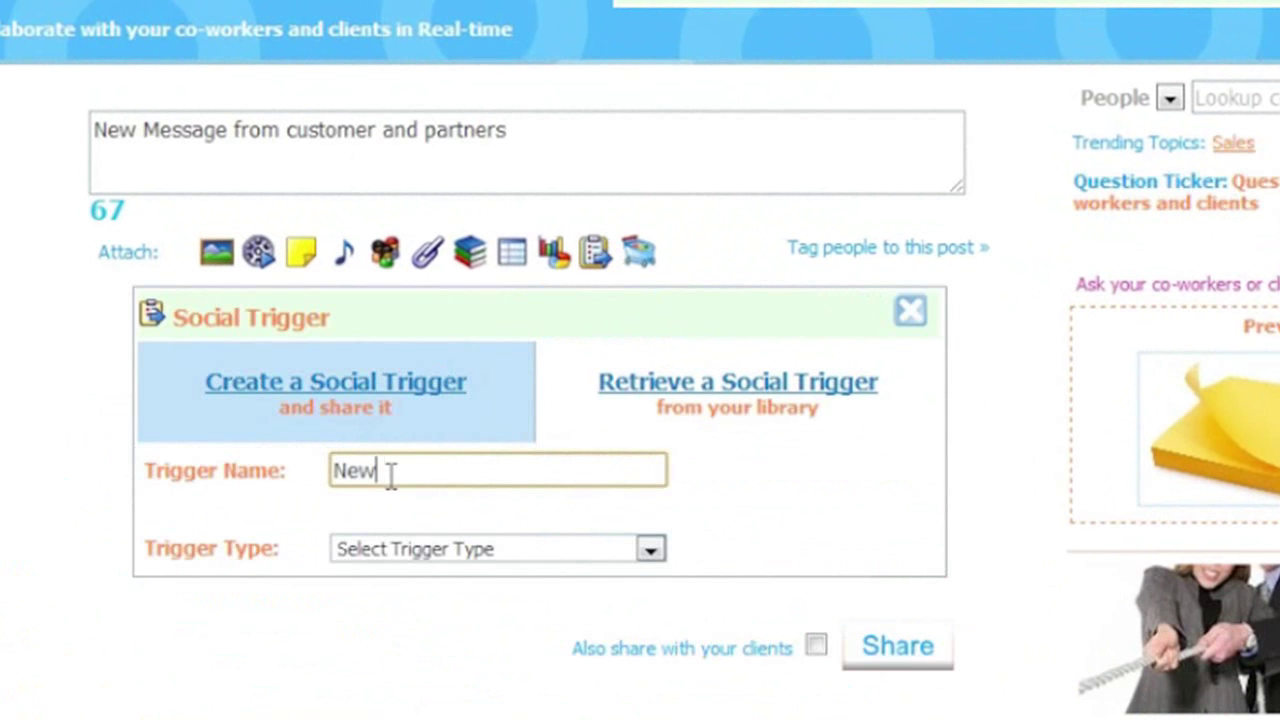
{"action": "type", "text": " Message T"}
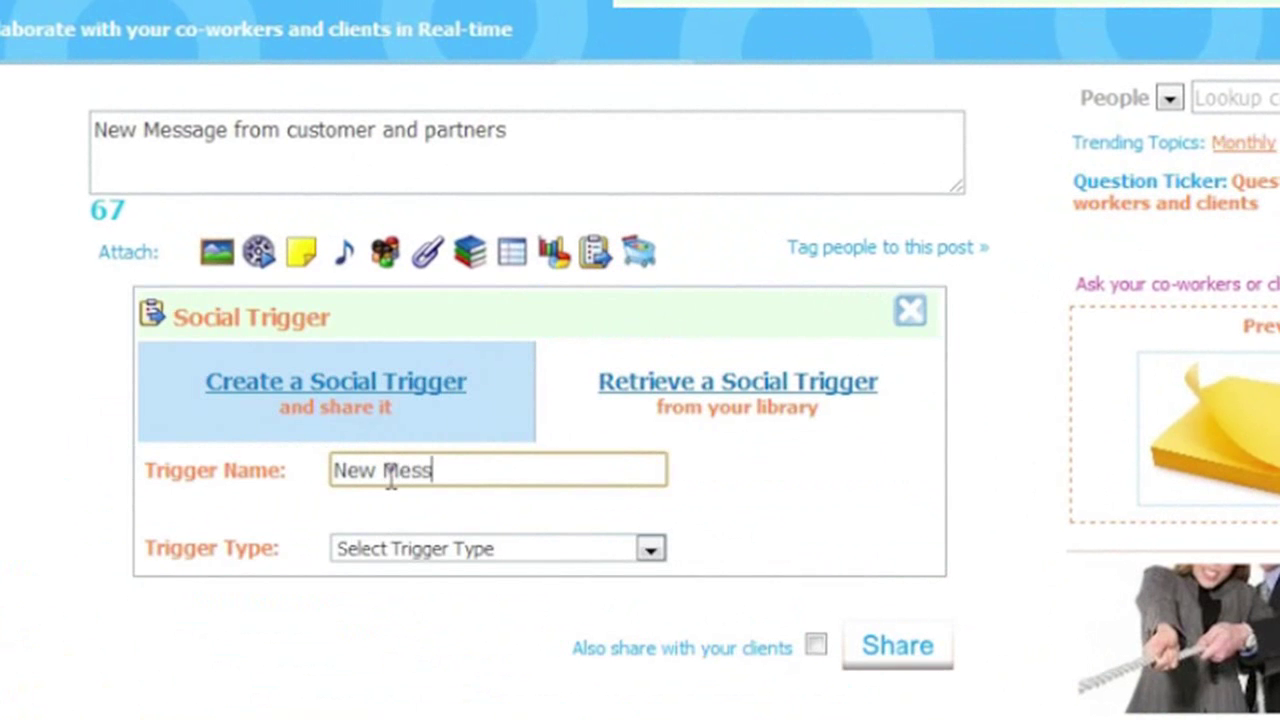
{"action": "type", "text": "rigger"}
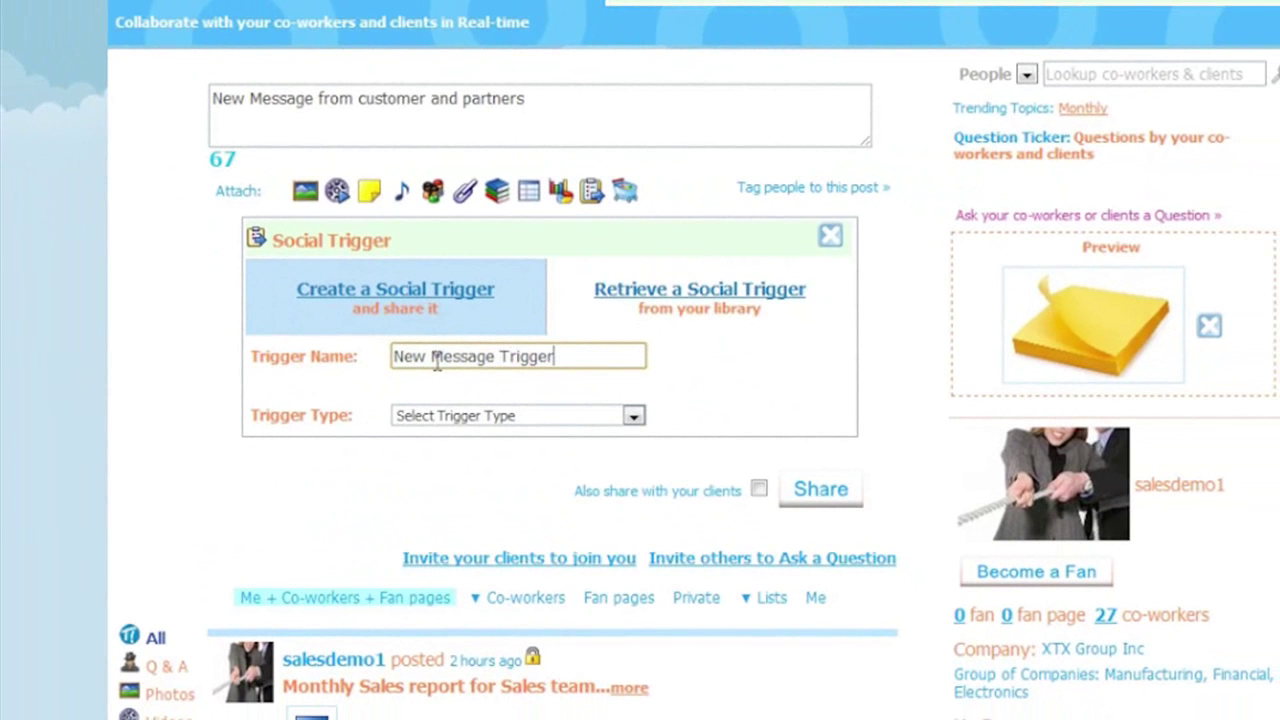
{"action": "left_click", "coordinate": [470, 420]}
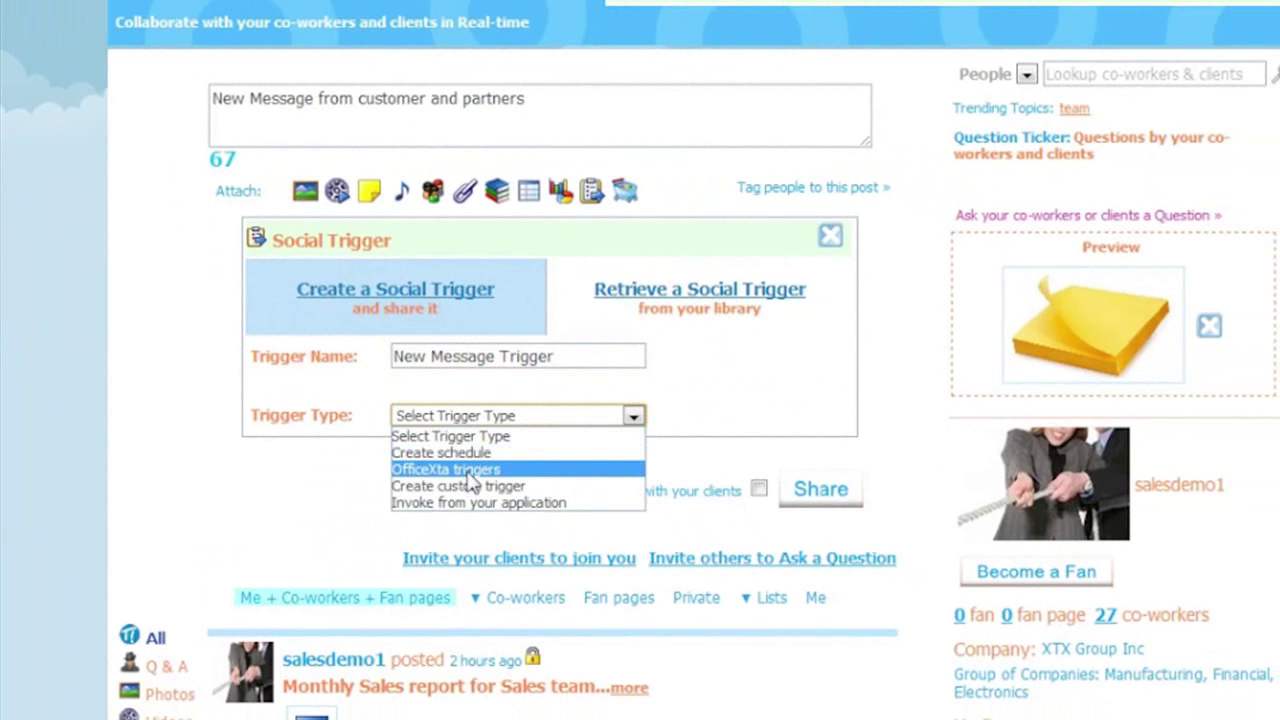
{"action": "left_click", "coordinate": [470, 469]}
{"action": "left_click", "coordinate": [471, 504]}
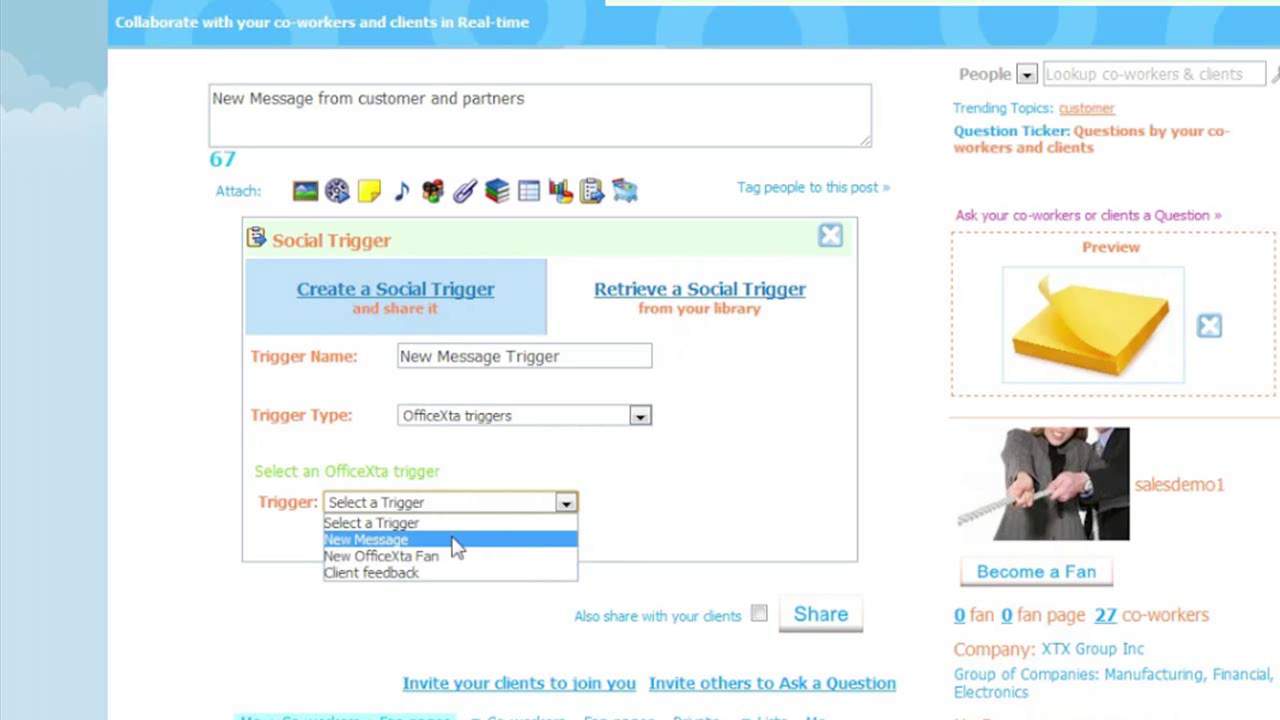
{"action": "left_click", "coordinate": [457, 541]}
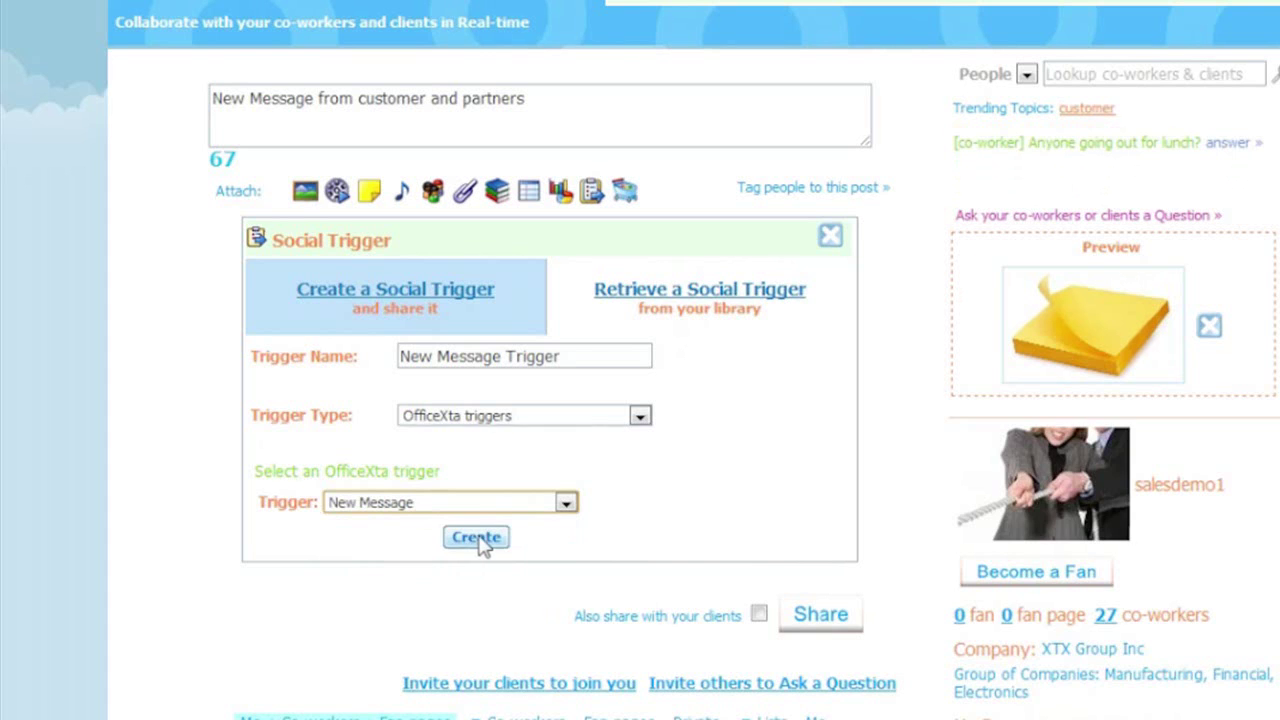
{"action": "left_click", "coordinate": [480, 543]}
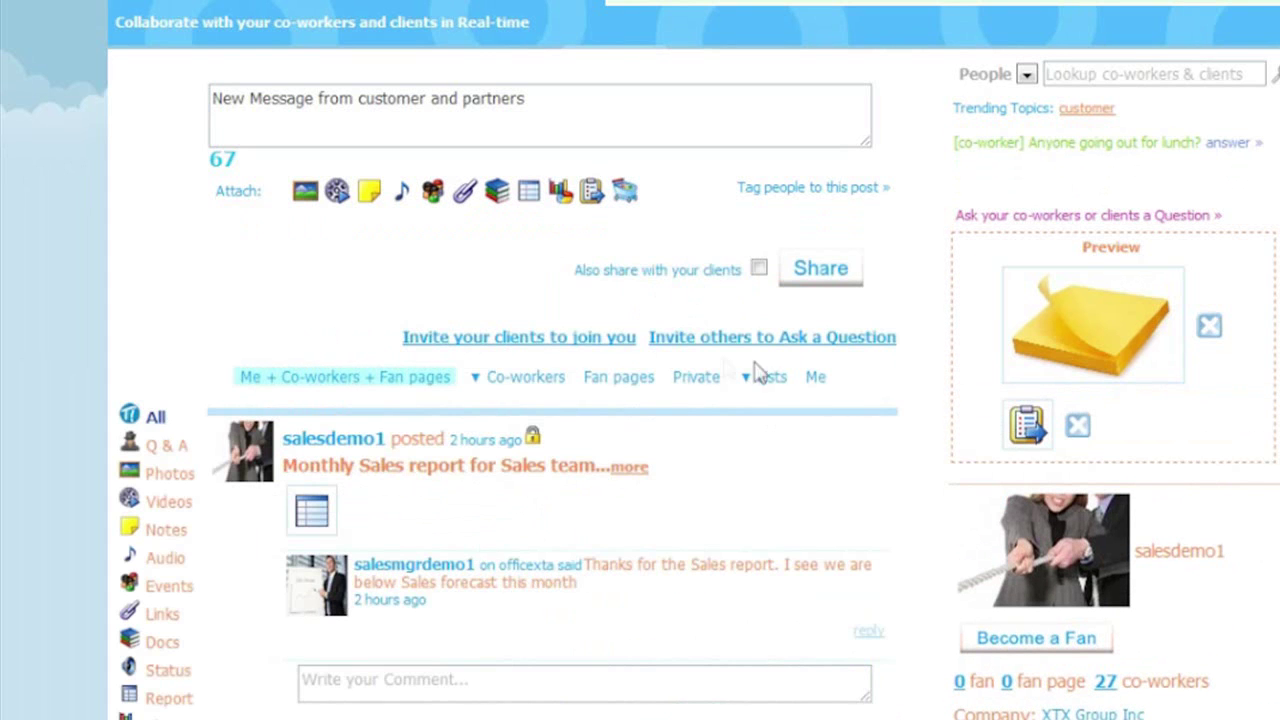
- Tag Sales Manager1 and Sales Rep1, share the post, and open its details
{"action": "left_click", "coordinate": [795, 200]}
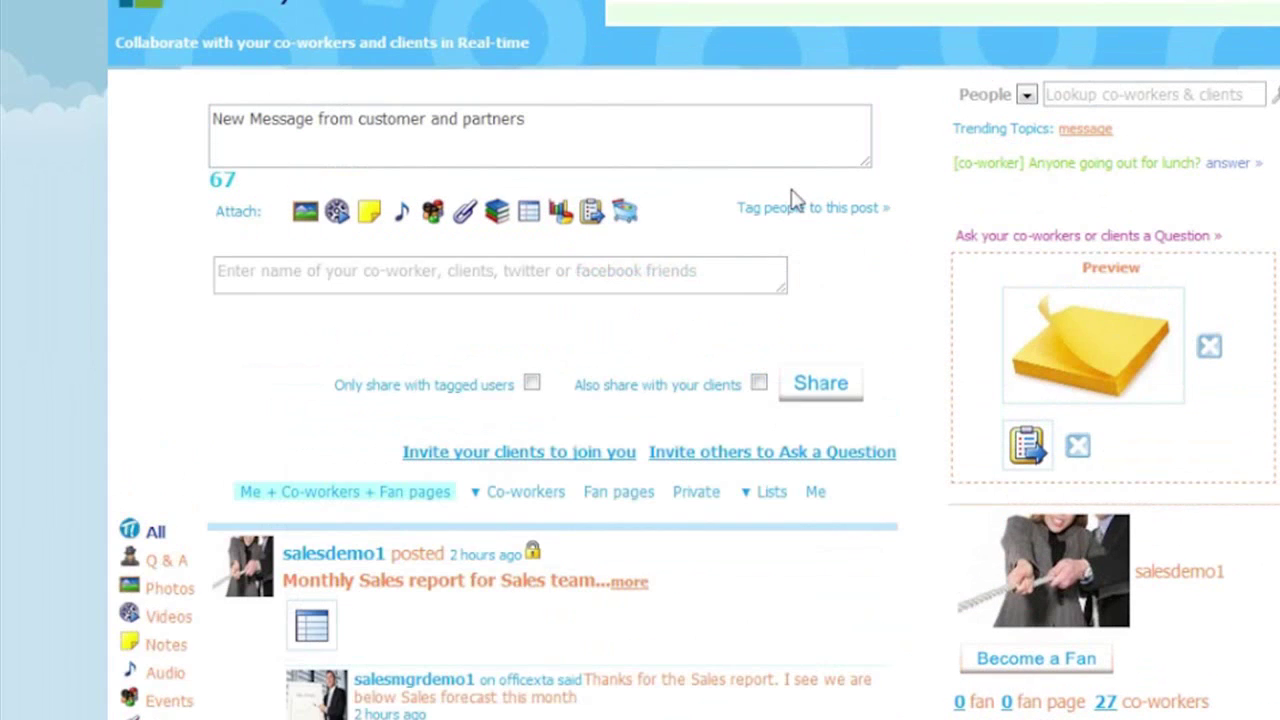
{"action": "left_click", "coordinate": [584, 271]}
{"action": "type", "text": "sa"}
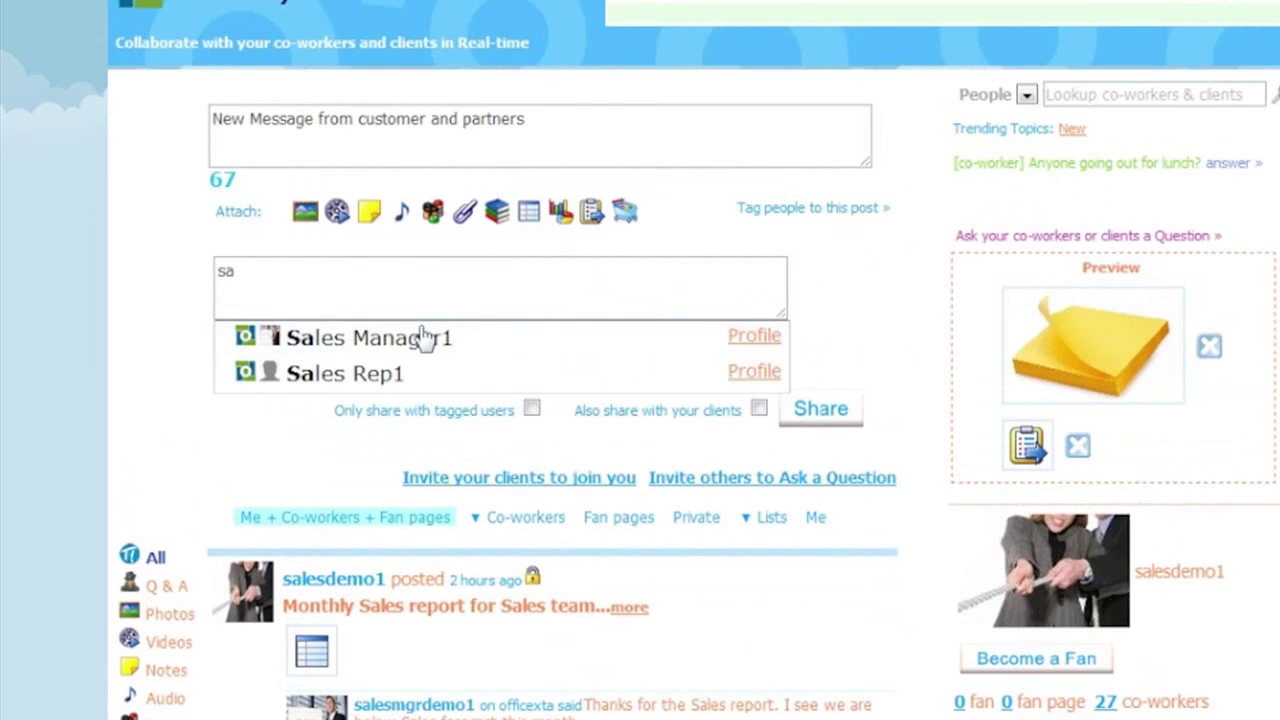
{"action": "left_click", "coordinate": [430, 337]}
{"action": "type", "text": "sa"}
{"action": "left_click", "coordinate": [391, 372]}
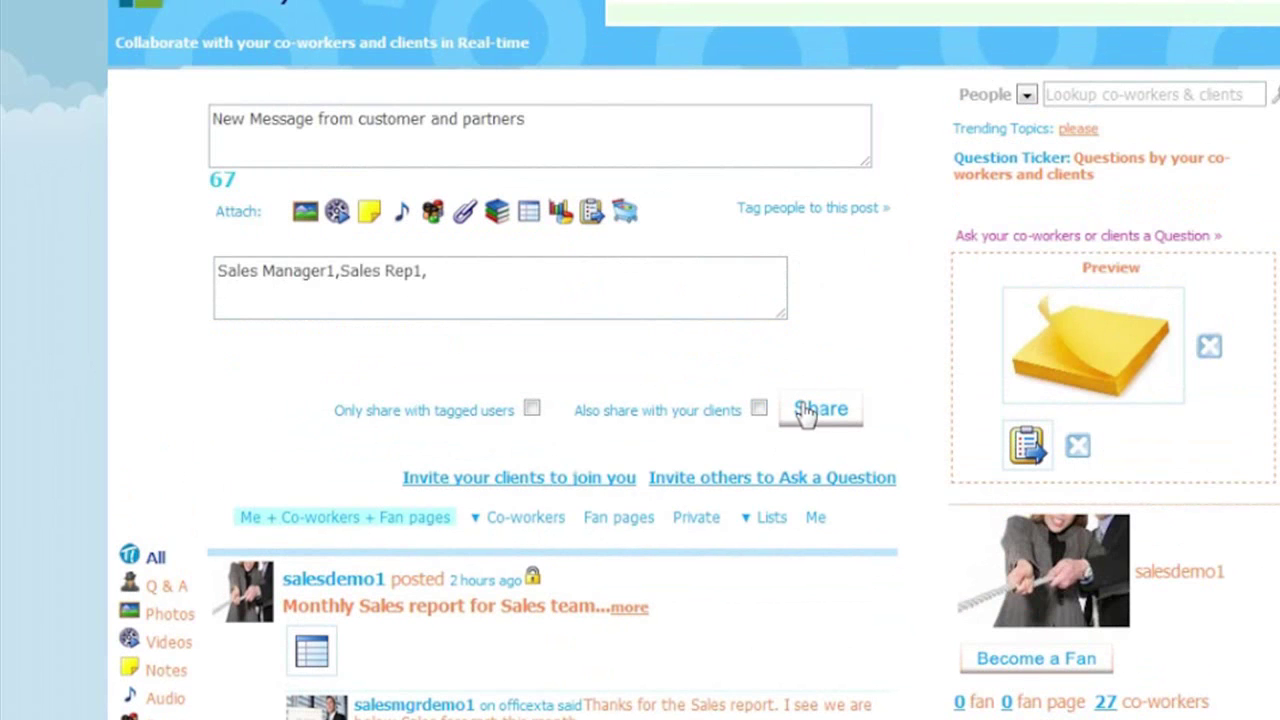
{"action": "left_click", "coordinate": [806, 409]}
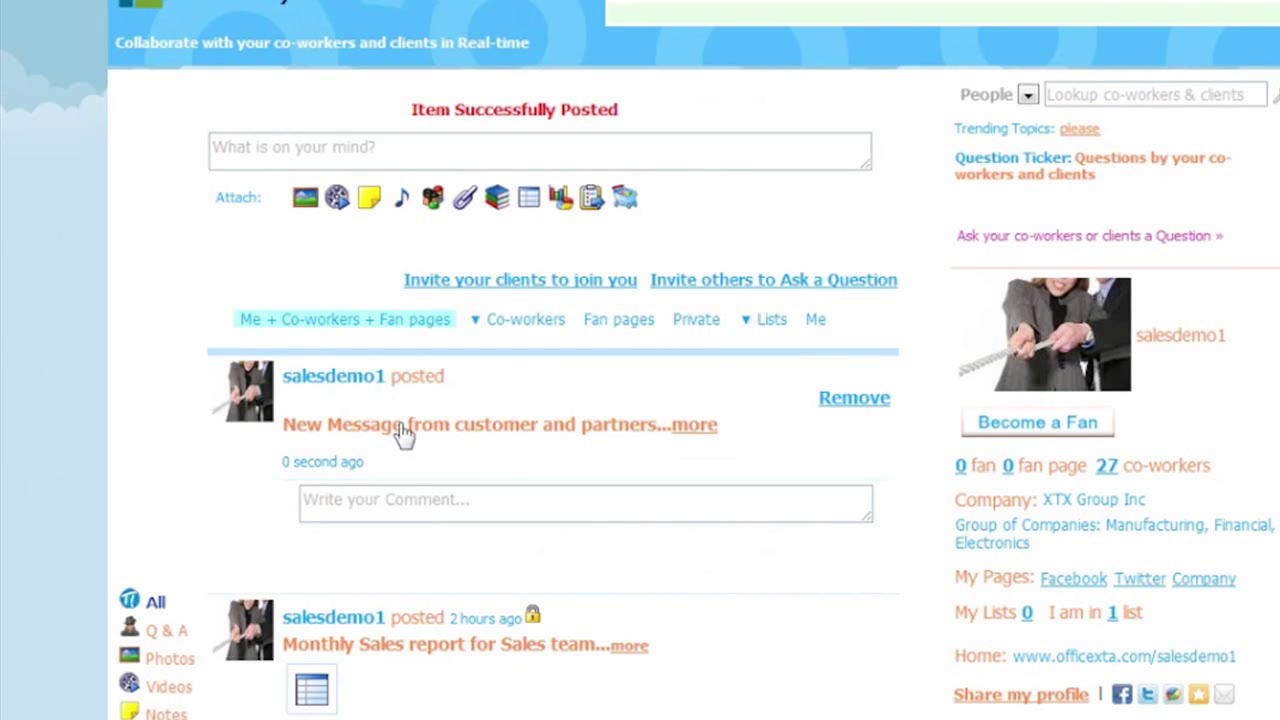
{"action": "left_click", "coordinate": [404, 432]}
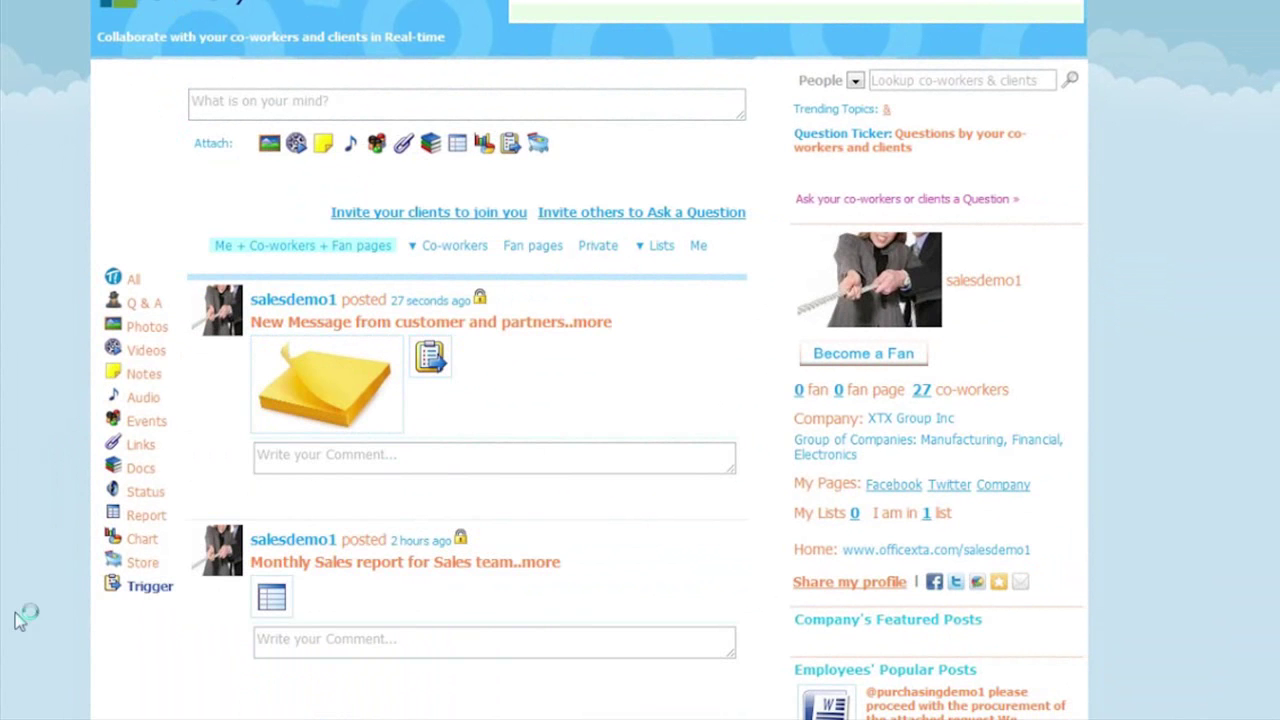
- Write the post 'New customer feedbacks' and attach a note announcing incoming customer feedback
{"action": "left_click", "coordinate": [238, 105]}
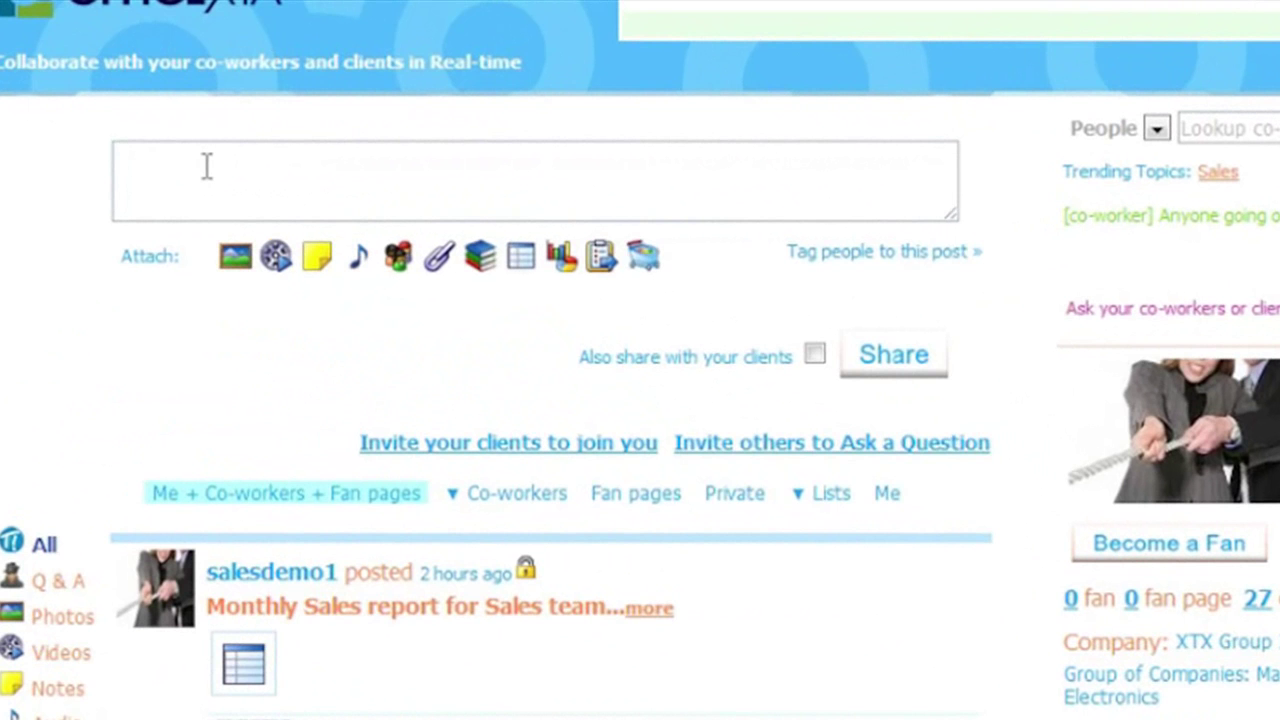
{"action": "type", "text": "New "}
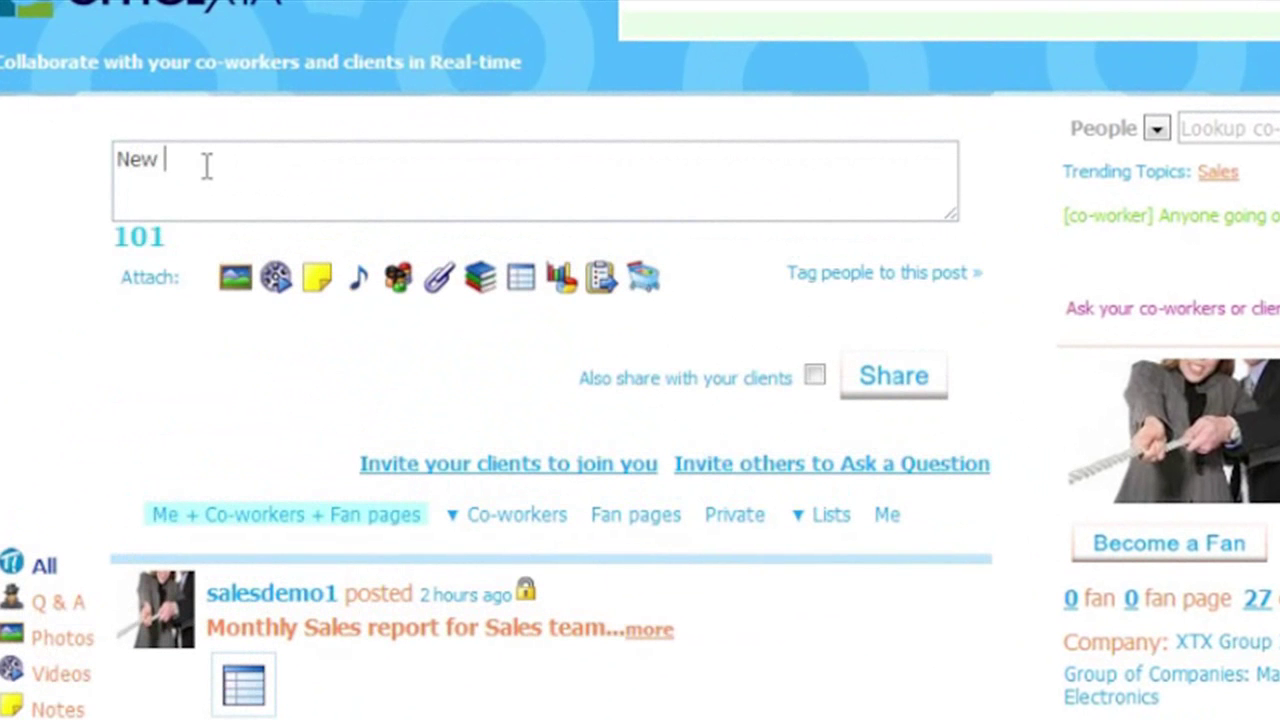
{"action": "type", "text": "customer feed"}
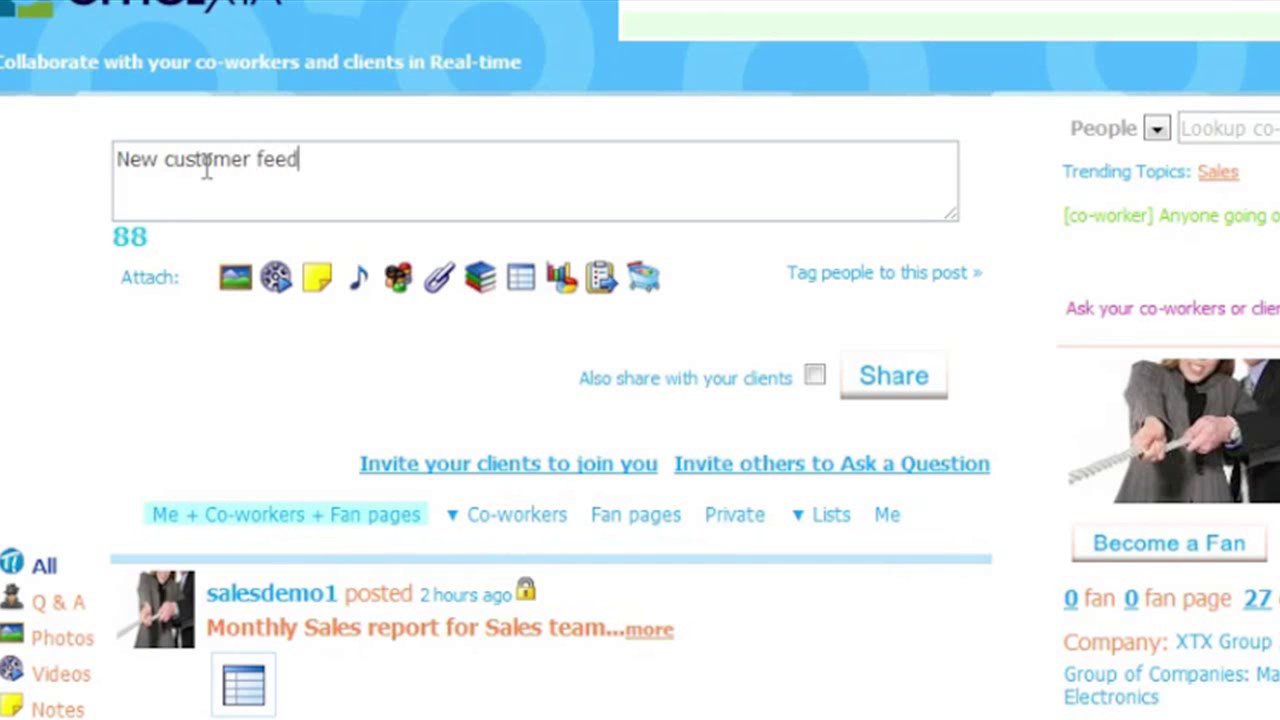
{"action": "type", "text": "backs"}
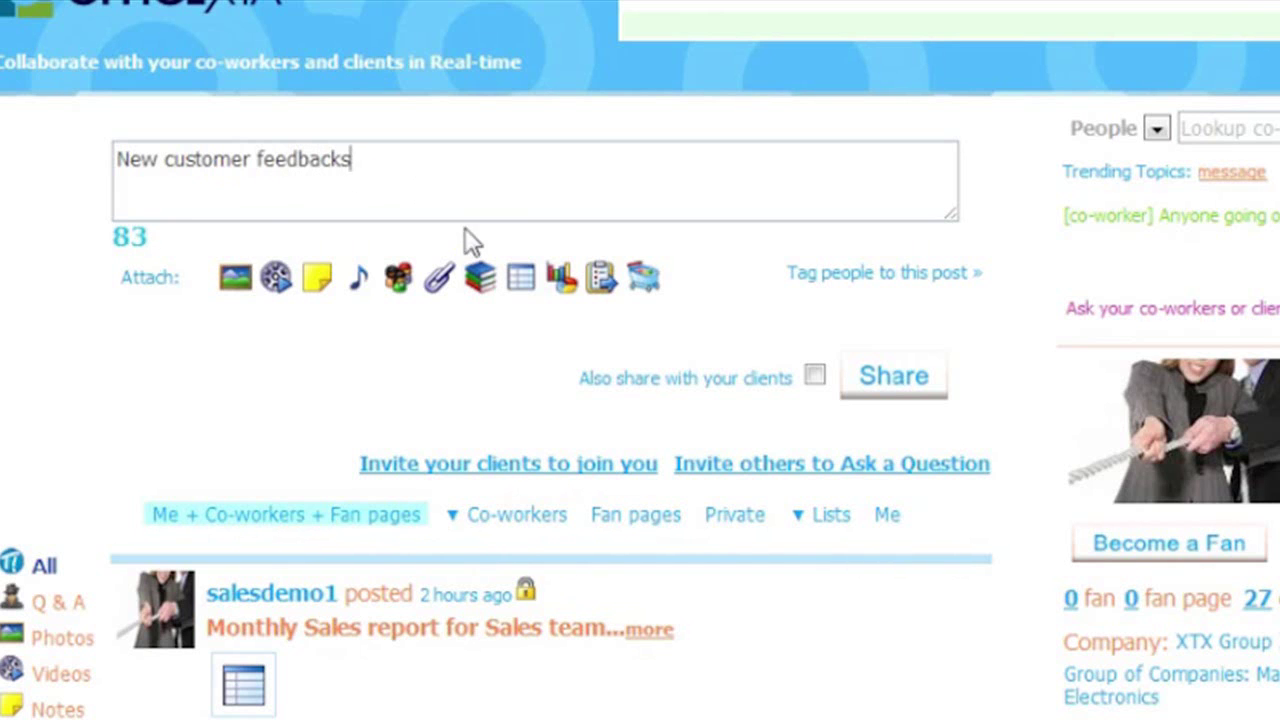
{"action": "left_click", "coordinate": [320, 284]}
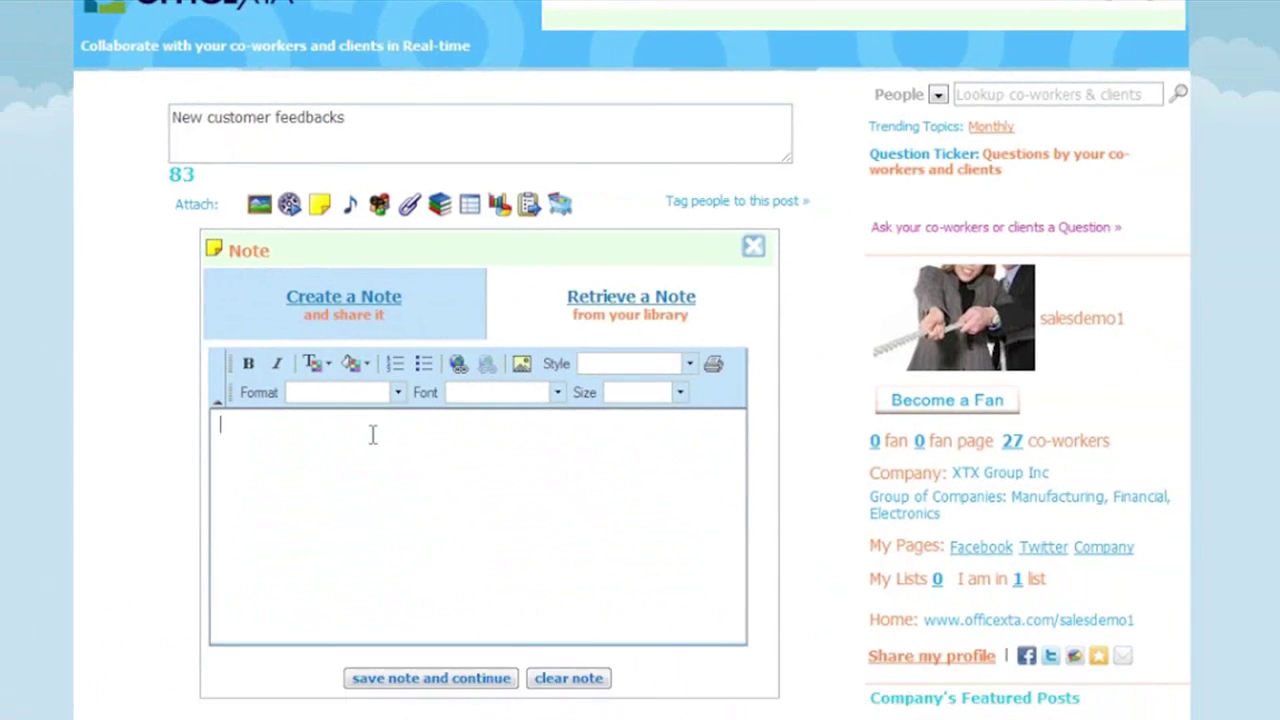
{"action": "type", "text": "Hello guys,"}
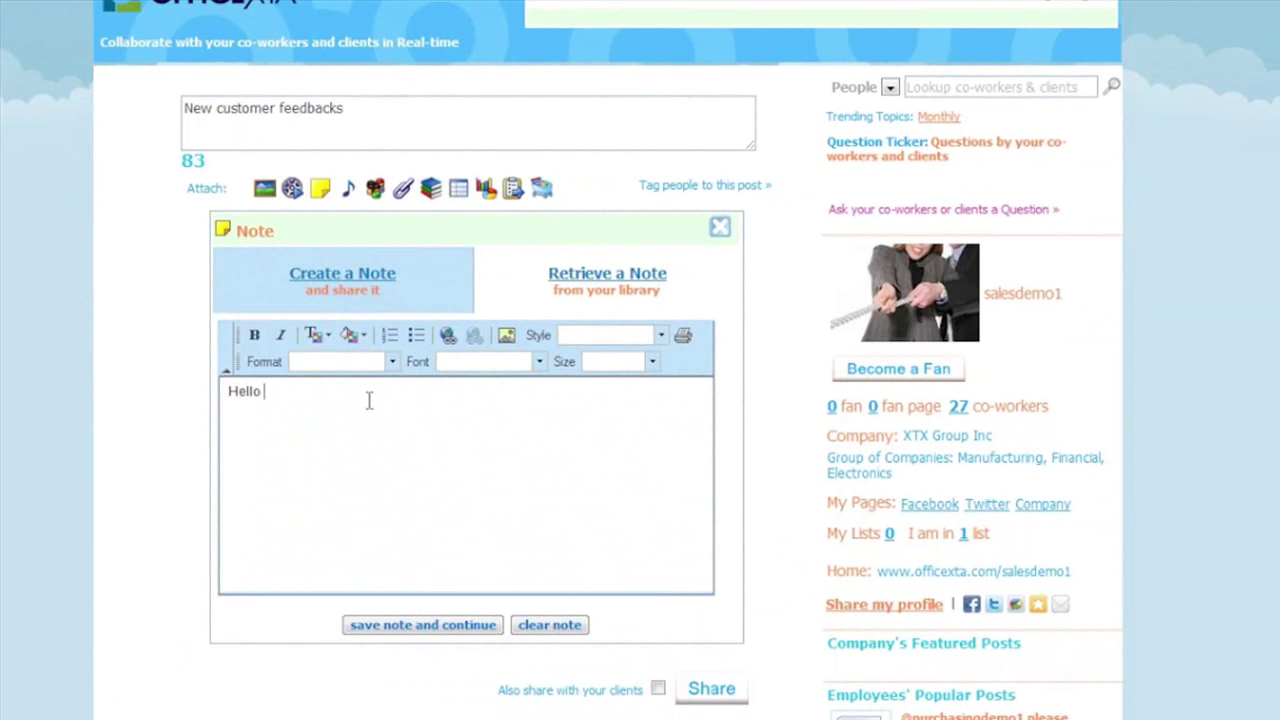
{"action": "type", "text": " we will"}
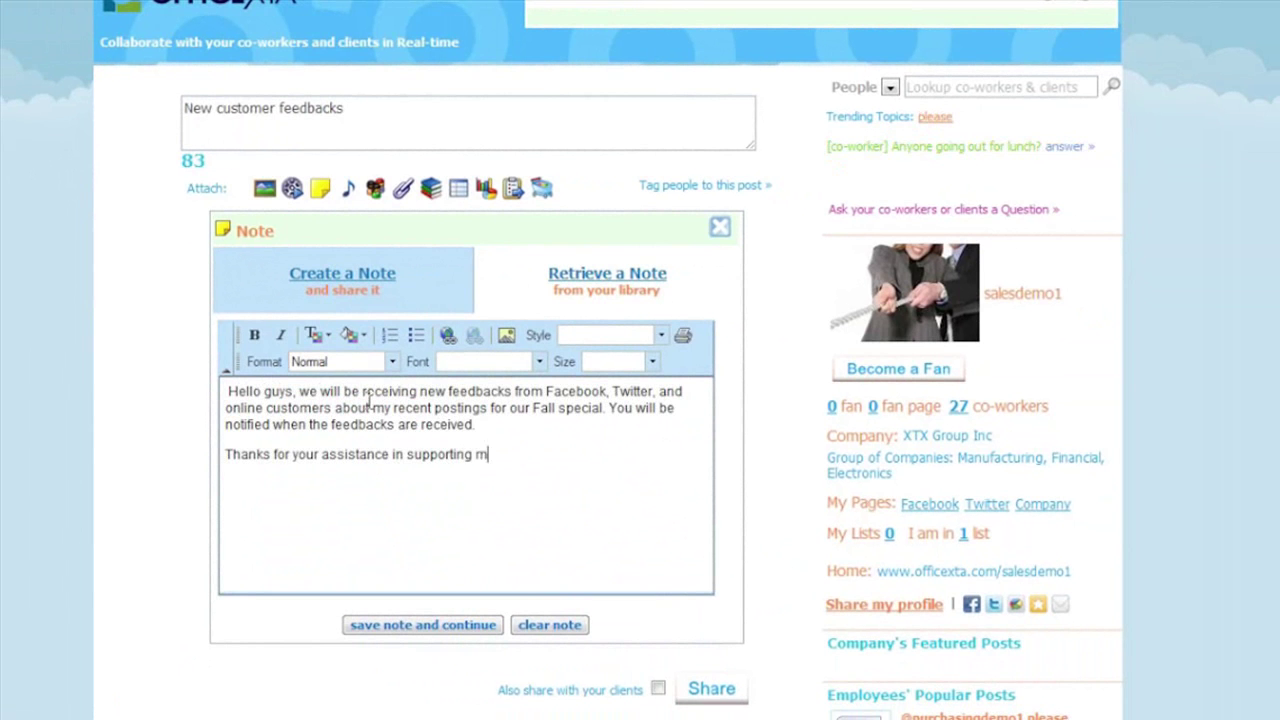
{"action": "type", "text": "y customers."}
{"action": "left_click", "coordinate": [423, 625]}
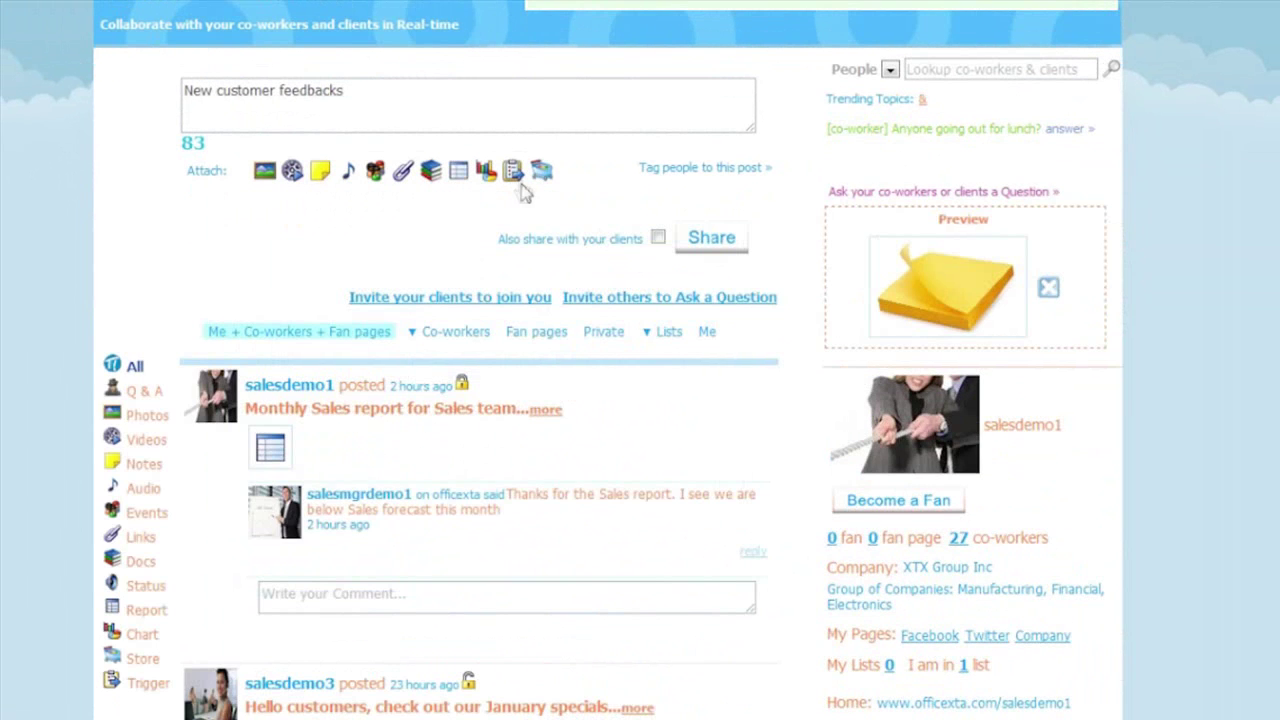
- Attach a social trigger named 'New customer feedback' firing on the OfficeXta Client feedback trigger
{"action": "left_click", "coordinate": [512, 170]}
{"action": "left_click", "coordinate": [405, 285]}
{"action": "type", "text": "Ne"}
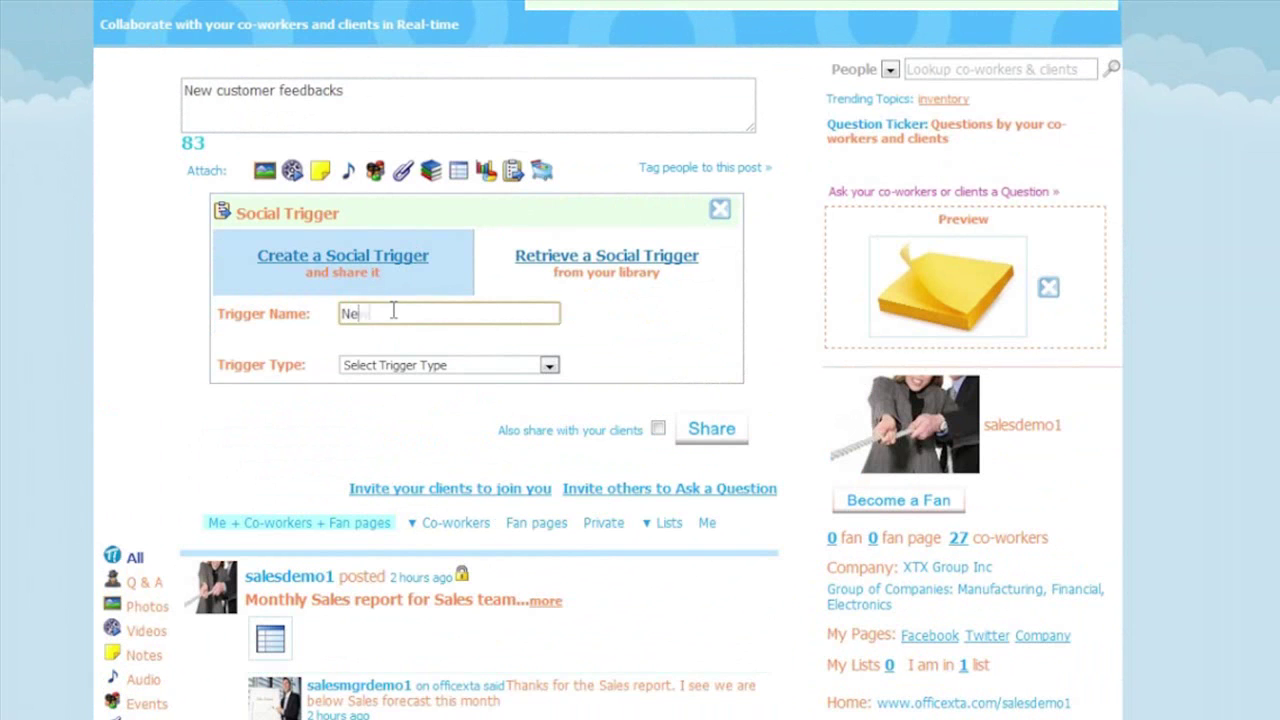
{"action": "type", "text": "w customer feedback"}
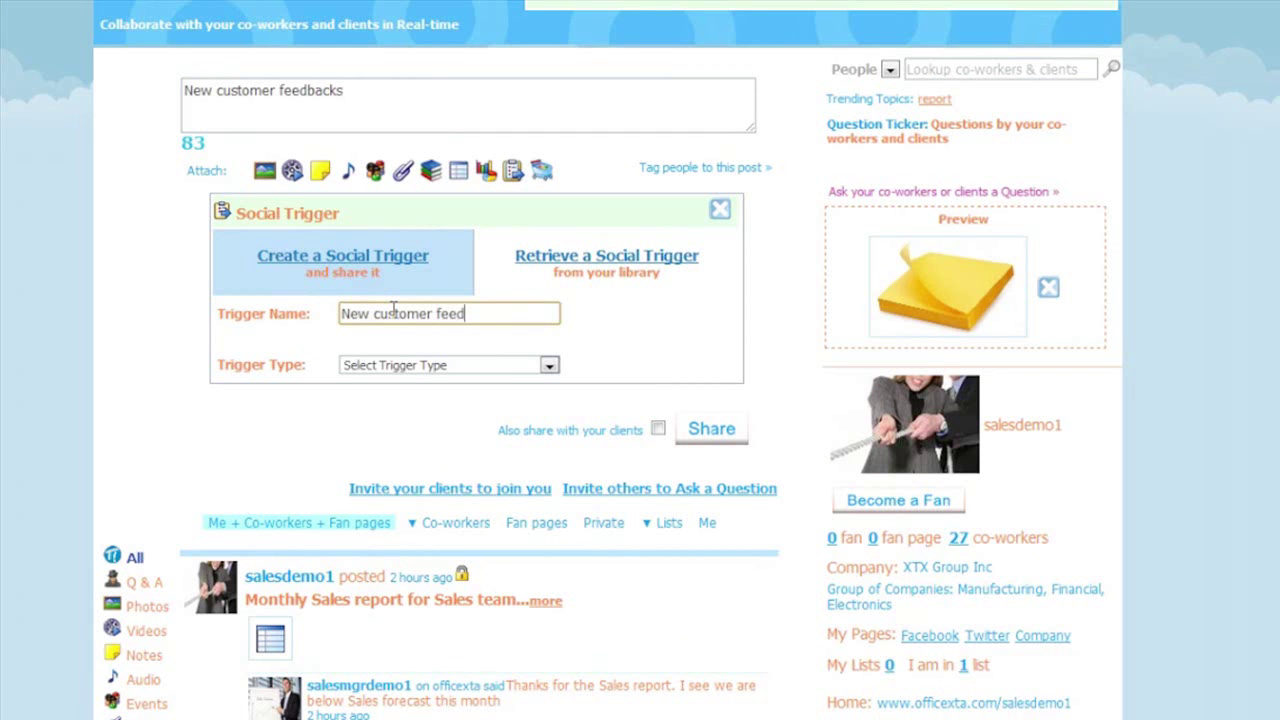
{"action": "left_click", "coordinate": [405, 369]}
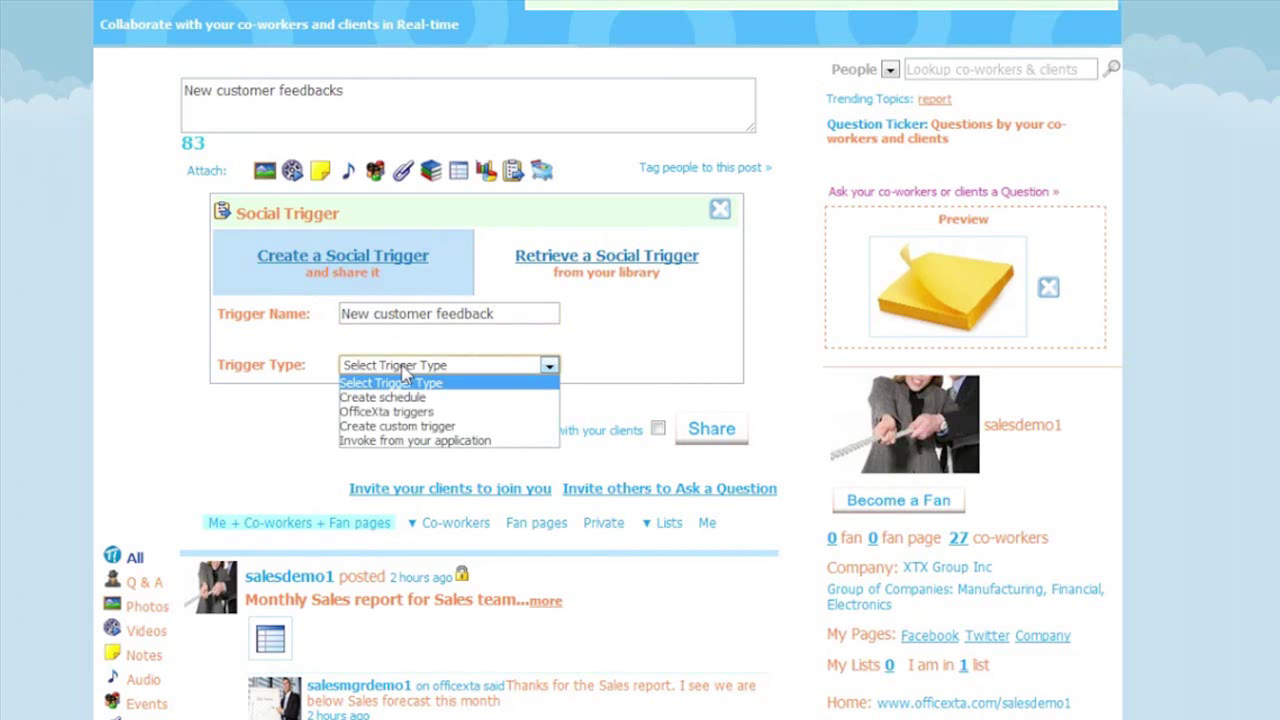
{"action": "left_click", "coordinate": [408, 414]}
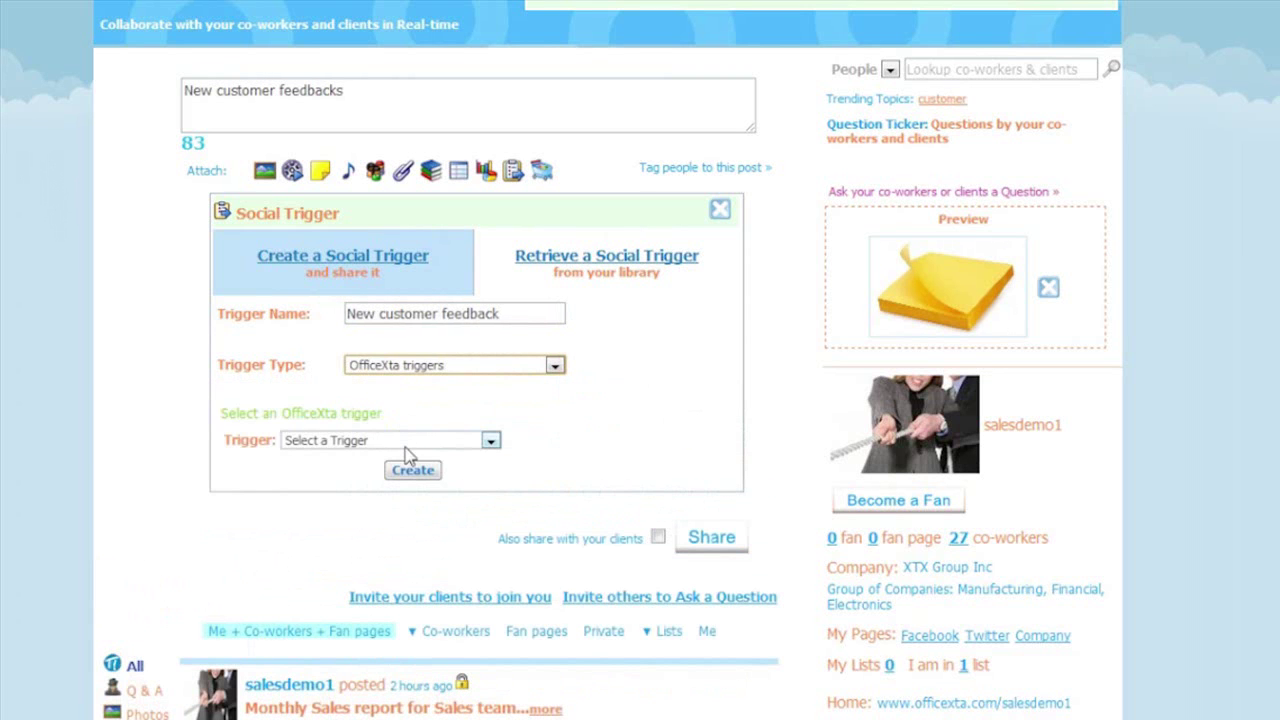
{"action": "left_click", "coordinate": [407, 444]}
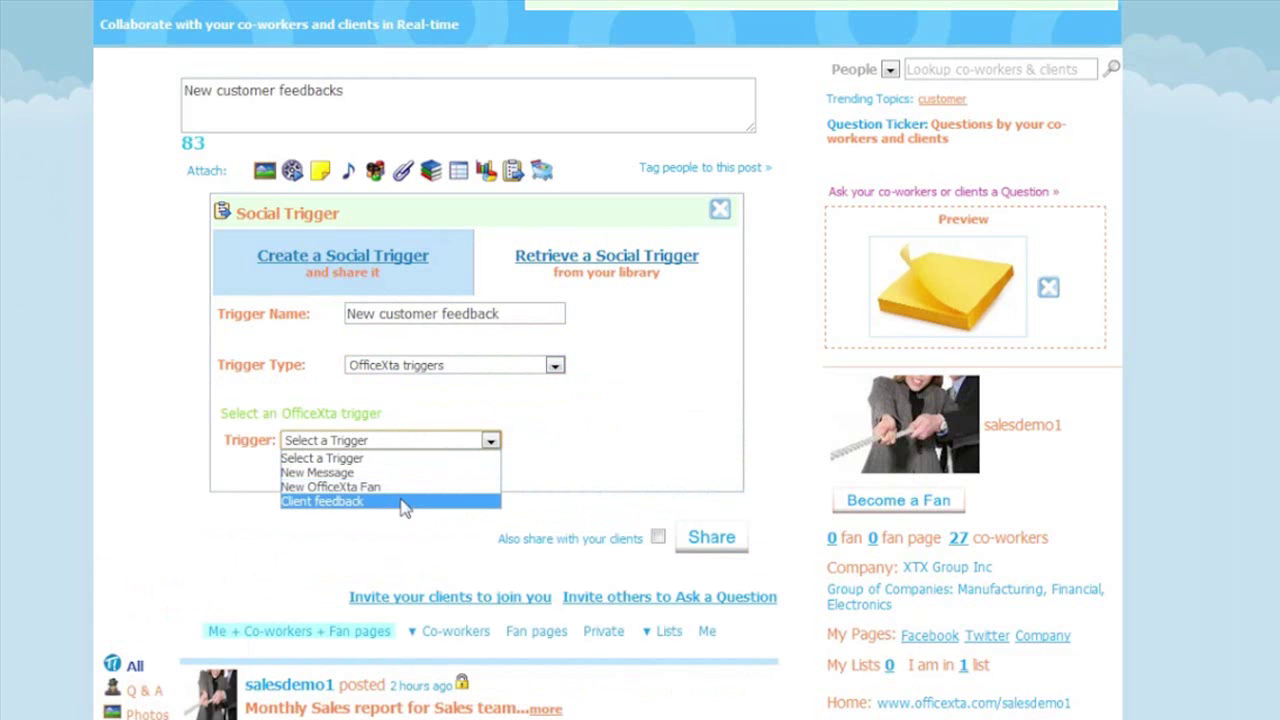
{"action": "left_click", "coordinate": [403, 503]}
{"action": "left_click", "coordinate": [413, 470]}
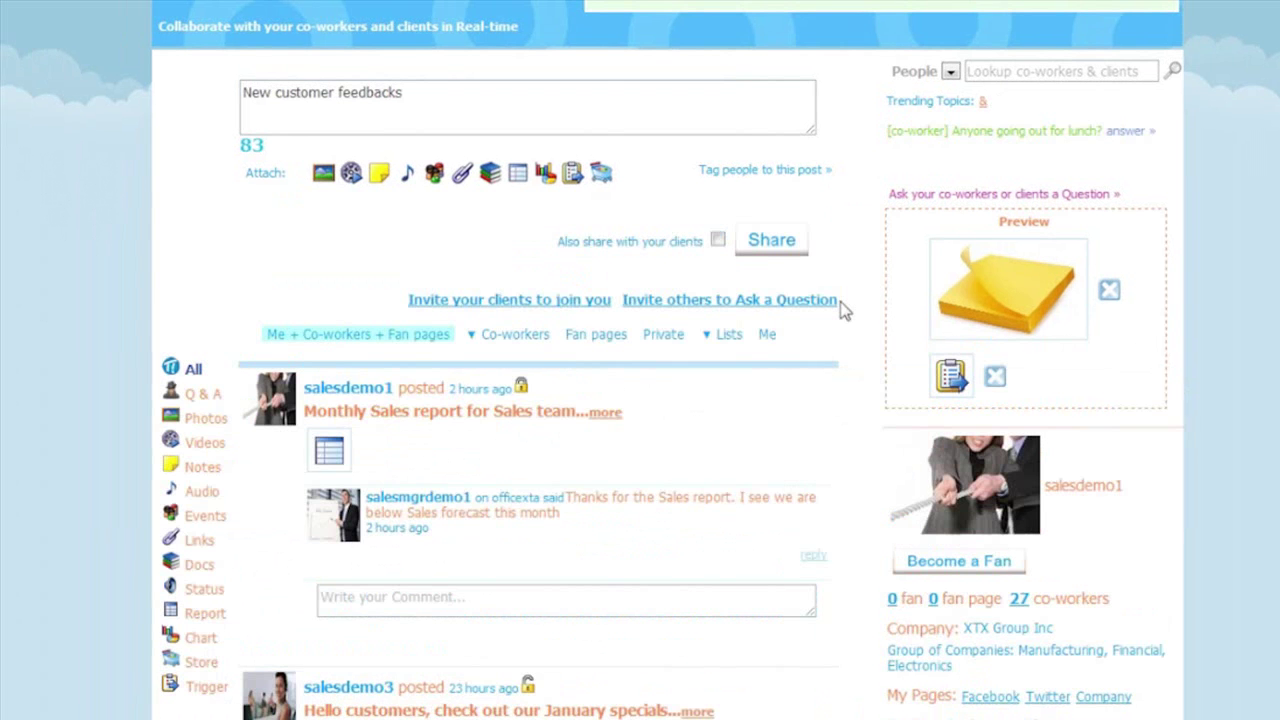
- Tag Sales Manager1 and Sales Rep1 on 'New customer feedbacks', share it, and open its details
{"action": "left_click", "coordinate": [757, 183]}
{"action": "left_click", "coordinate": [544, 243]}
{"action": "type", "text": "sal"}
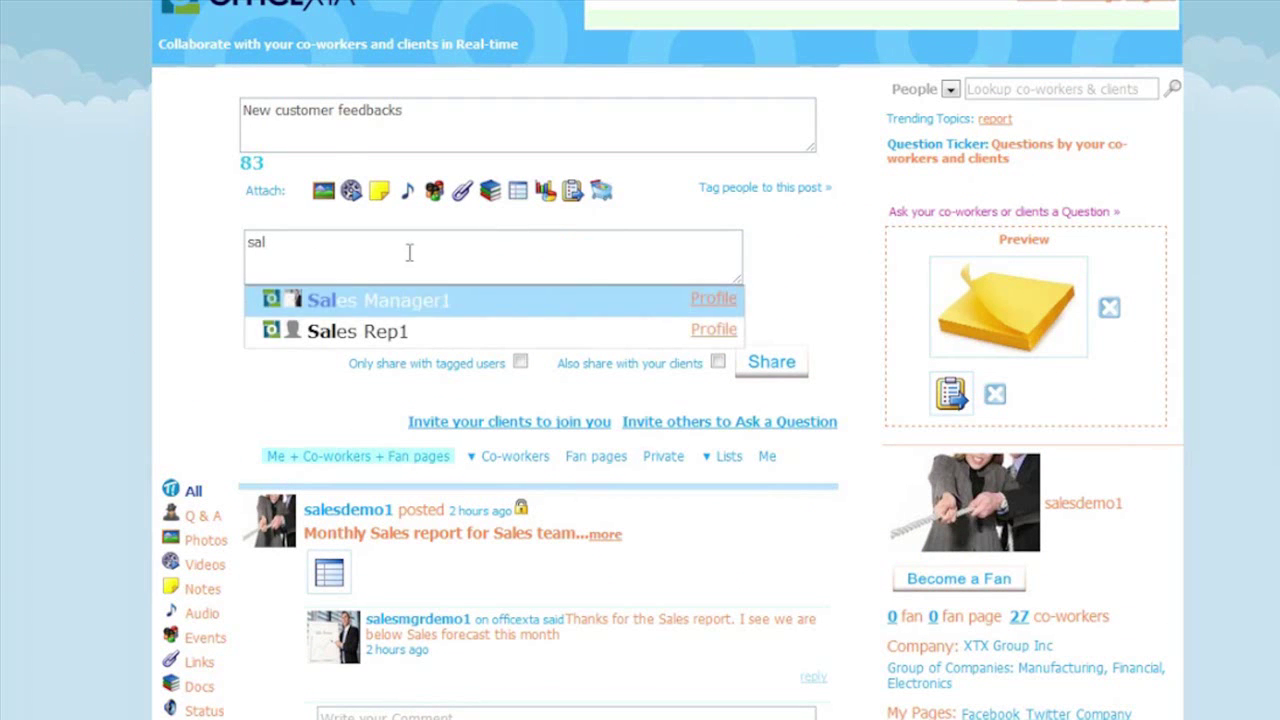
{"action": "left_click", "coordinate": [368, 302]}
{"action": "type", "text": "sa"}
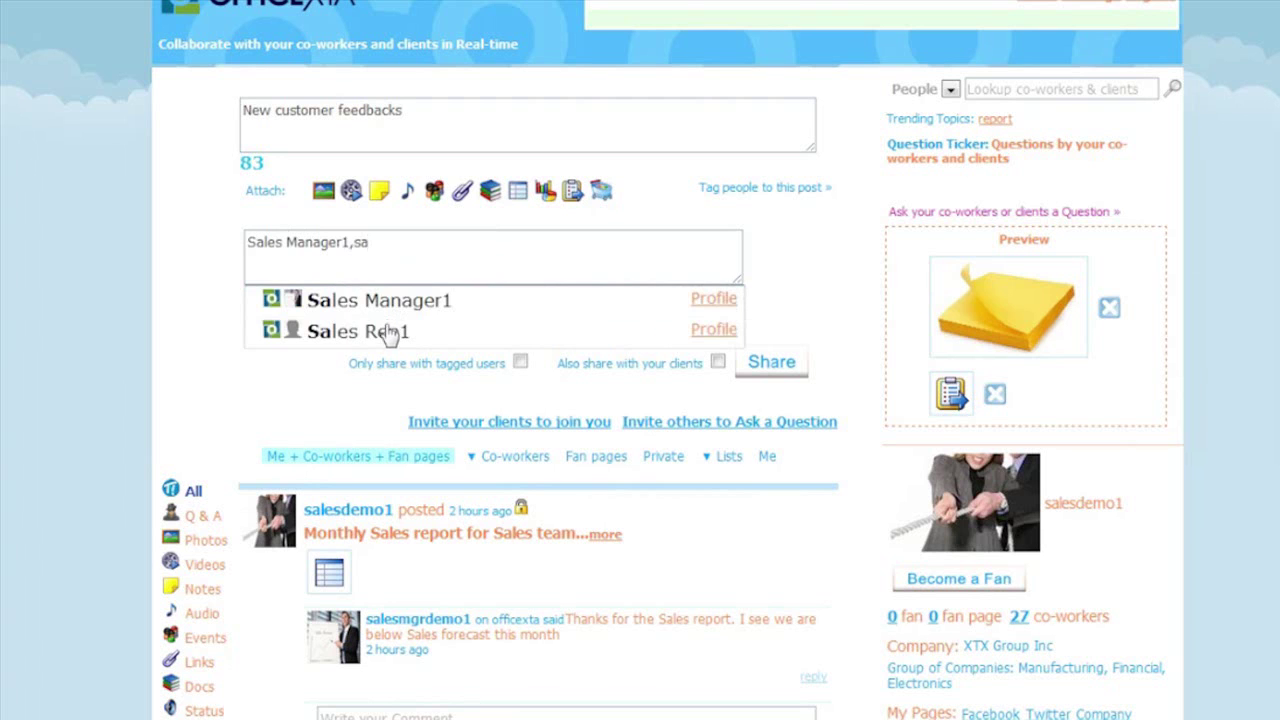
{"action": "left_click", "coordinate": [390, 332]}
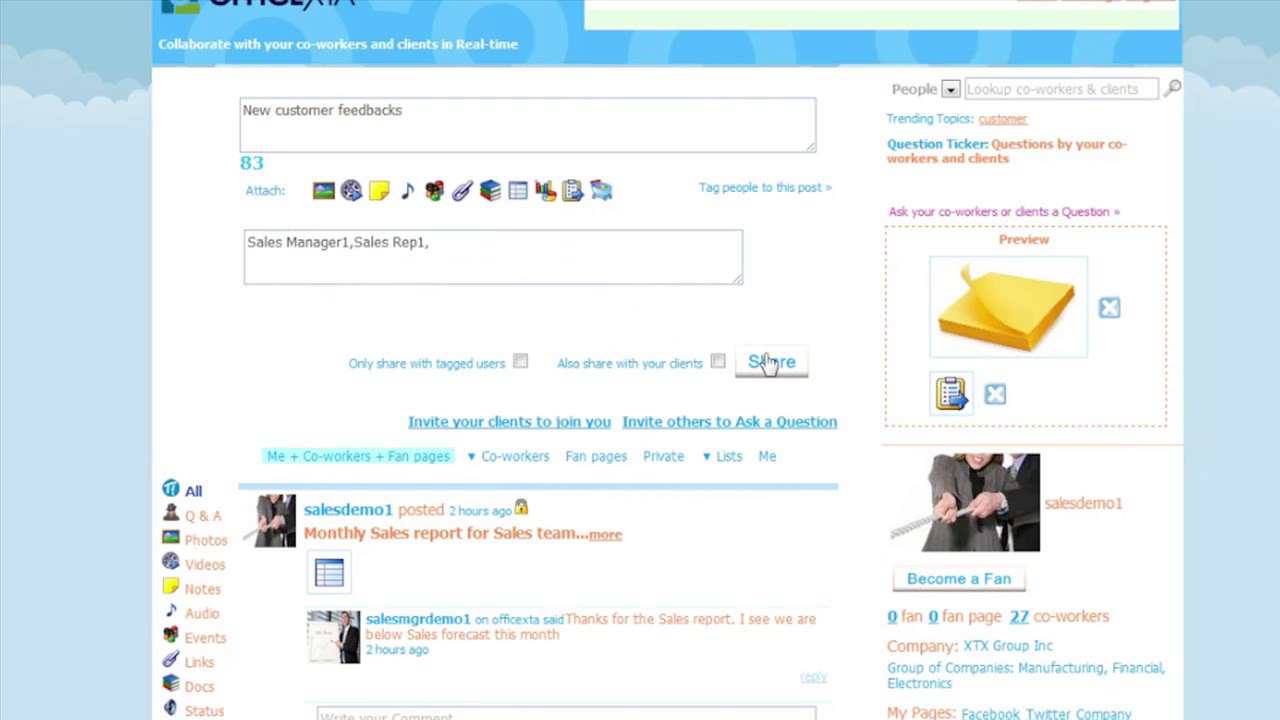
{"action": "left_click", "coordinate": [770, 360]}
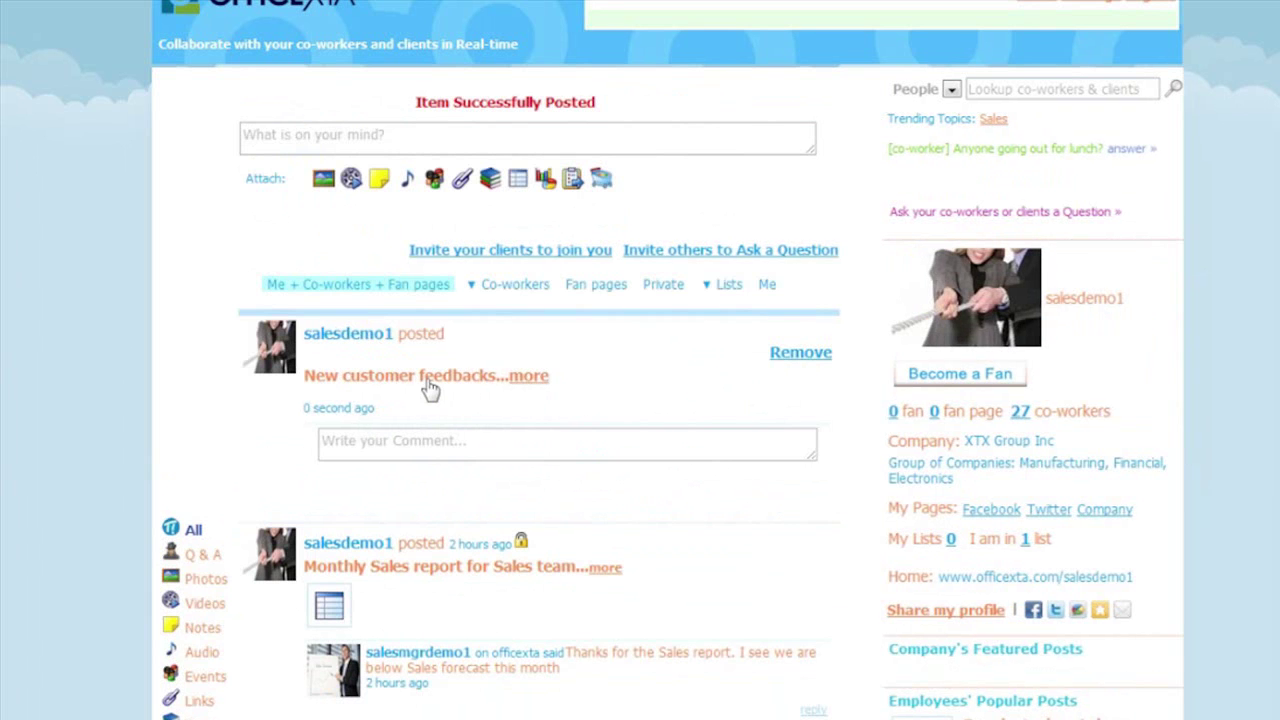
{"action": "left_click", "coordinate": [495, 379]}
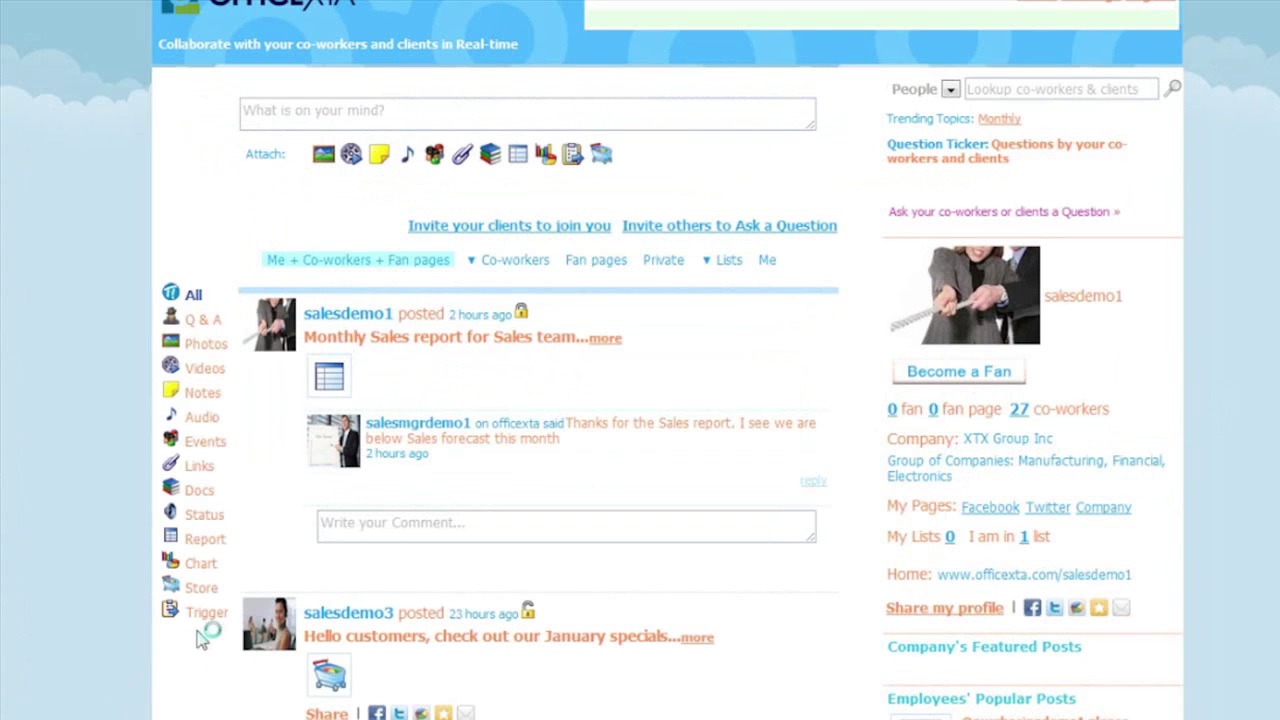
- Filter the feed to trigger posts, then log in with the purchasing user's credentials
{"action": "left_click", "coordinate": [210, 613]}
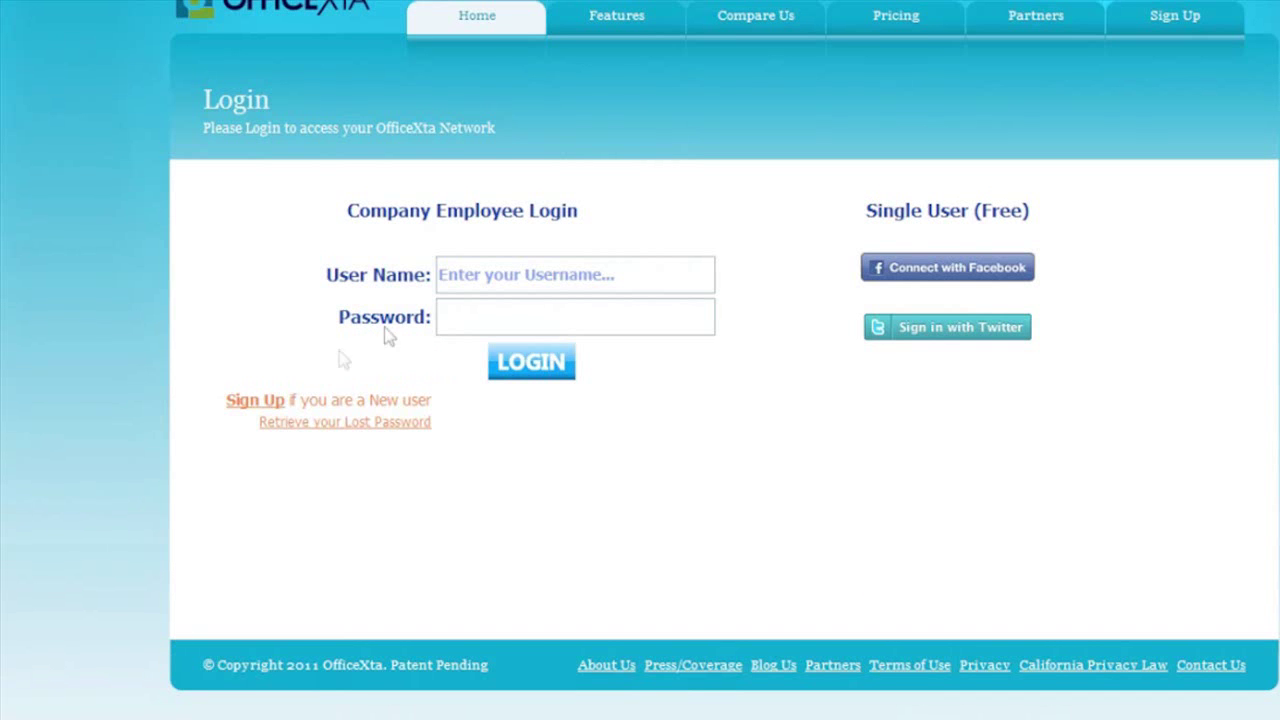
{"action": "left_click", "coordinate": [466, 265]}
{"action": "type", "text": "p"}
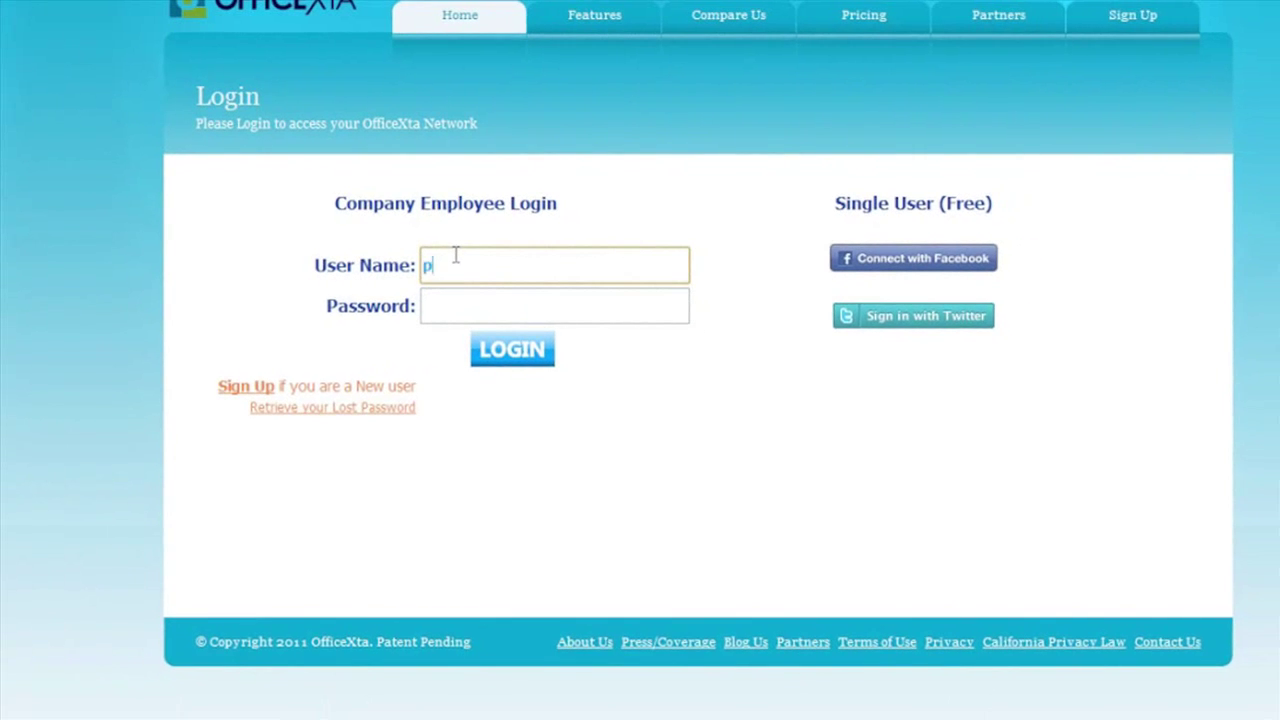
{"action": "type", "text": "urchasingdemo1"}
{"action": "key", "text": "Tab"}
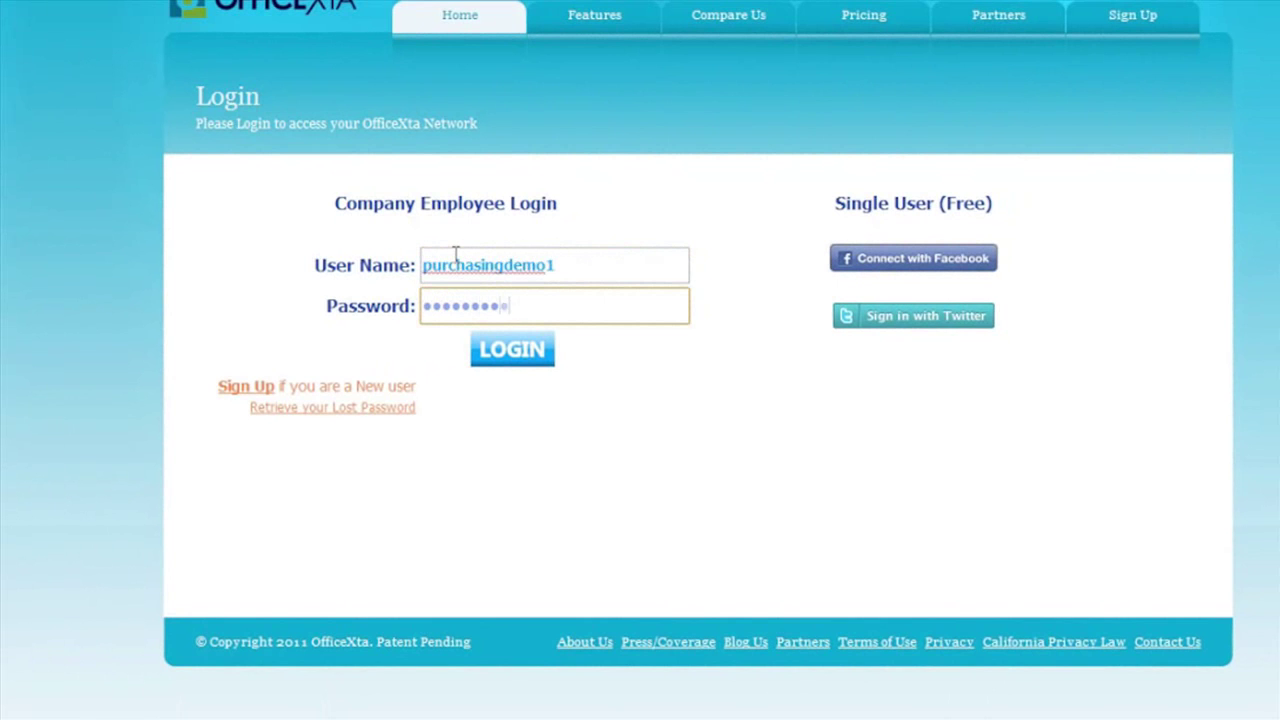
{"action": "left_click", "coordinate": [500, 349]}
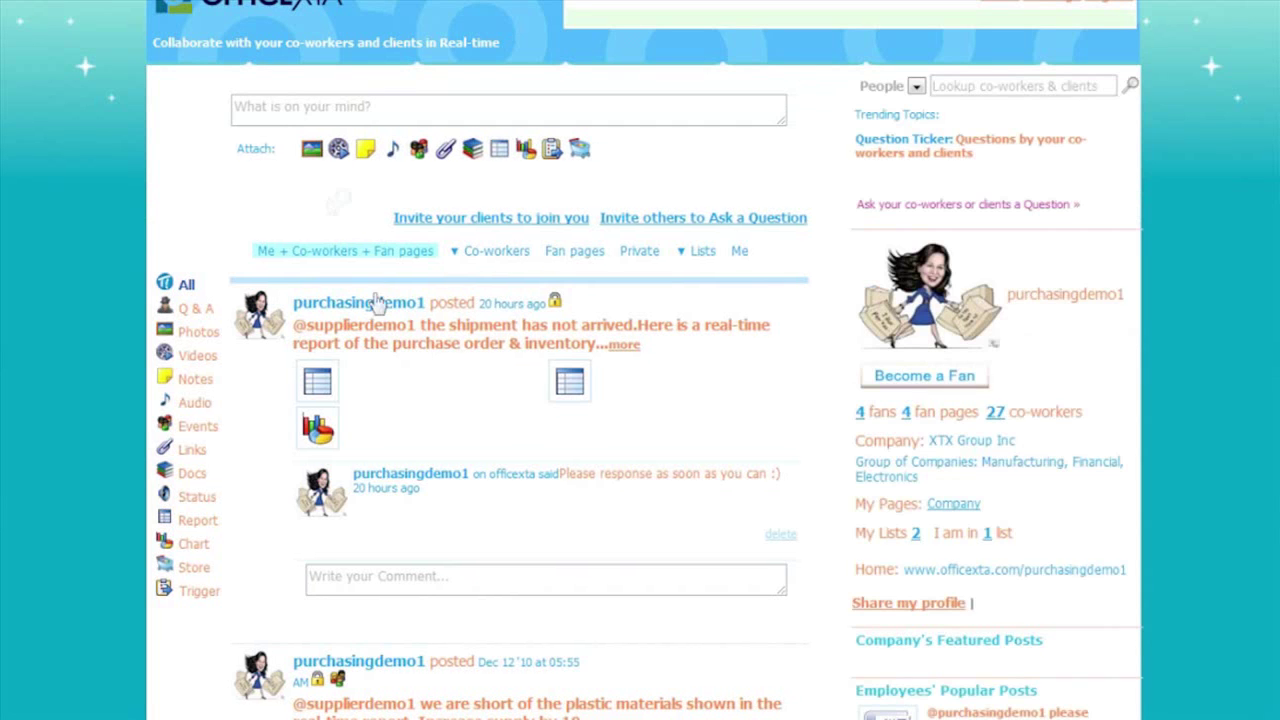
- Write a post tagging the supplier: inventory is running low, check the real-time report below & ship
{"action": "left_click", "coordinate": [270, 112]}
{"action": "type", "text": "@su"}
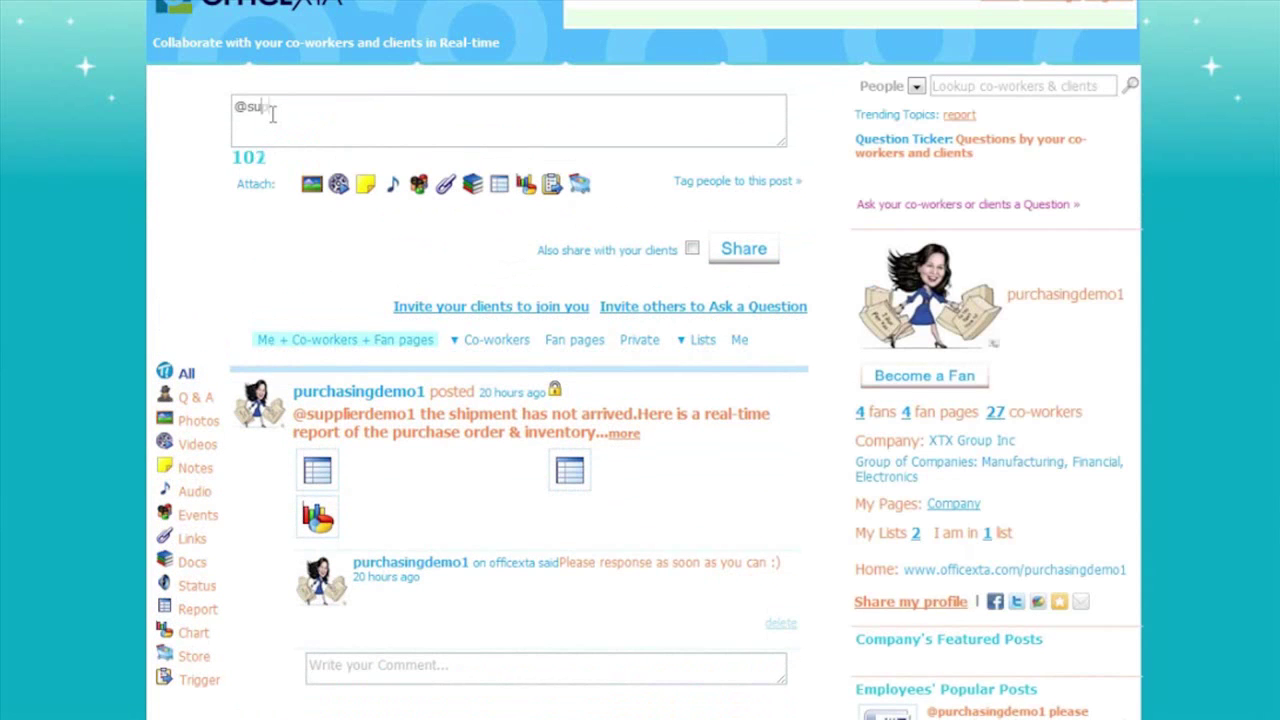
{"action": "type", "text": "pplierdemo1 you"}
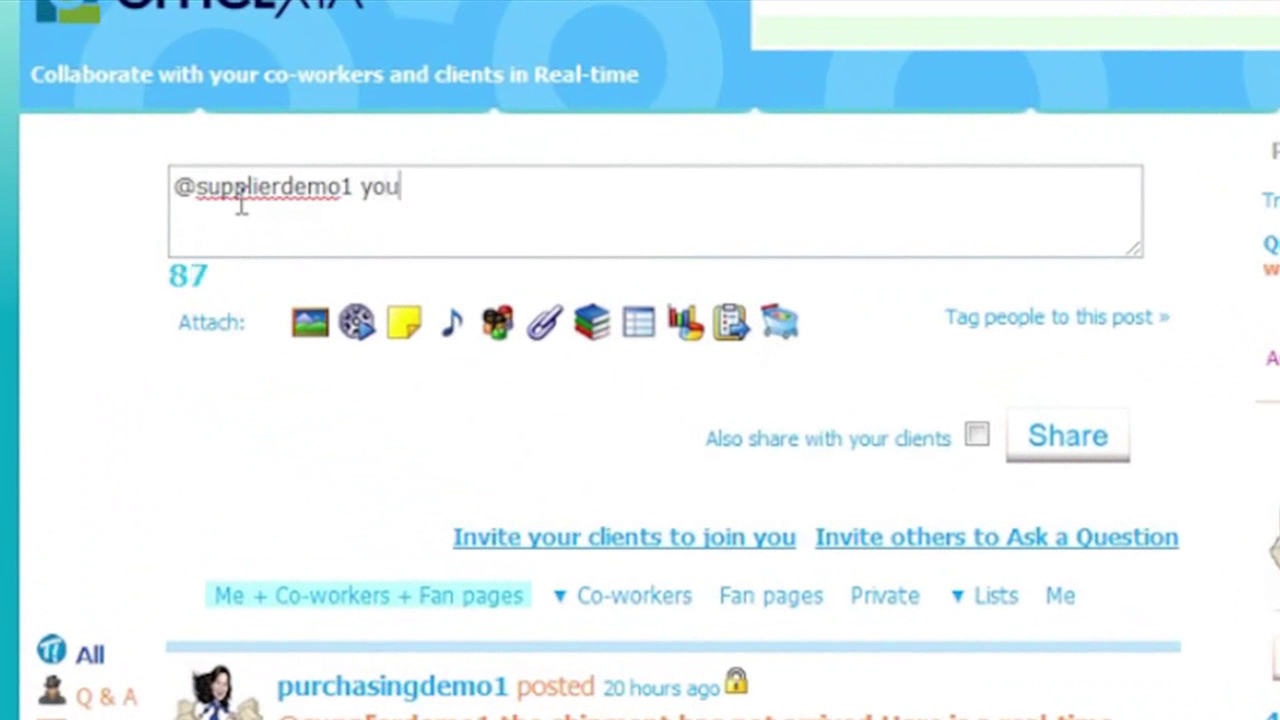
{"action": "key", "text": "BackSpace"}
{"action": "key", "text": "BackSpace"}
{"action": "key", "text": "BackSpace"}
{"action": "type", "text": "we are running low on "}
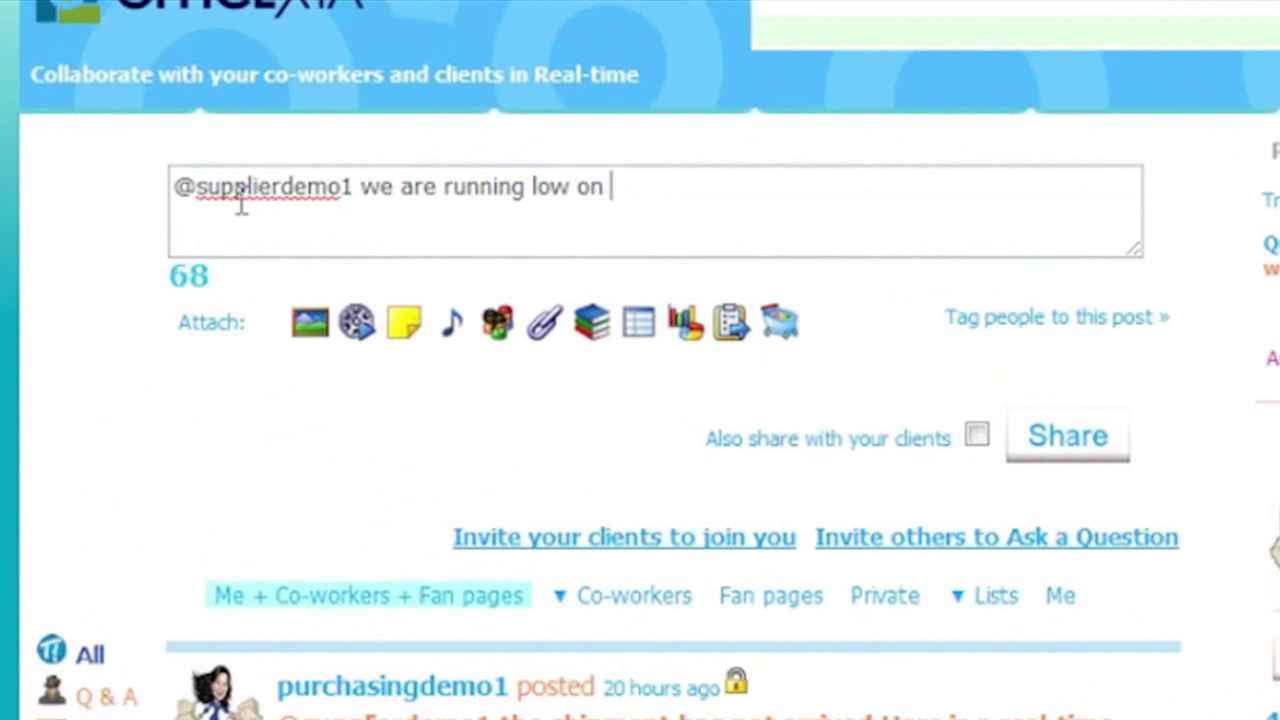
{"action": "type", "text": "our inventory"}
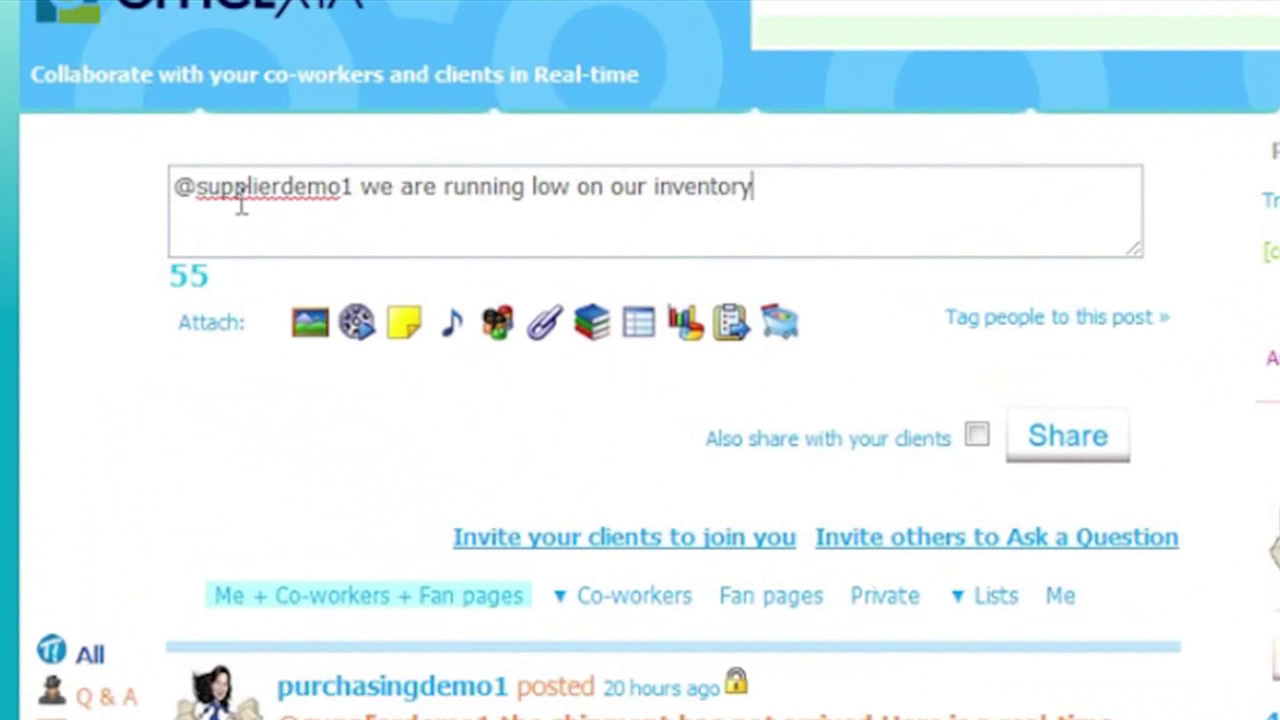
{"action": "type", "text": ". Please look at the real-time report"}
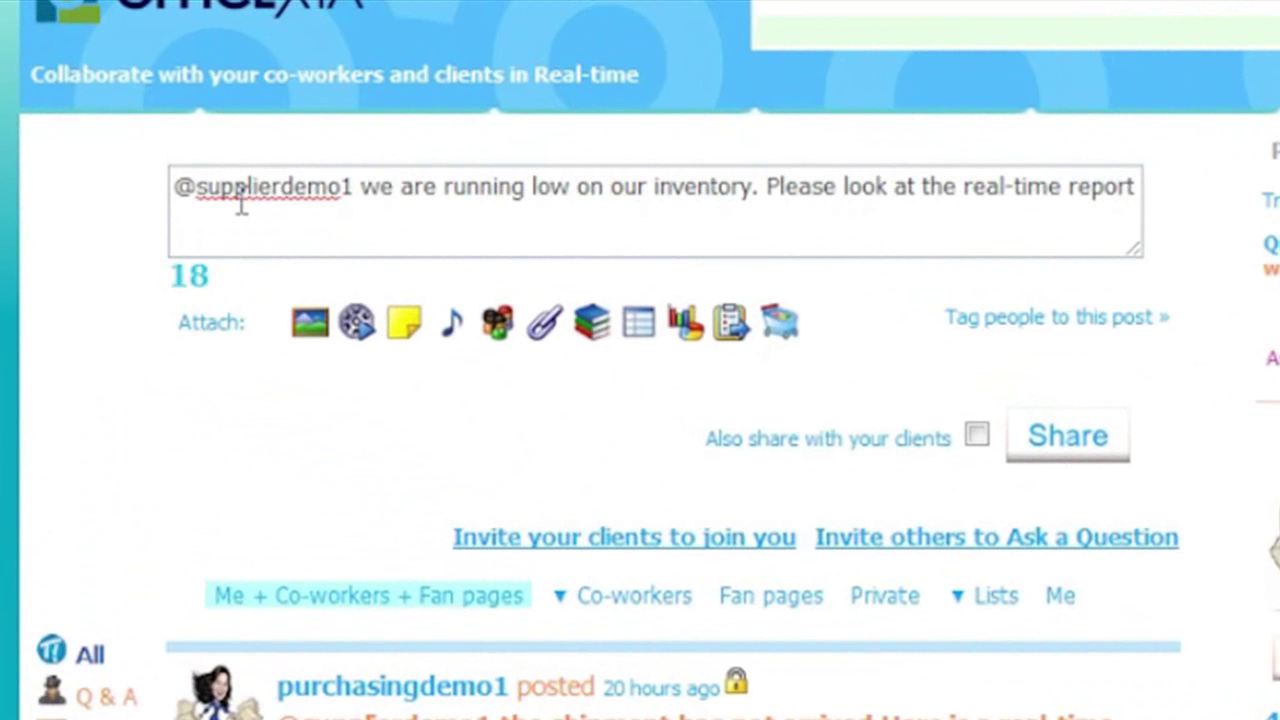
{"action": "type", "text": " below and"}
{"action": "key", "text": "BackSpace"}
{"action": "key", "text": "BackSpace"}
{"action": "key", "text": "BackSpace"}
{"action": "key", "text": "BackSpace"}
{"action": "type", "text": "& ship thx"}
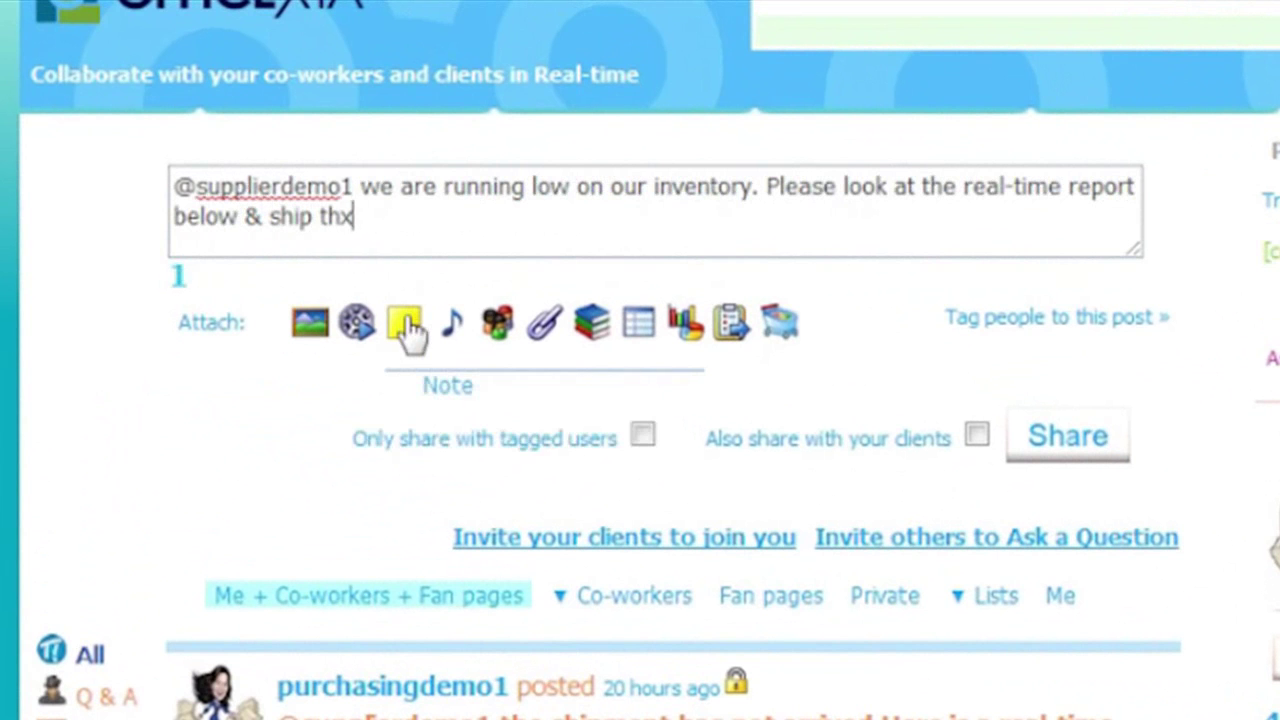
- Attach a note reading 'Please ship some more materials to the level agreed in our contract'
{"action": "left_click", "coordinate": [405, 323]}
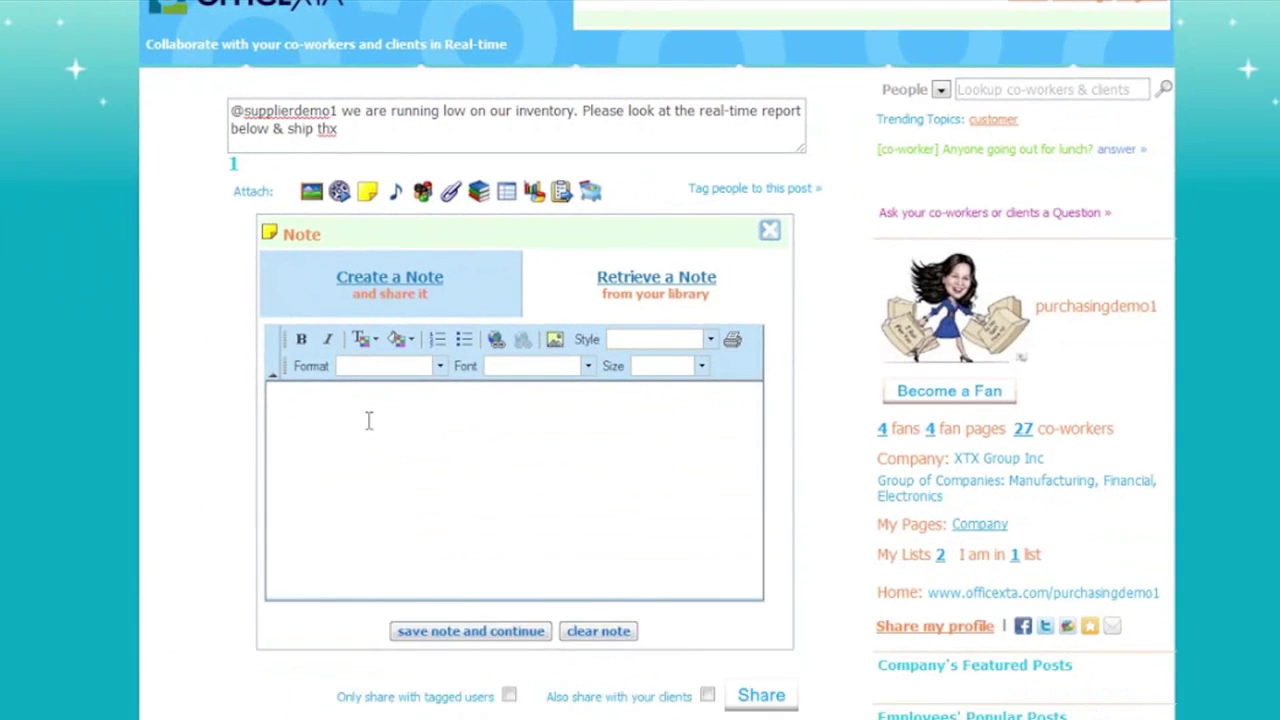
{"action": "type", "text": "Please"}
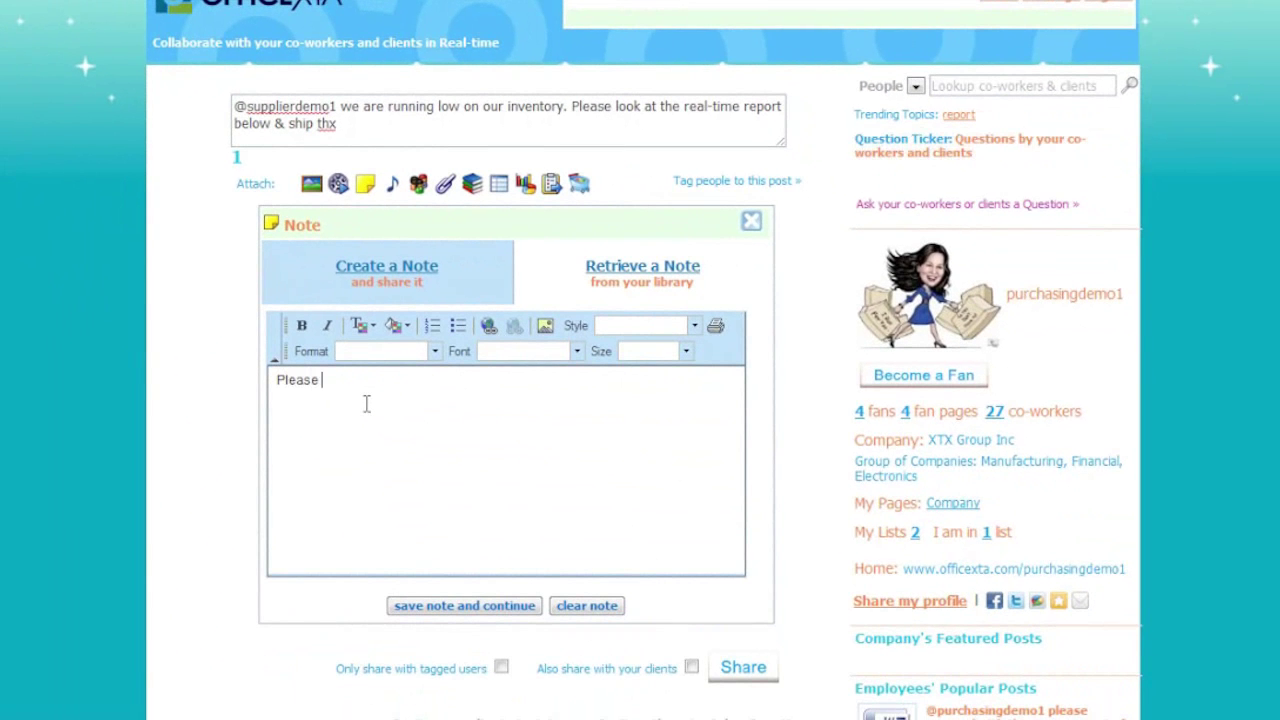
{"action": "type", "text": " ship some more materials to the level agreed in our contract"}
{"action": "left_click", "coordinate": [451, 606]}
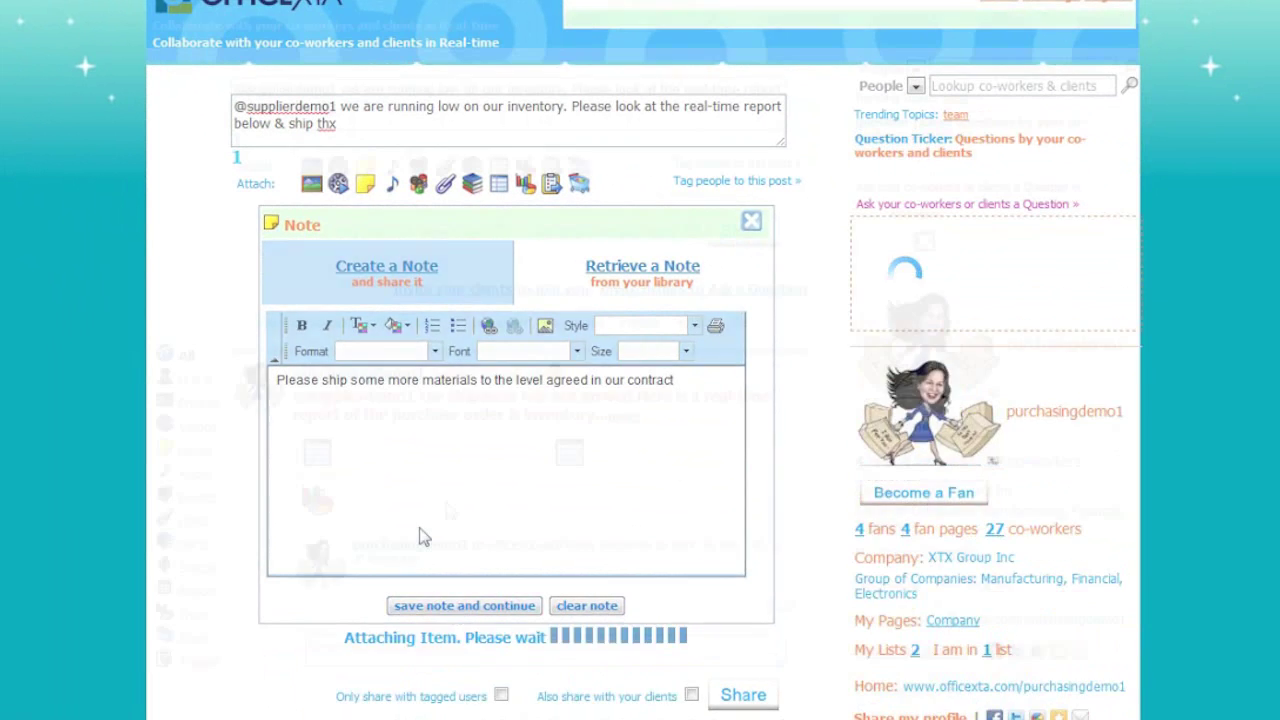
- Create a social report named 'Real-time Inventory' using the DB - XTX Procurement data source
{"action": "left_click", "coordinate": [498, 175]}
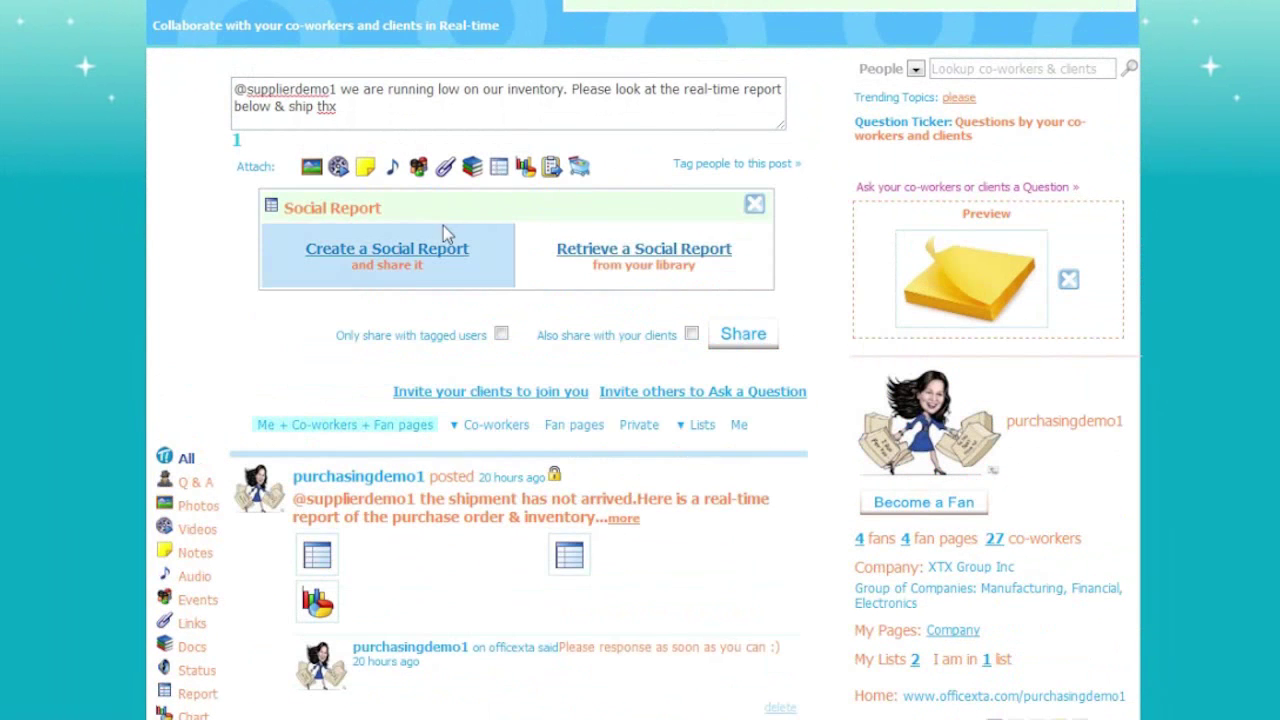
{"action": "left_click", "coordinate": [414, 252]}
{"action": "left_click", "coordinate": [438, 307]}
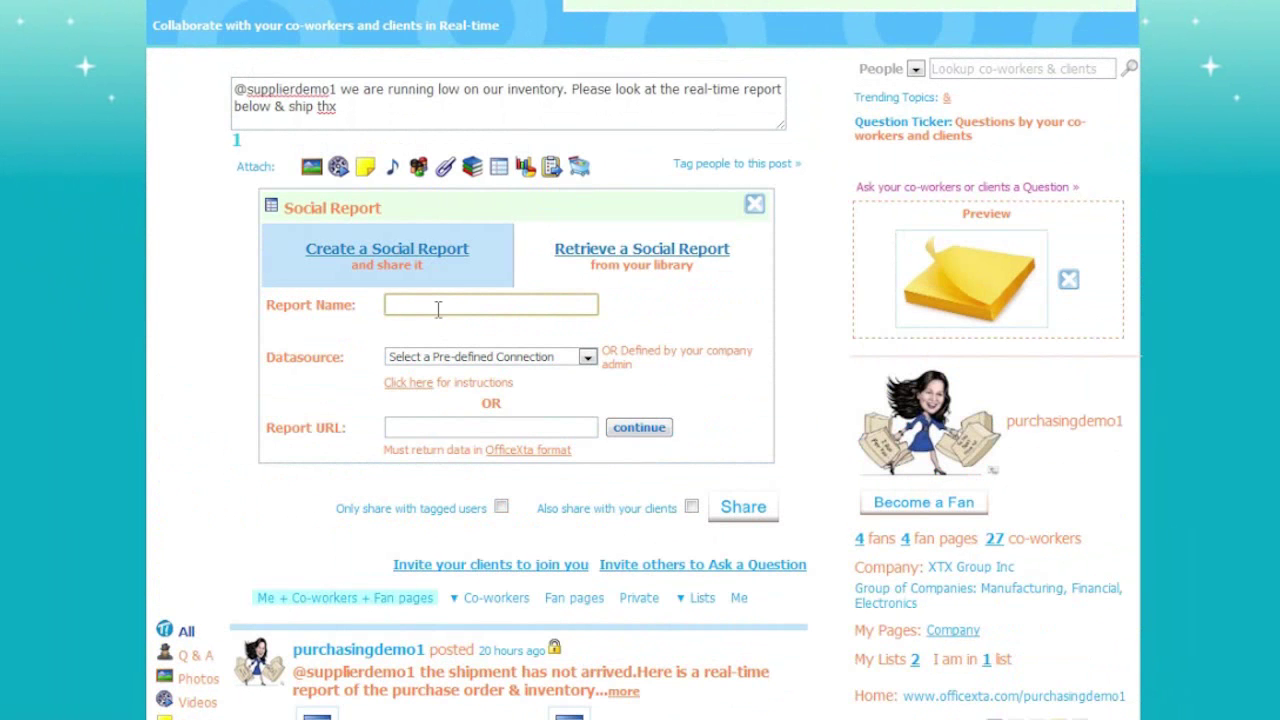
{"action": "type", "text": "Real-time "}
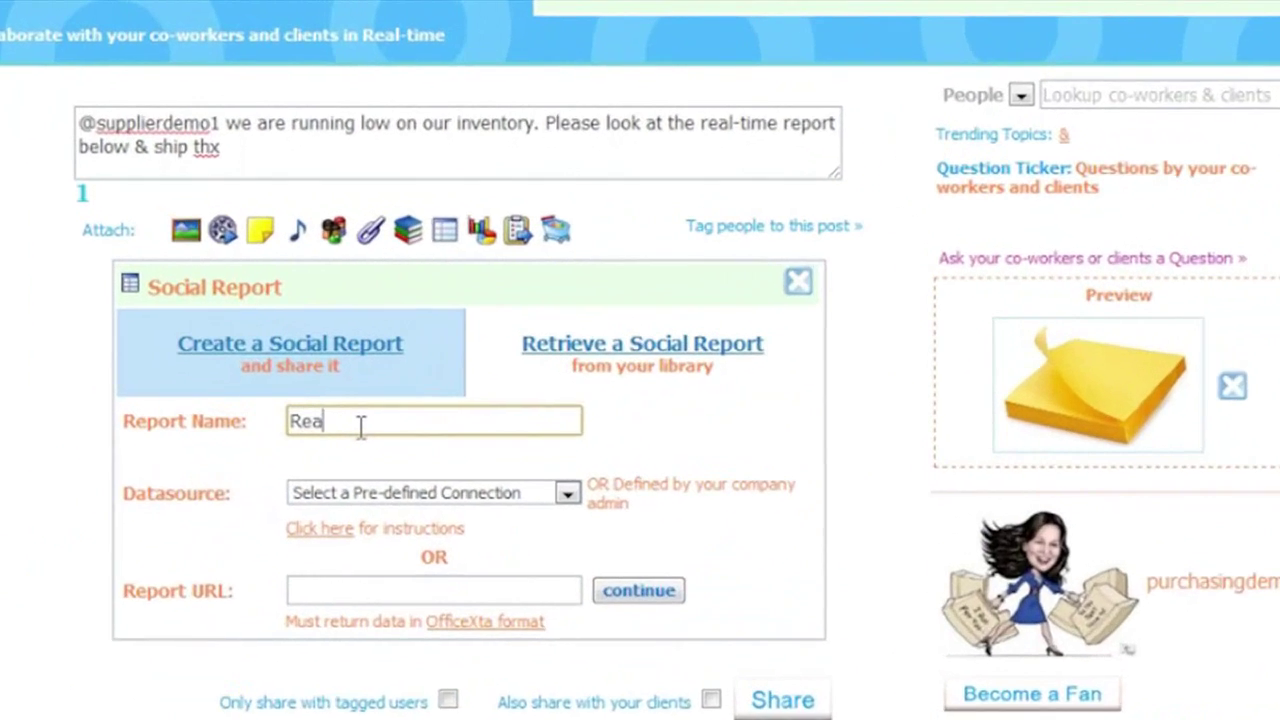
{"action": "type", "text": "Inventory"}
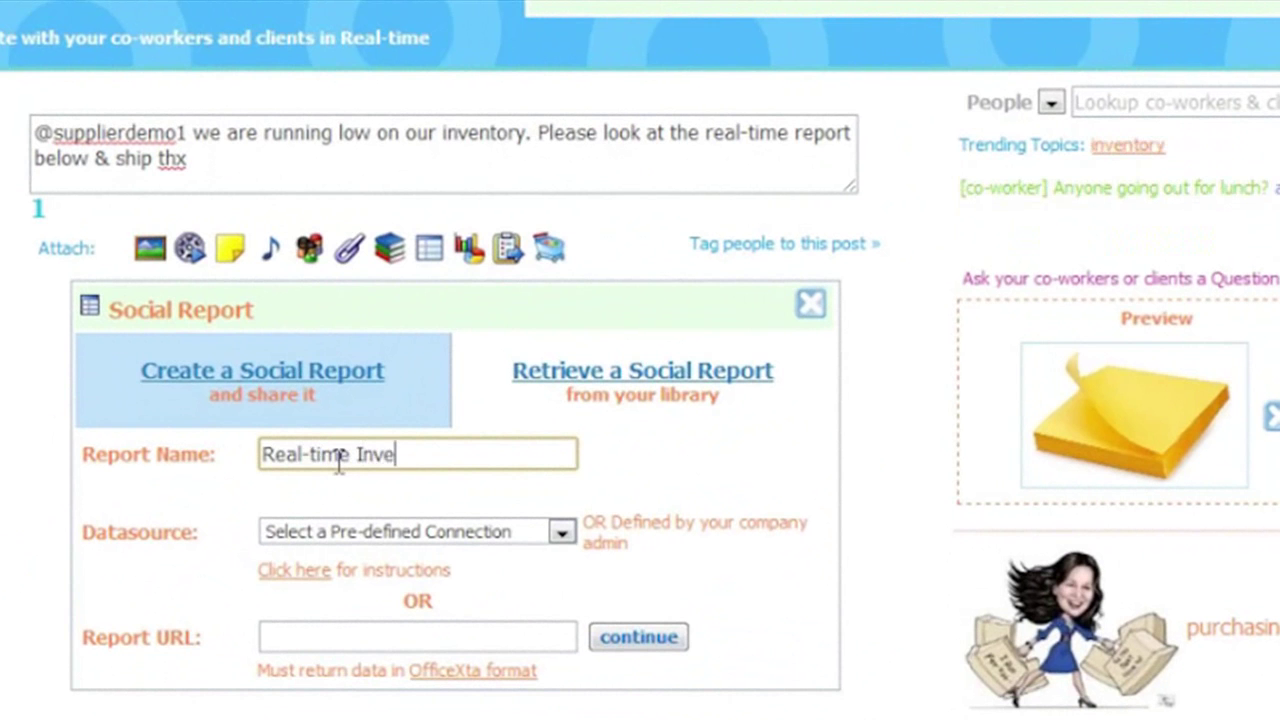
{"action": "left_click", "coordinate": [390, 531]}
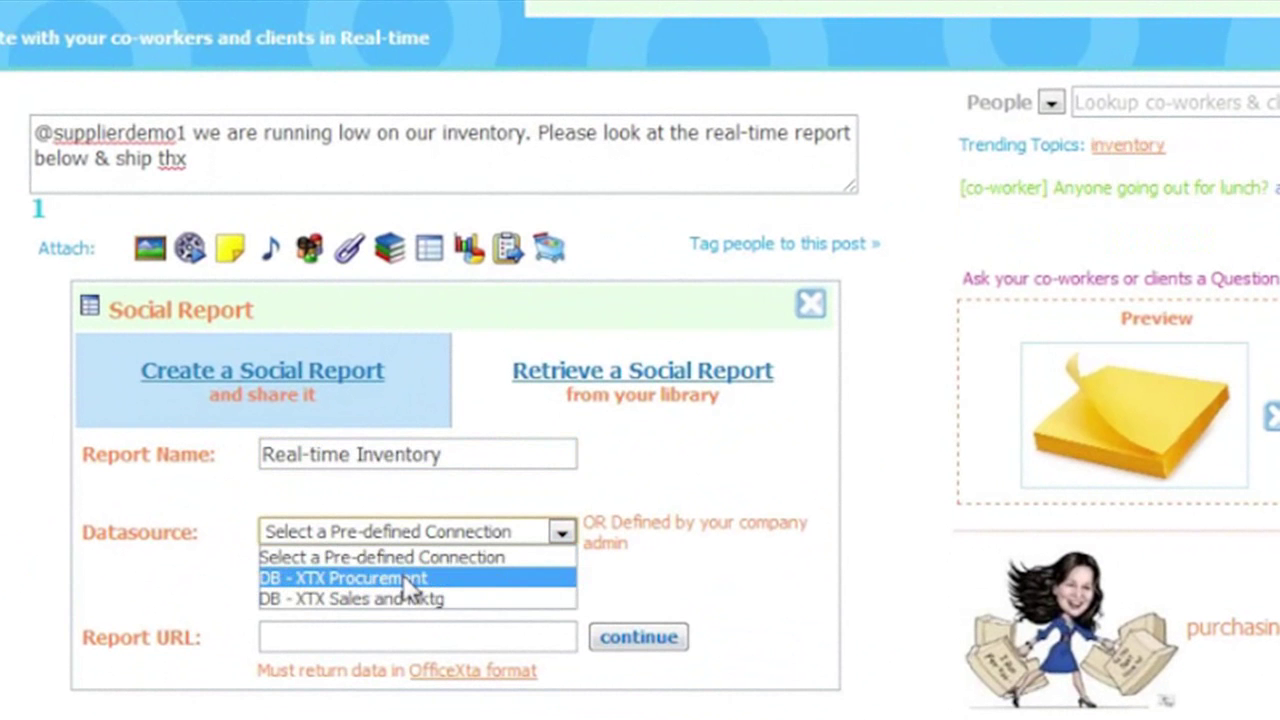
{"action": "left_click", "coordinate": [408, 580]}
- Query the raw_material table and rerun the corrected query to list id, quantity and item_desc
{"action": "left_click", "coordinate": [360, 578]}
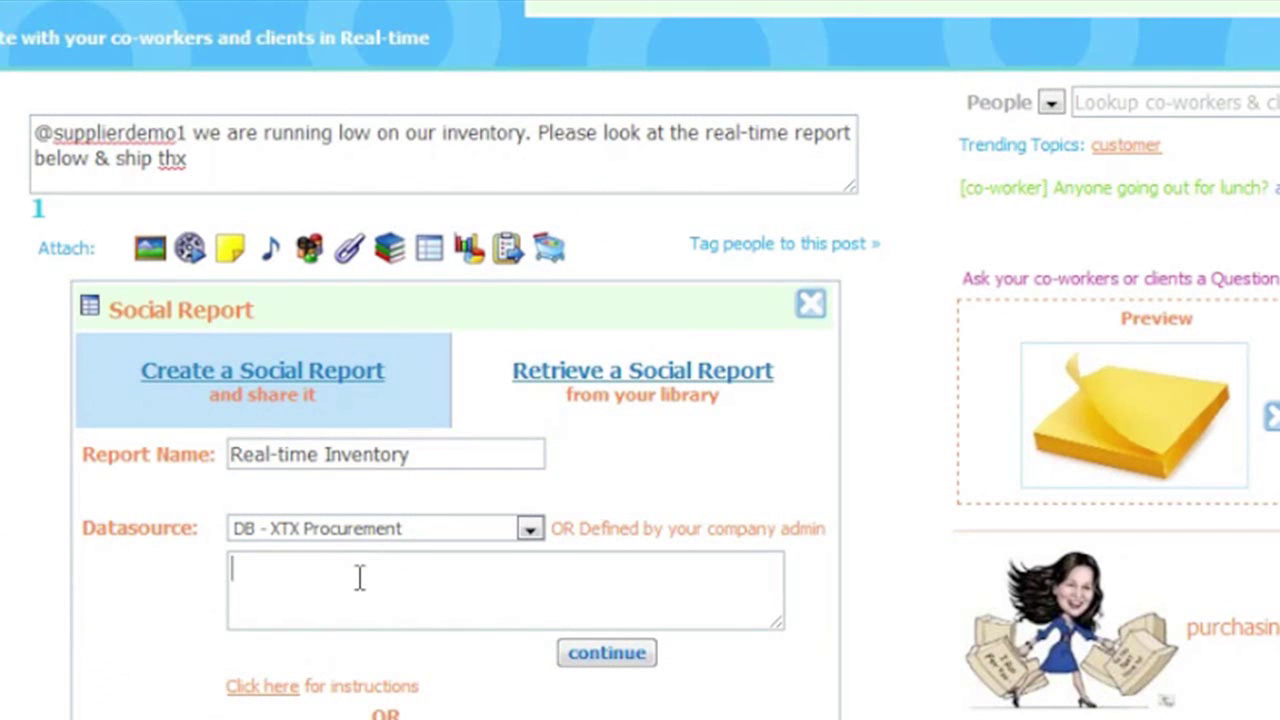
{"action": "type", "text": "select "}
{"action": "type", "text": "* fr"}
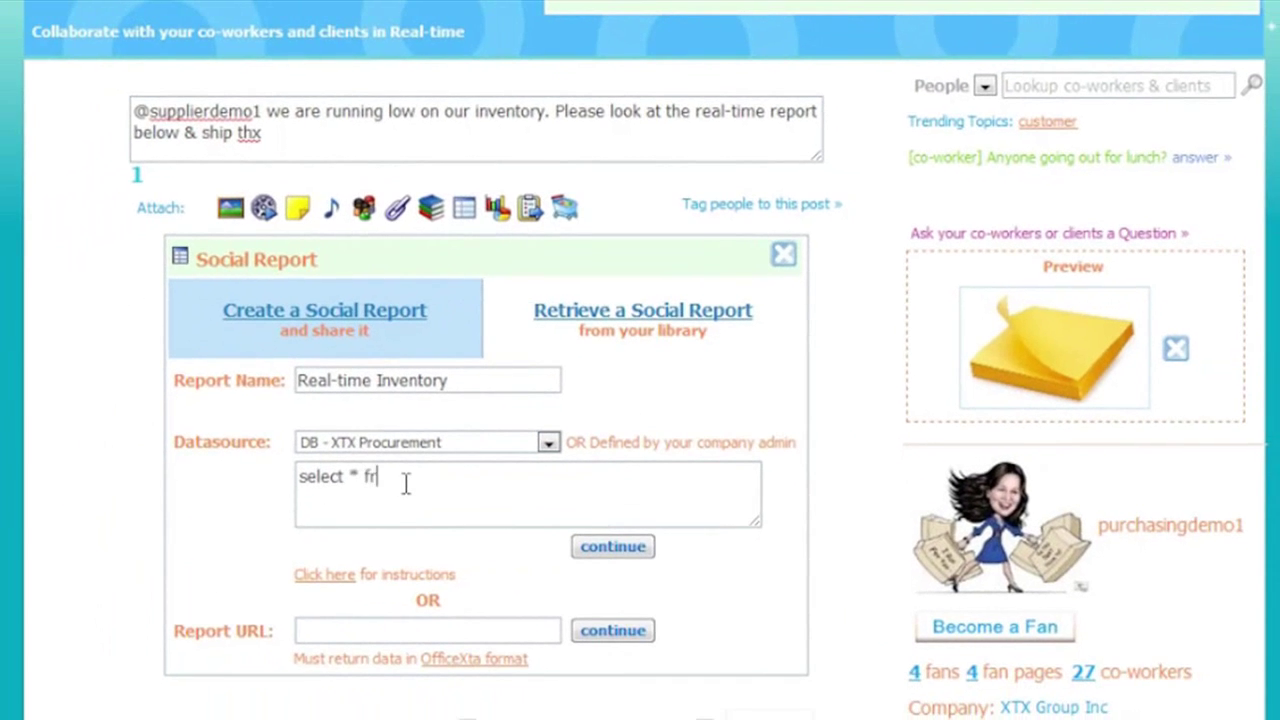
{"action": "type", "text": "om raw_materials"}
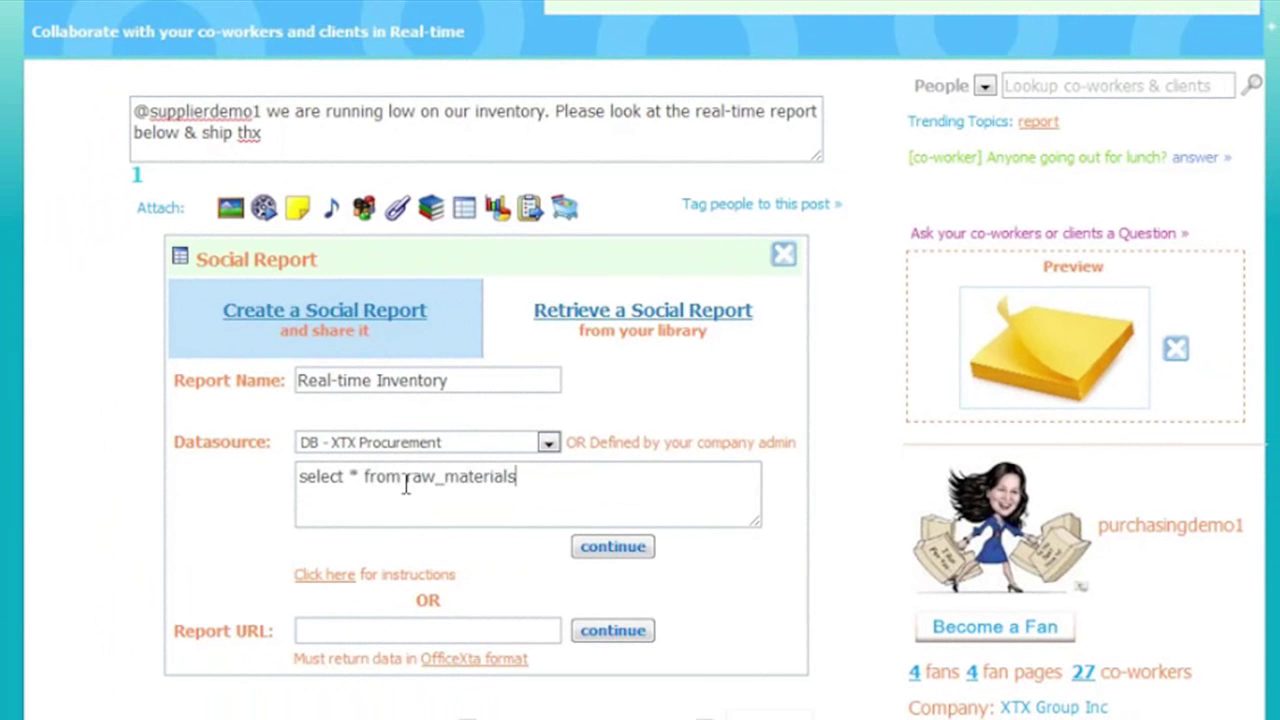
{"action": "left_click", "coordinate": [613, 546]}
{"action": "left_click", "coordinate": [535, 517]}
{"action": "left_click", "coordinate": [591, 580]}
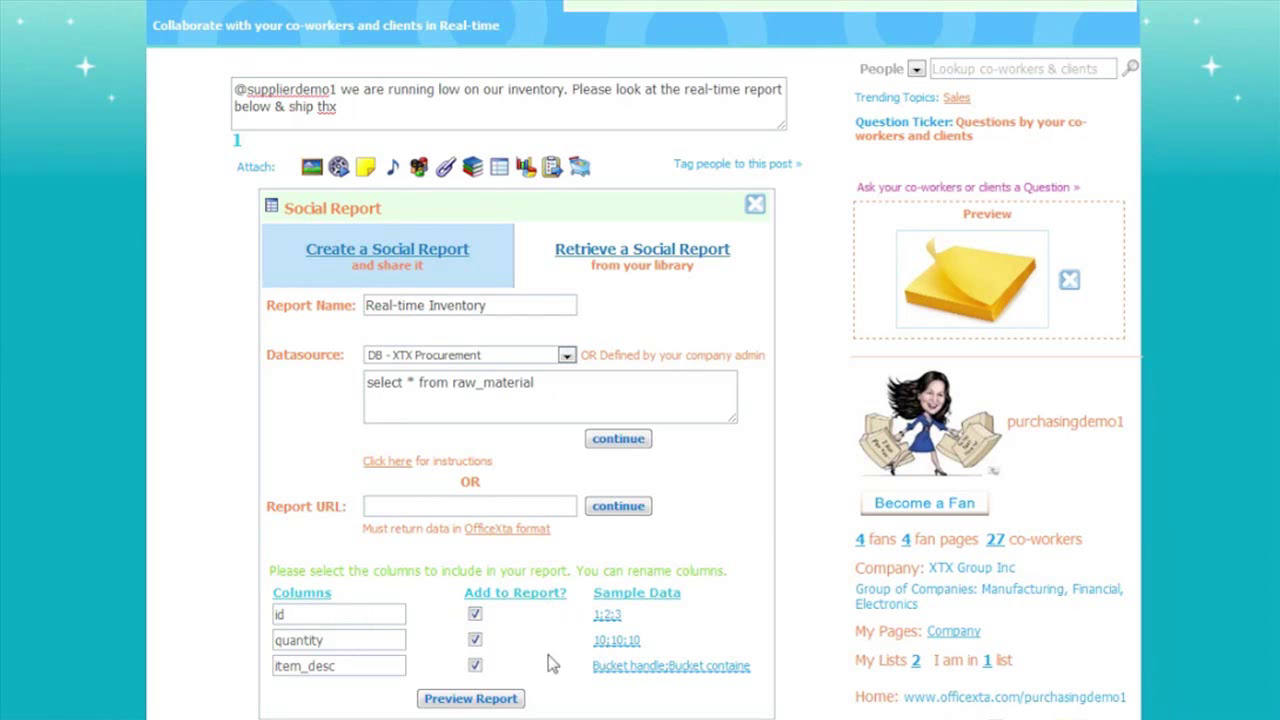
- Preview the Real-time Inventory report table and create it as a post attachment
{"action": "left_click", "coordinate": [488, 701]}
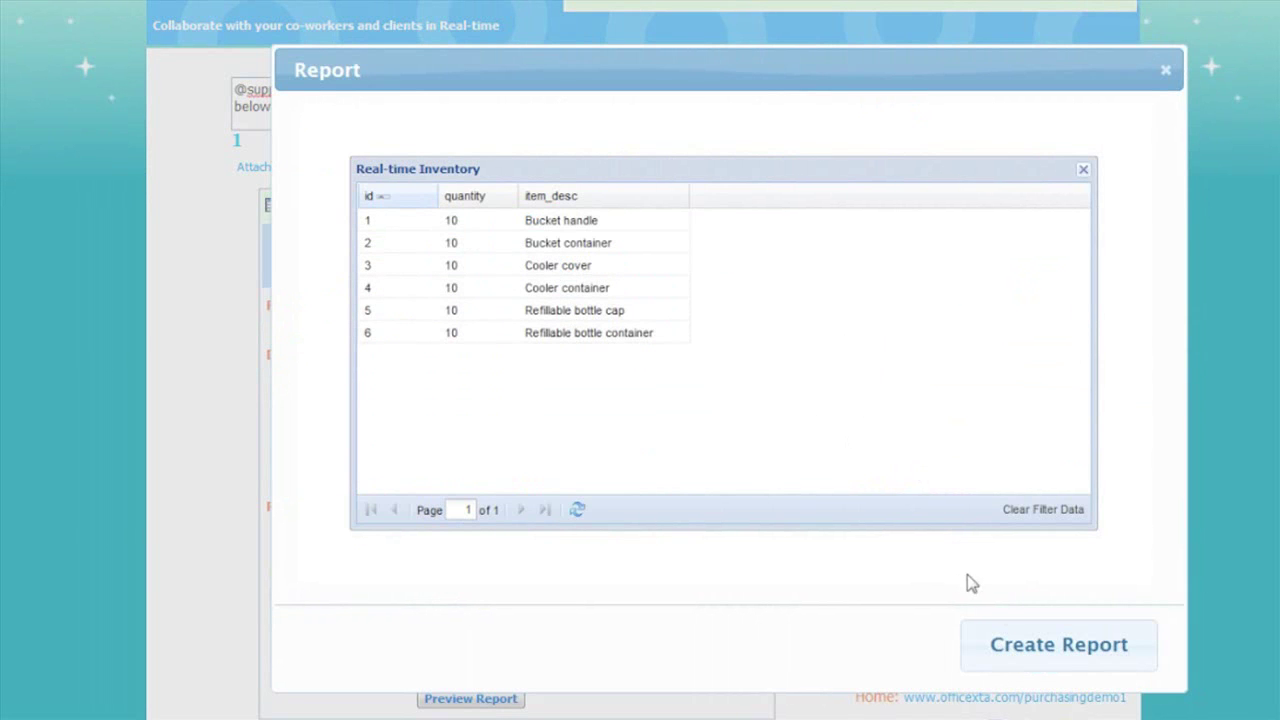
{"action": "left_click", "coordinate": [1015, 643]}
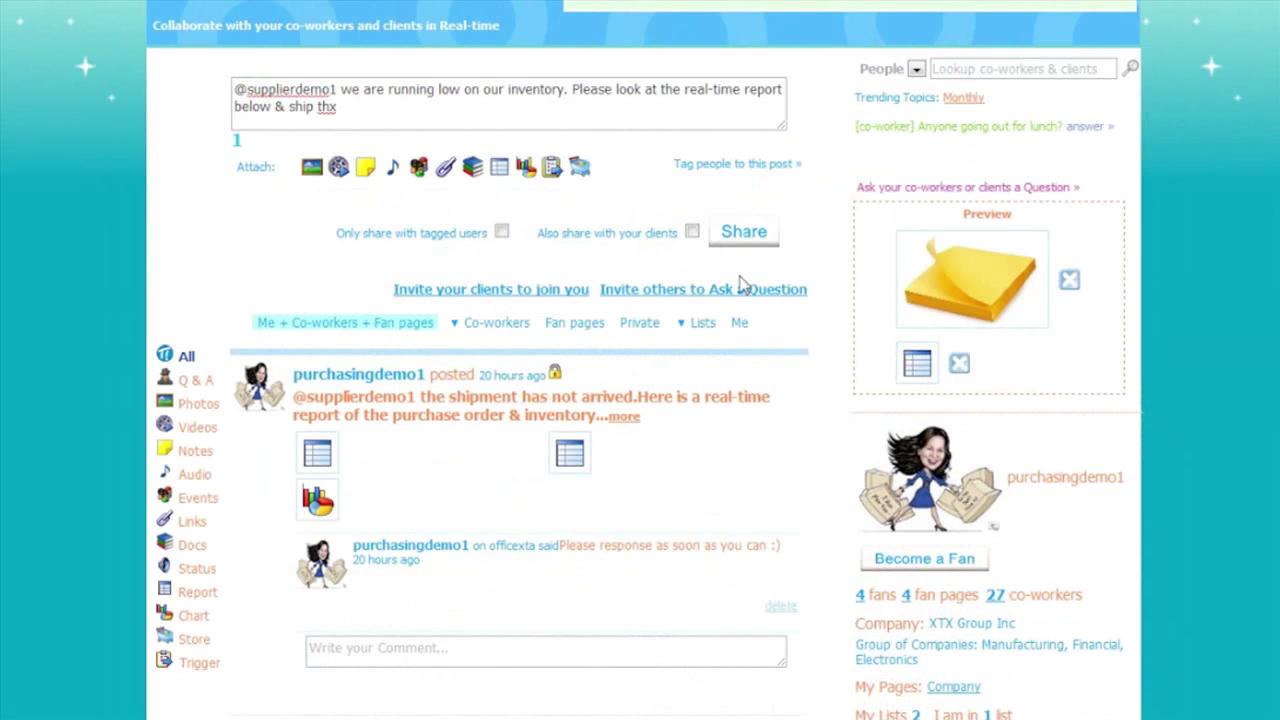
- Start a new social trigger named 'Low Inventory Trigger' with the custom trigger type
{"action": "left_click", "coordinate": [552, 168]}
{"action": "left_click", "coordinate": [456, 258]}
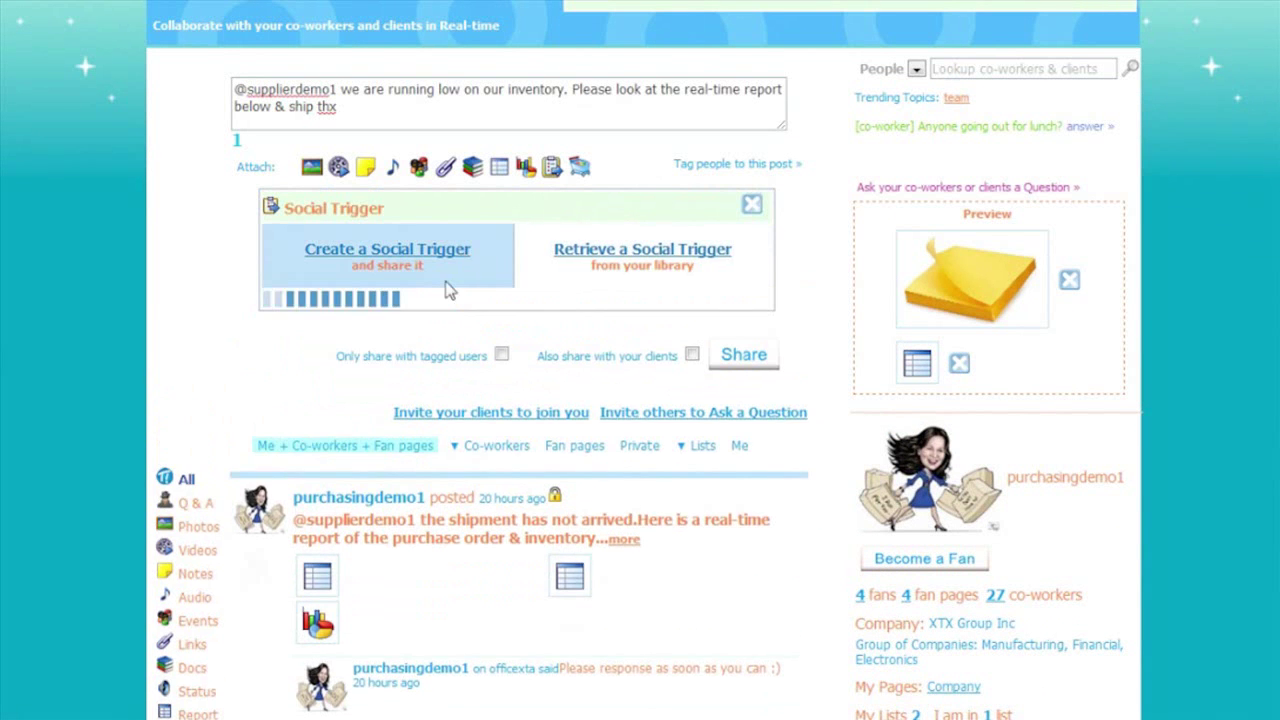
{"action": "left_click", "coordinate": [437, 310]}
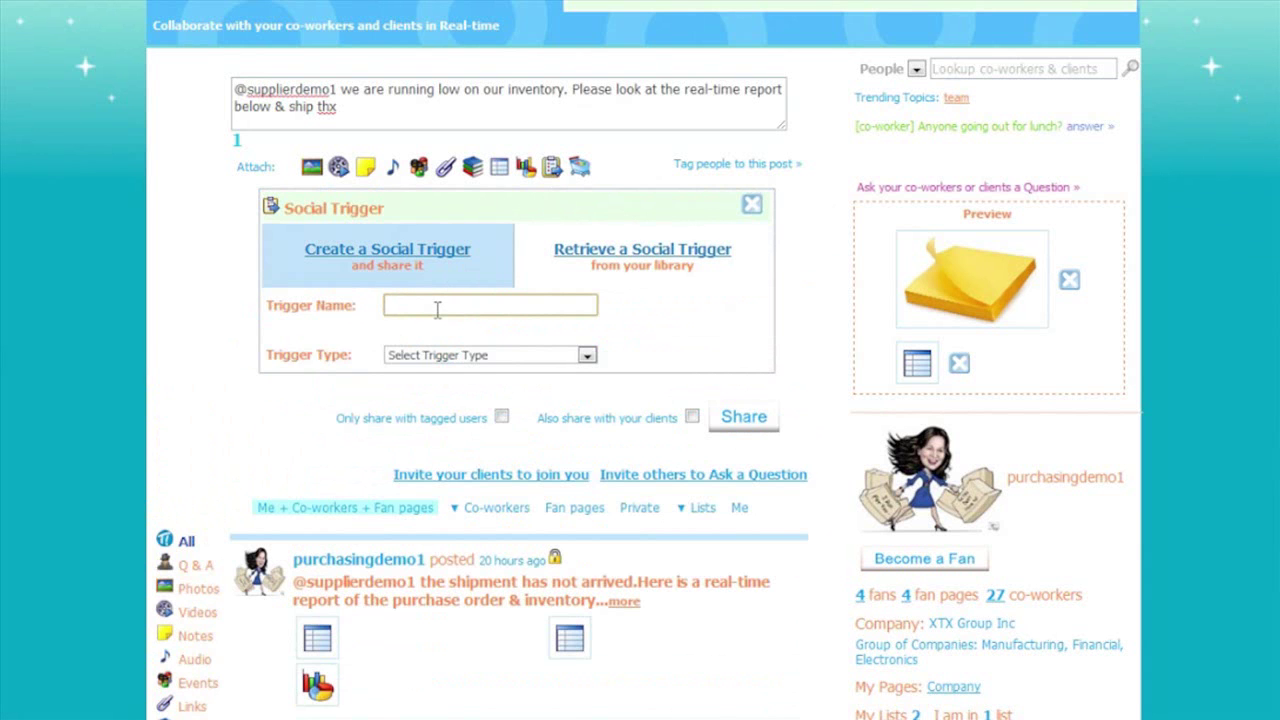
{"action": "type", "text": "Low Inven"}
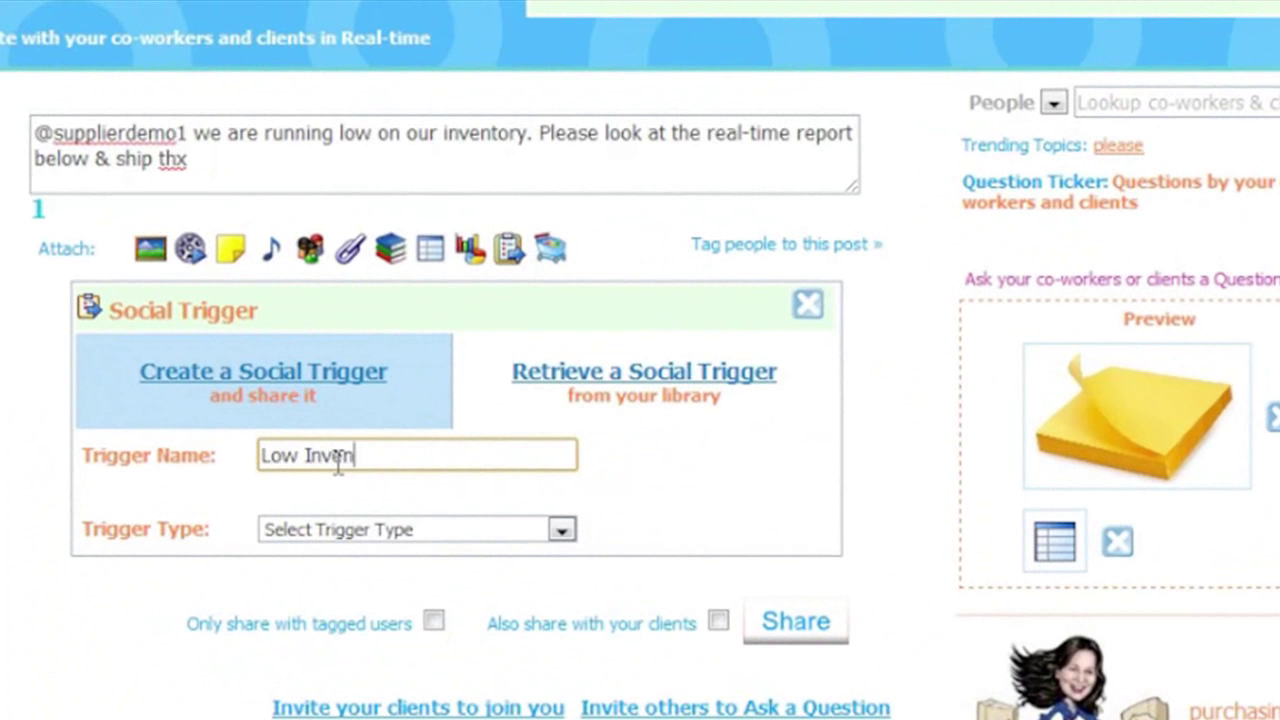
{"action": "type", "text": "tory Trigger"}
{"action": "left_click", "coordinate": [425, 526]}
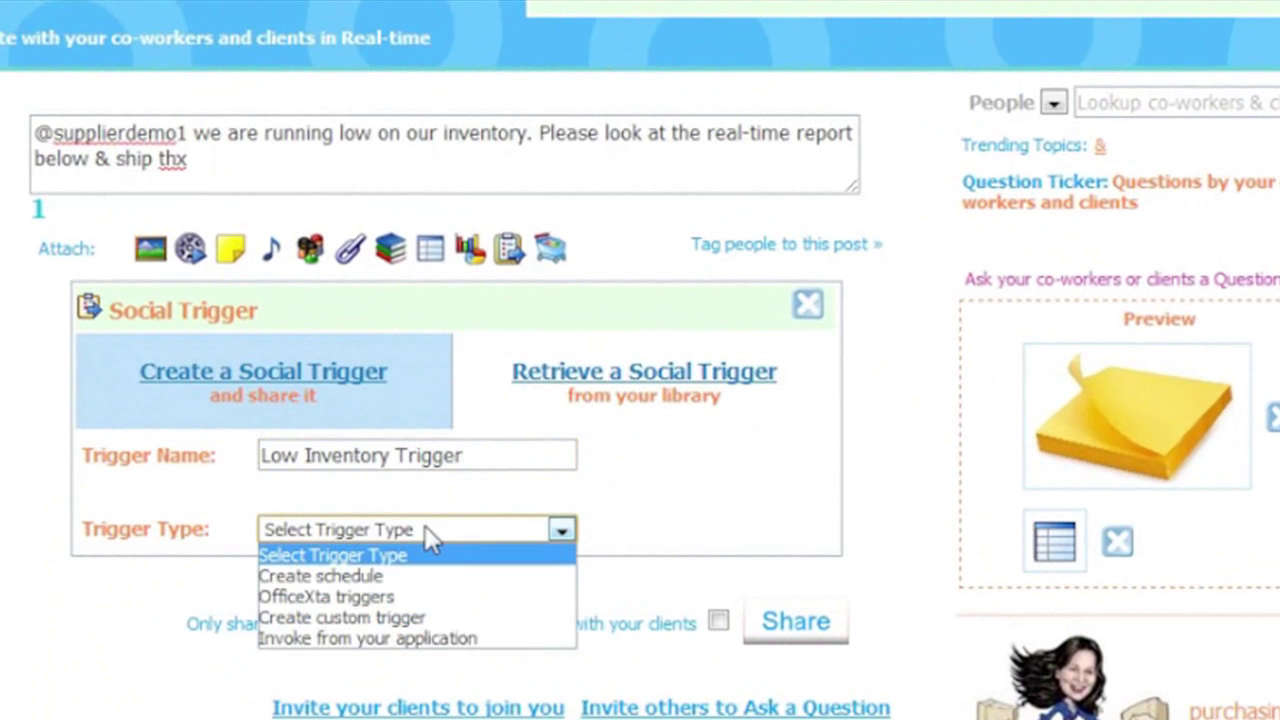
{"action": "left_click", "coordinate": [413, 620]}
- Use DB - XTX Procurement with query raw_material where quantity < 10, test it, and attach it
{"action": "left_click", "coordinate": [414, 648]}
{"action": "left_click", "coordinate": [414, 686]}
{"action": "left_click", "coordinate": [414, 680]}
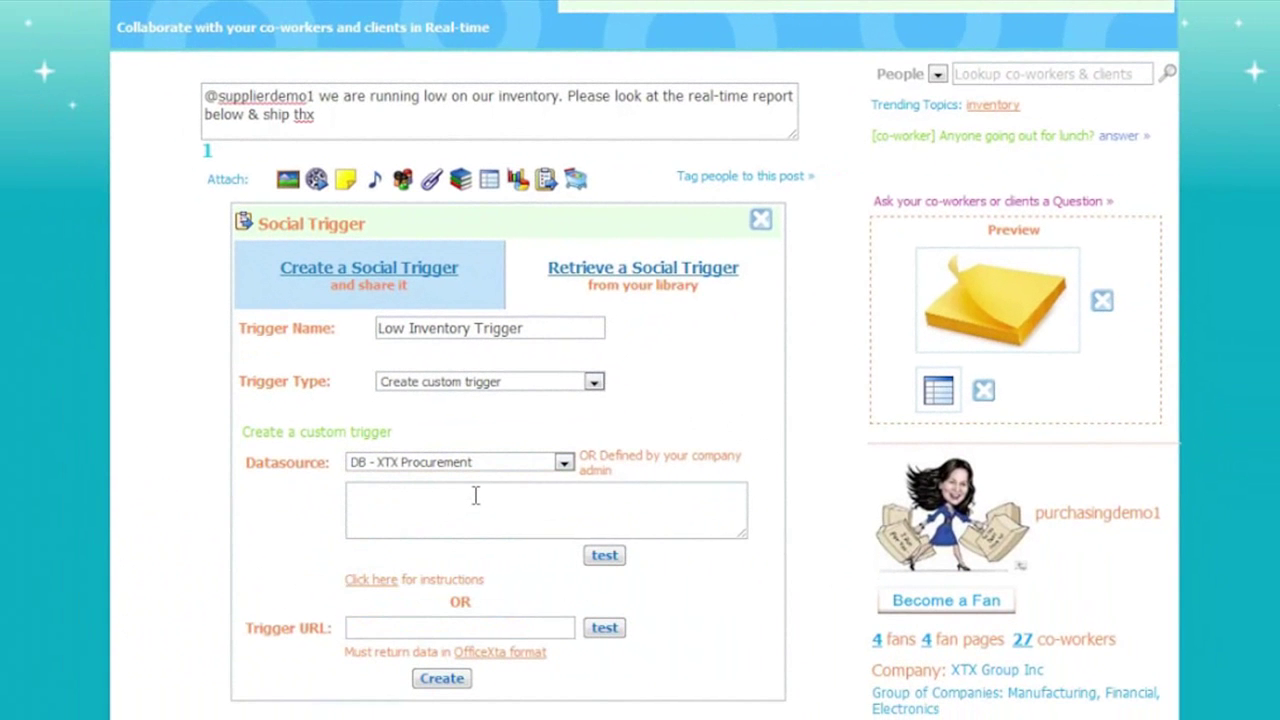
{"action": "type", "text": "select * from raw_material where quantity < 10"}
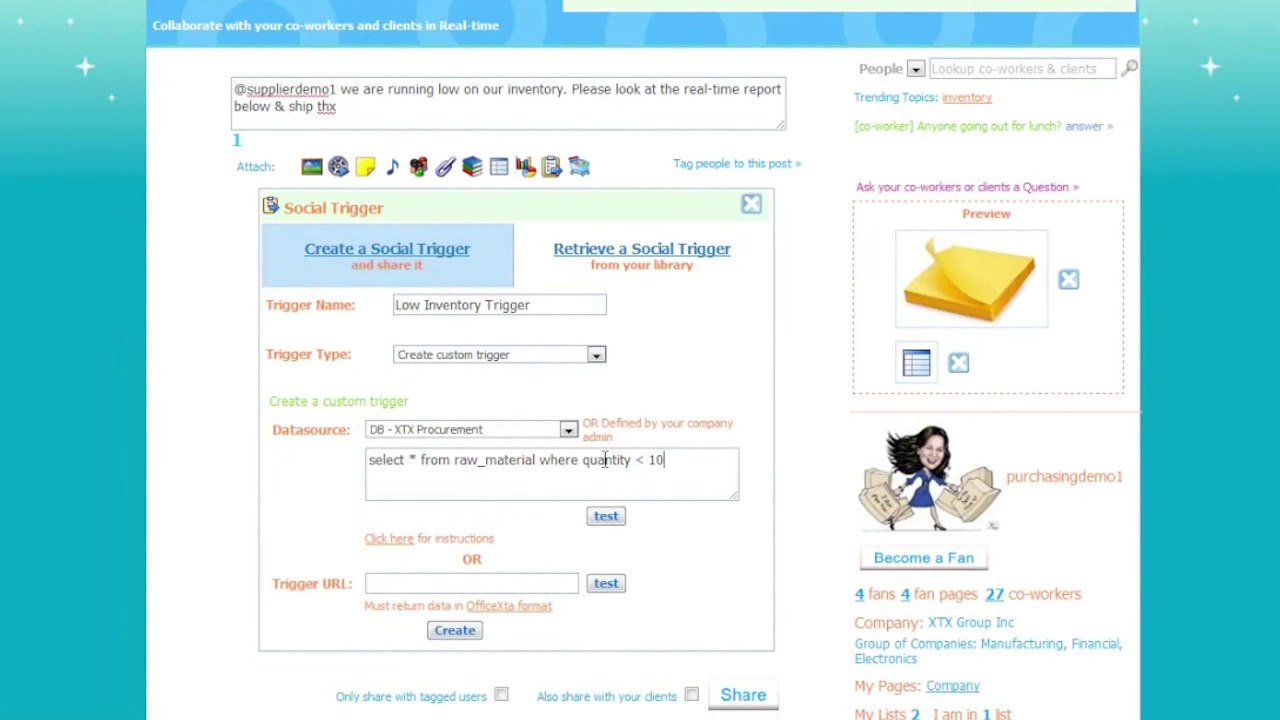
{"action": "left_click_drag", "start_coordinate": [584, 459], "coordinate": [662, 447]}
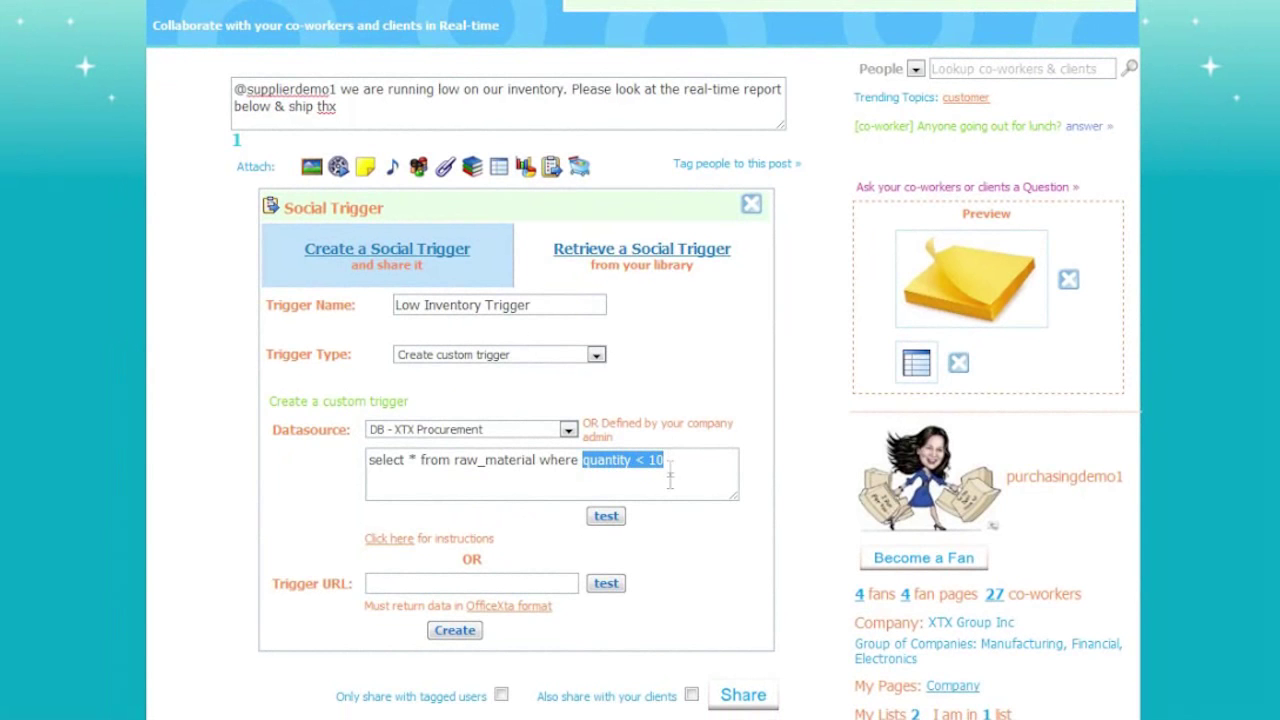
{"action": "left_click", "coordinate": [671, 470]}
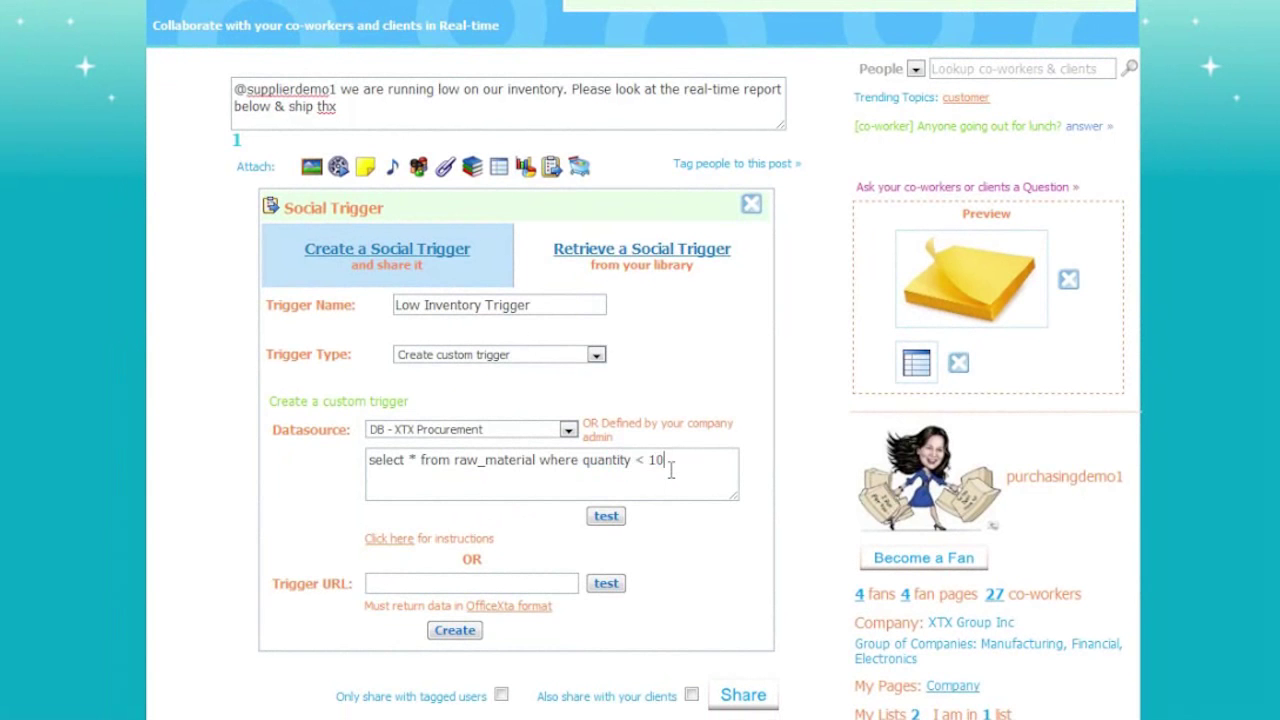
{"action": "left_click", "coordinate": [604, 516]}
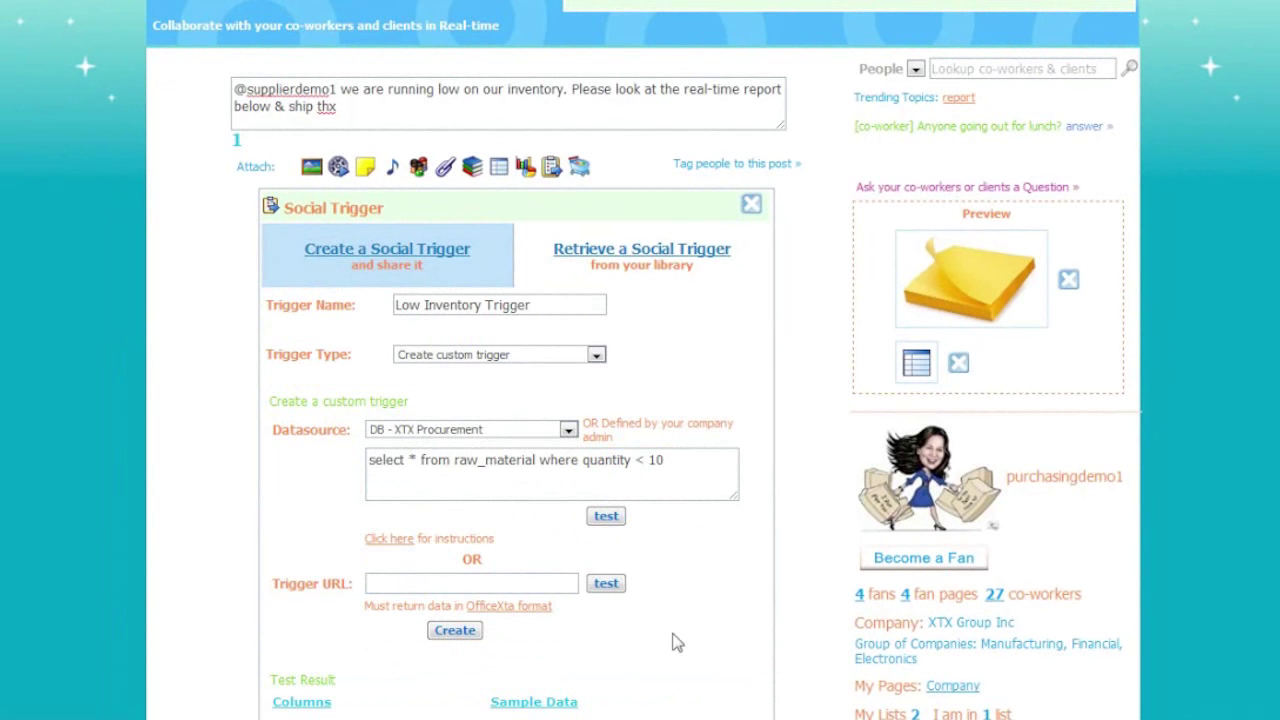
{"action": "scroll", "coordinate": [672, 642], "scroll_direction": "down", "scroll_amount": 2}
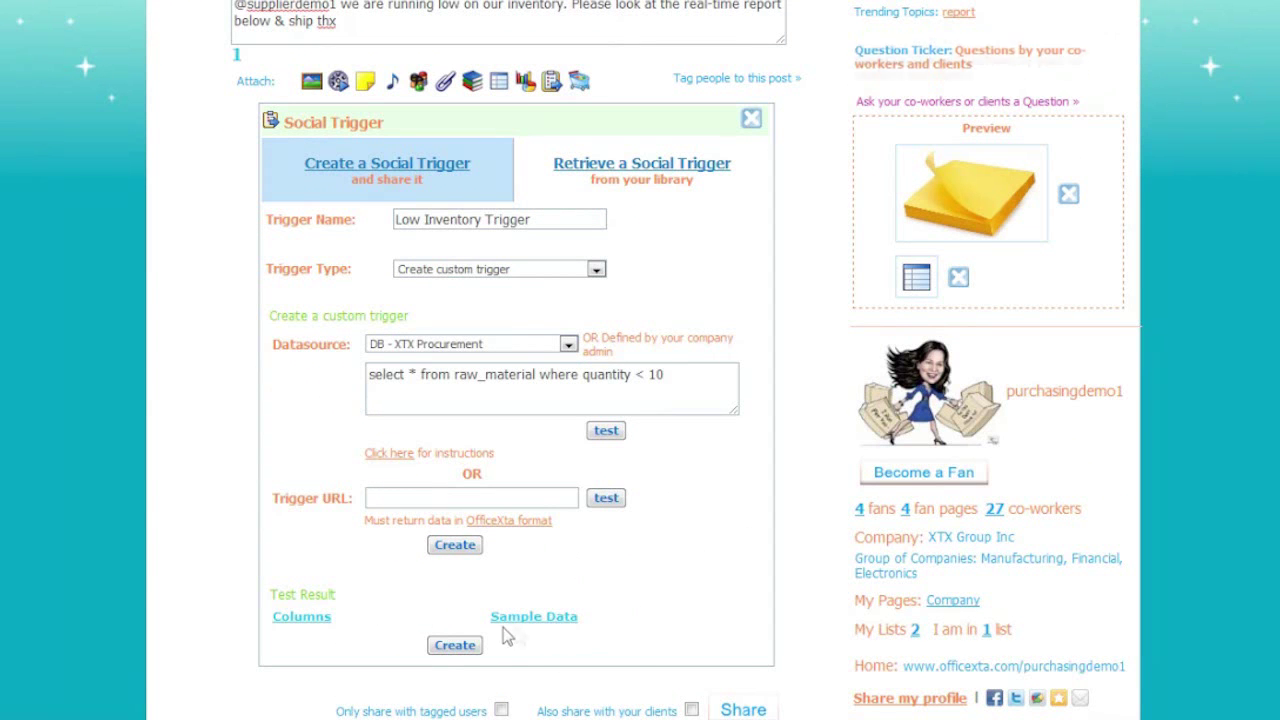
{"action": "left_click", "coordinate": [463, 645]}
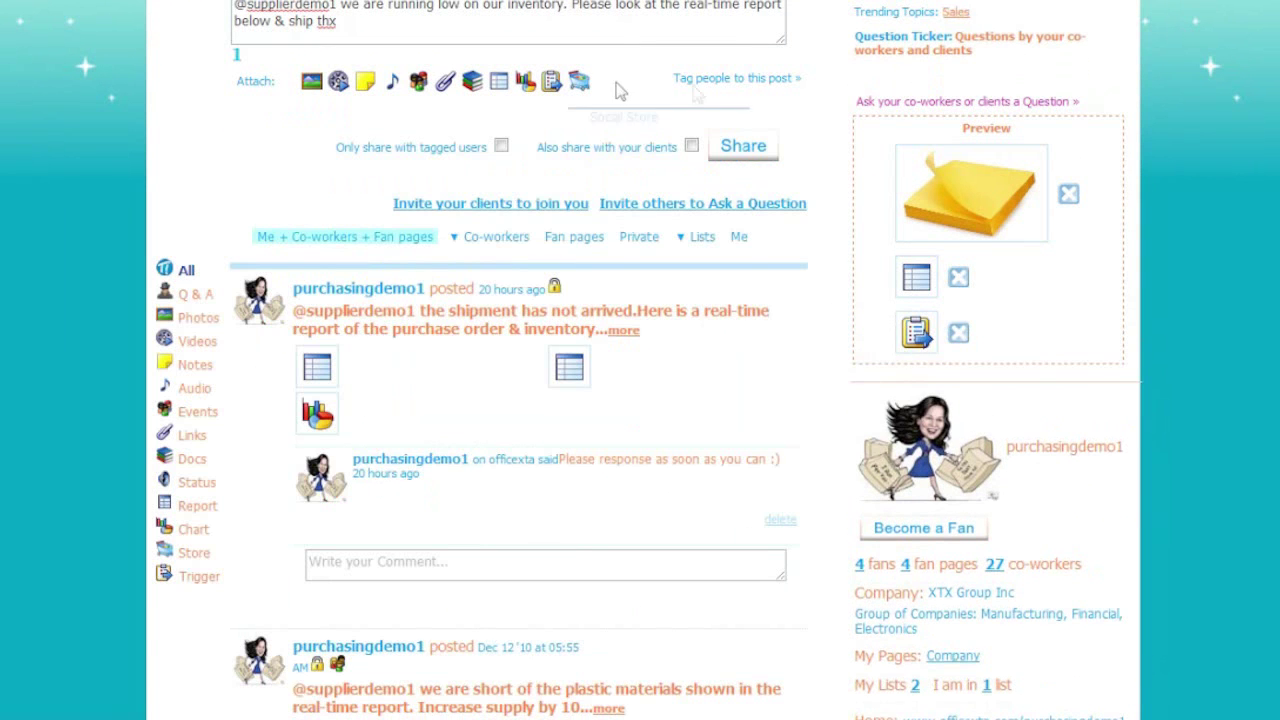
- Tag Sales Manager1, Purchasing2 and the supplier CEO's e-mail contact on the inventory post
{"action": "left_click", "coordinate": [714, 80]}
{"action": "left_click", "coordinate": [483, 235]}
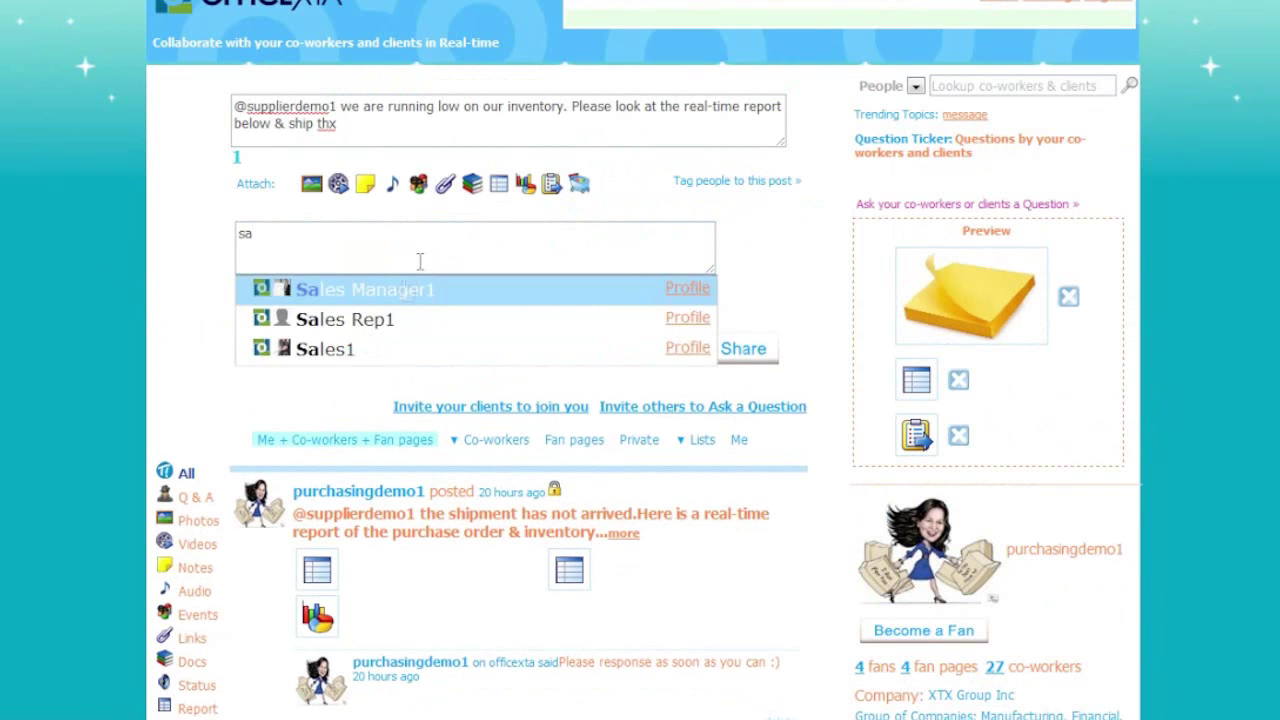
{"action": "left_click", "coordinate": [394, 291]}
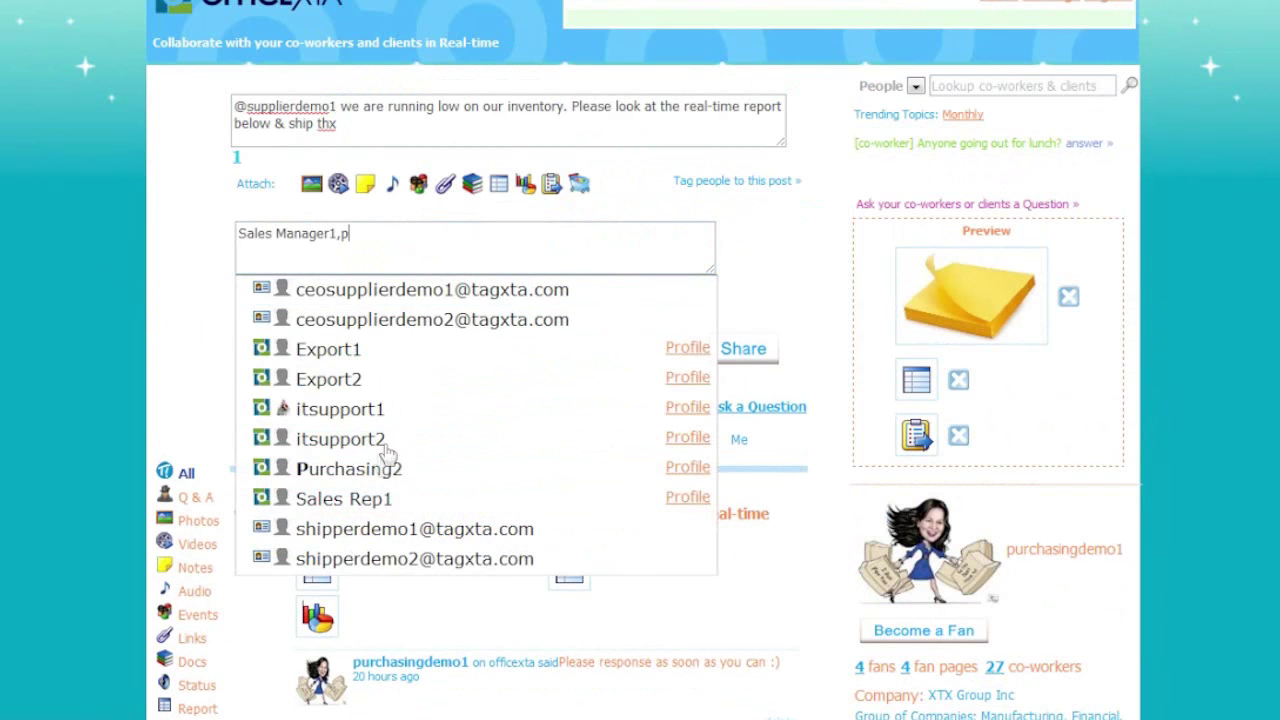
{"action": "left_click", "coordinate": [372, 470]}
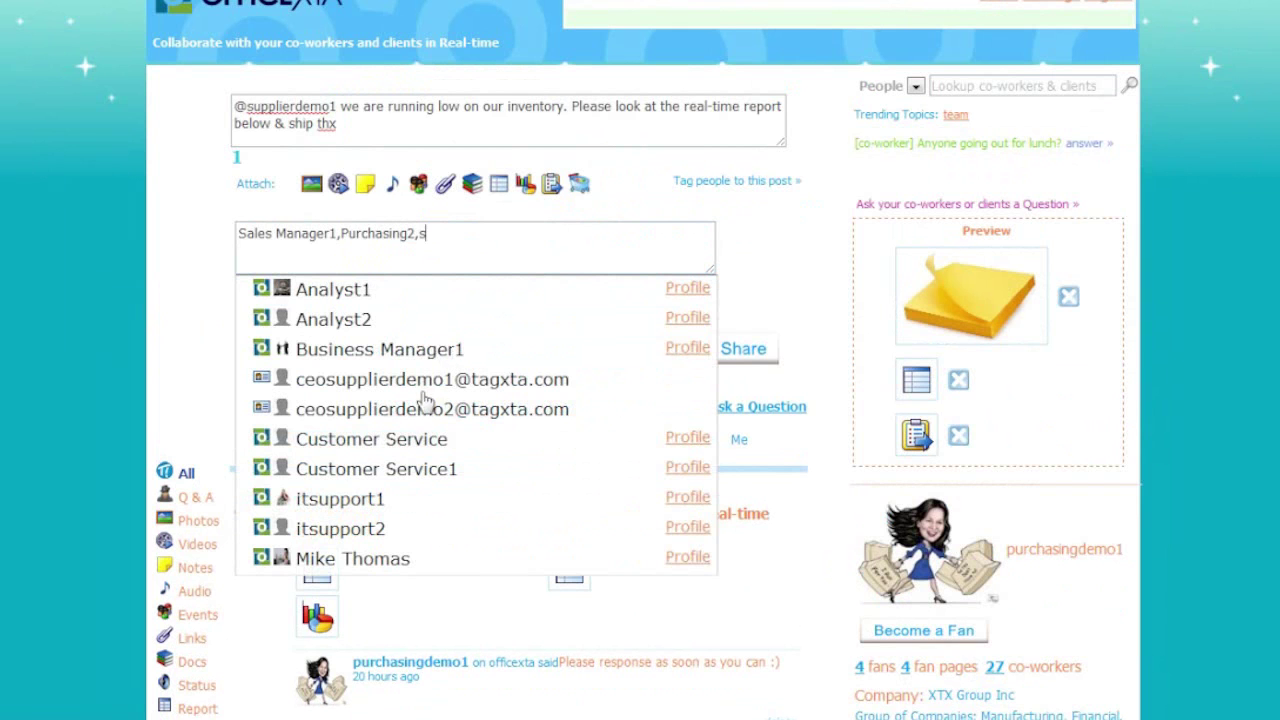
{"action": "left_click", "coordinate": [440, 385]}
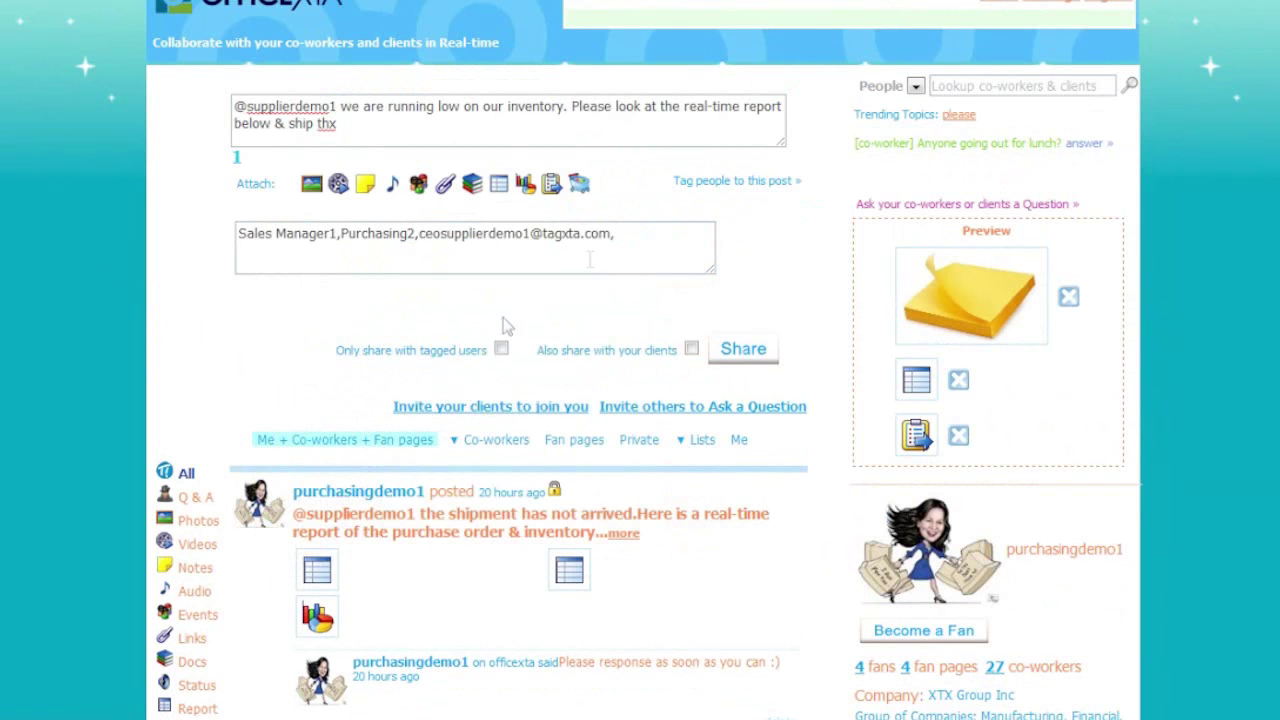
- Share the tagged post and review its inventory grid and Social Trigger details
{"action": "left_click", "coordinate": [743, 352]}
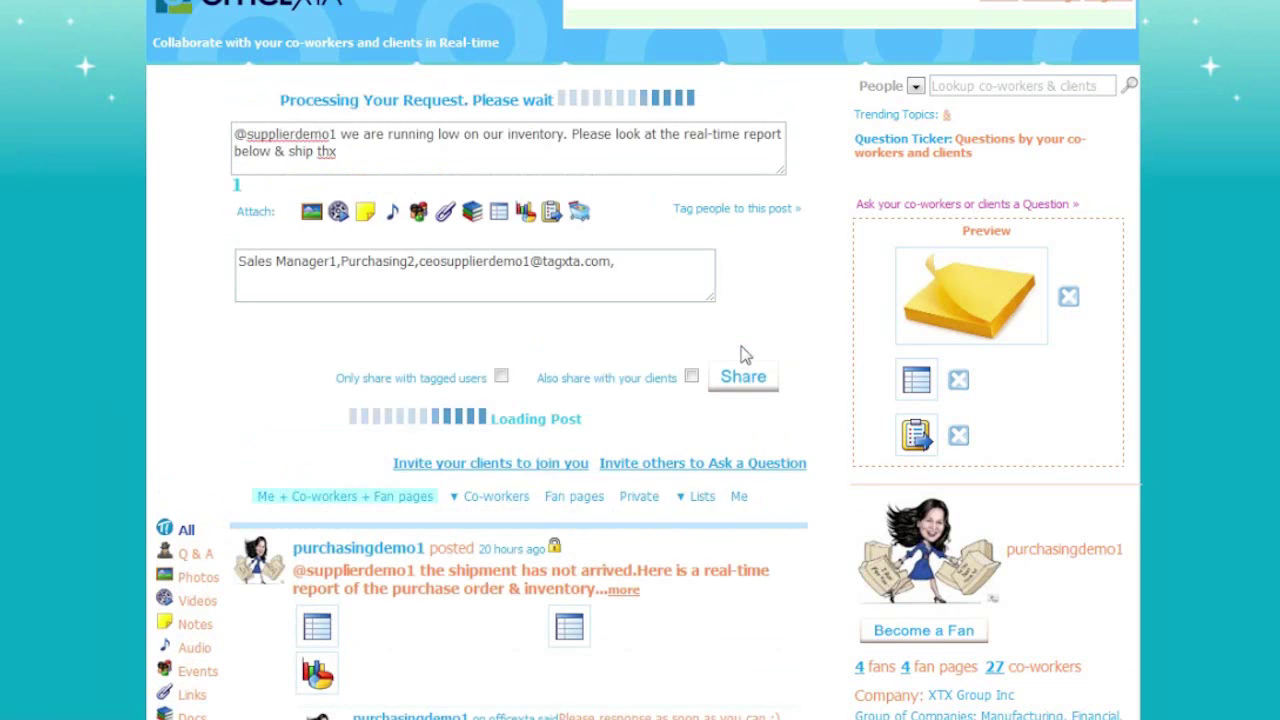
{"action": "left_click", "coordinate": [420, 375]}
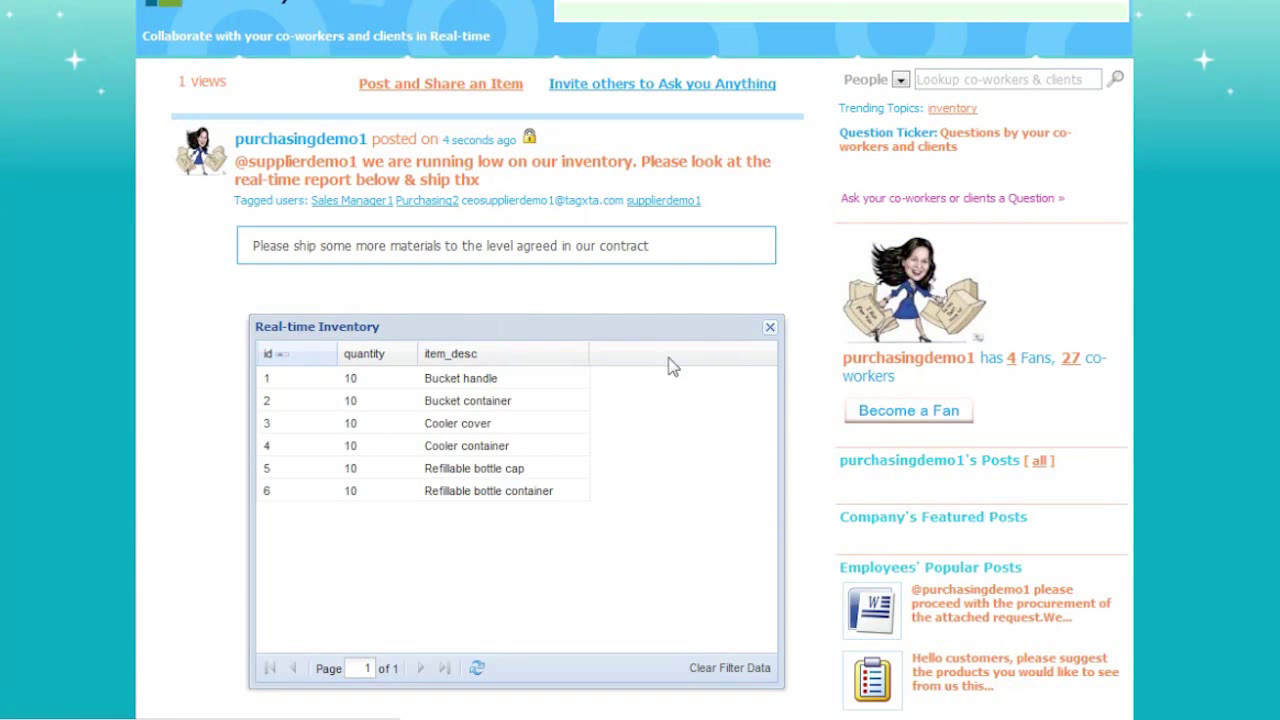
{"action": "scroll", "coordinate": [810, 440], "scroll_direction": "down", "scroll_amount": 3}
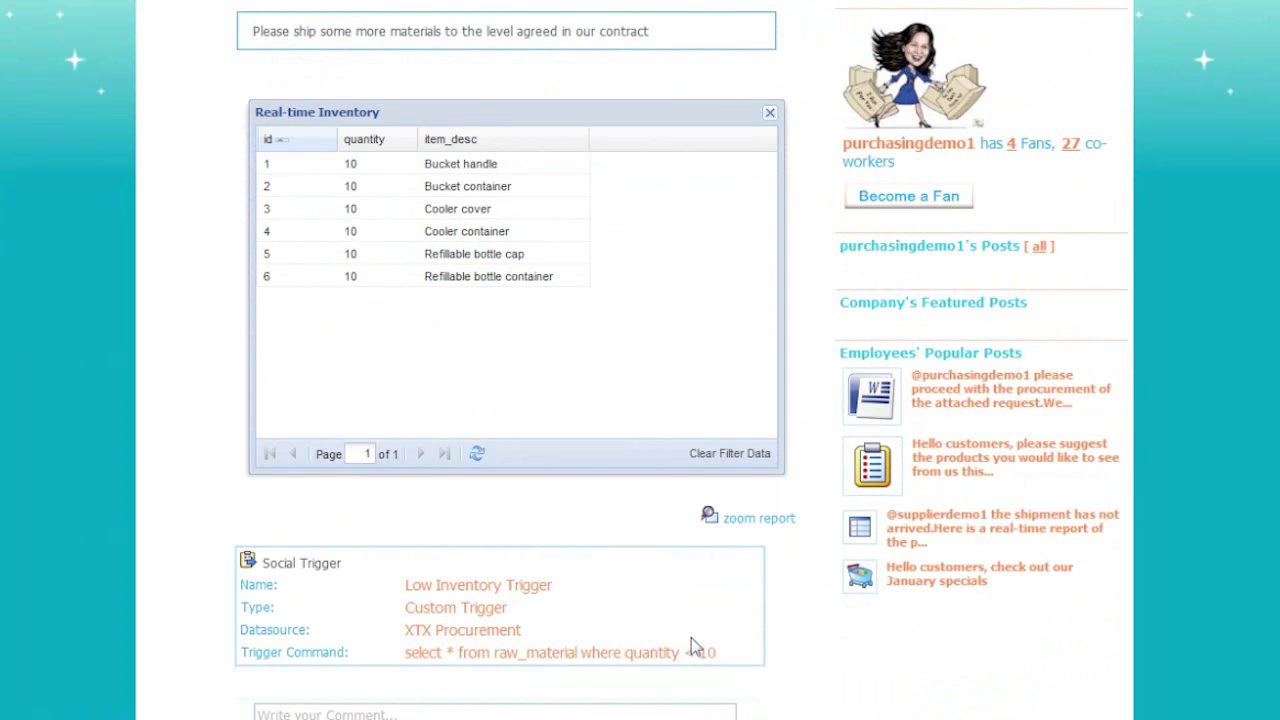
{"action": "scroll", "coordinate": [691, 637], "scroll_direction": "up", "scroll_amount": 4}
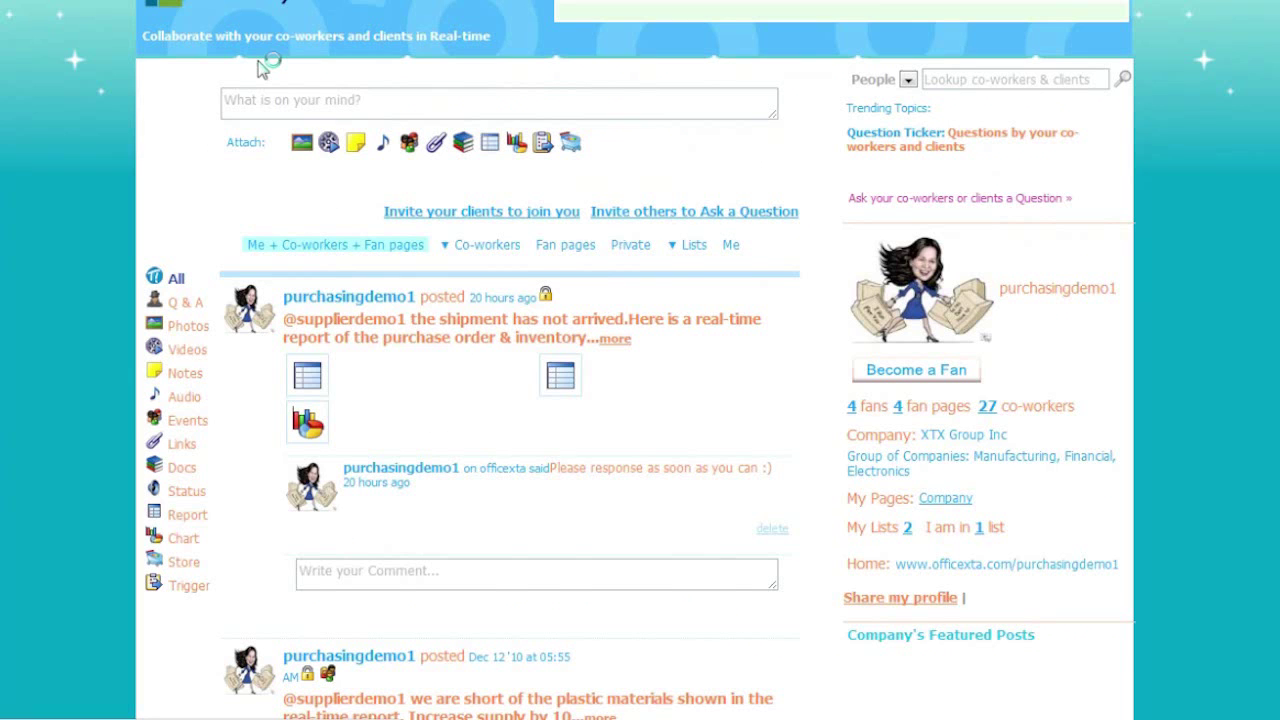
- Filter the feed to Trigger posts and toggle the Social Trigger panel open and closed
{"action": "left_click", "coordinate": [193, 586]}
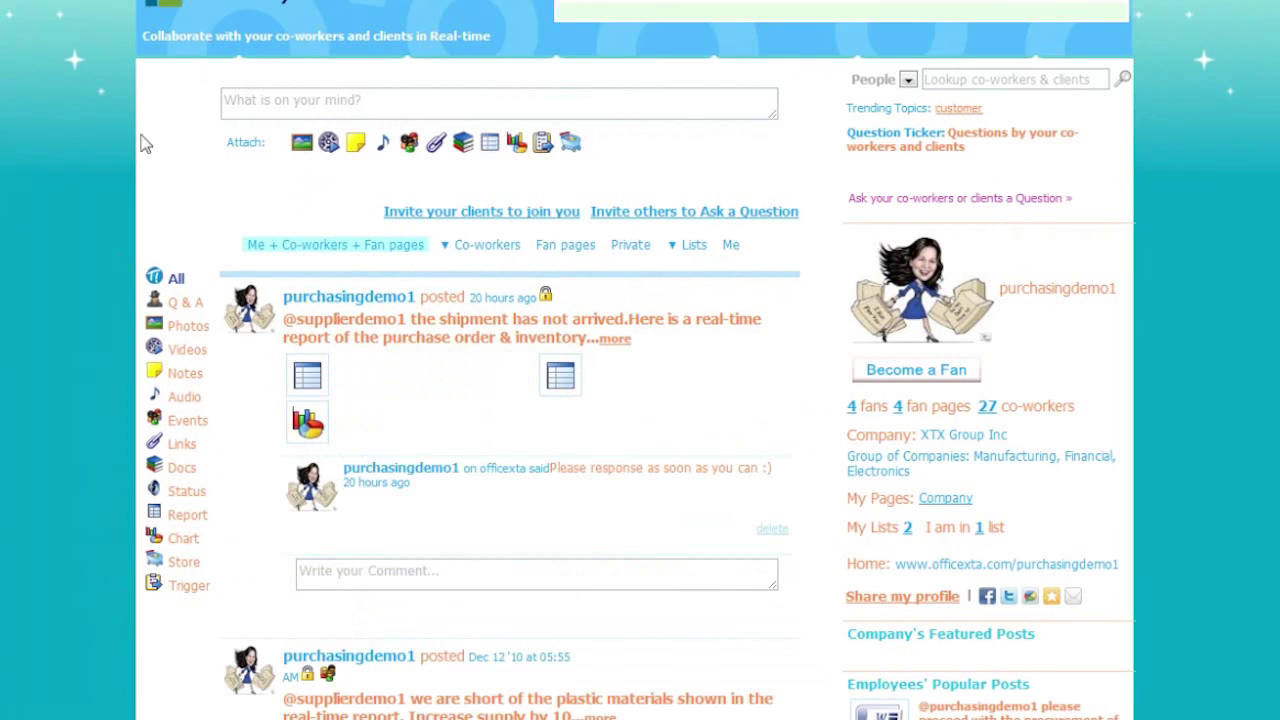
{"action": "left_click", "coordinate": [543, 144]}
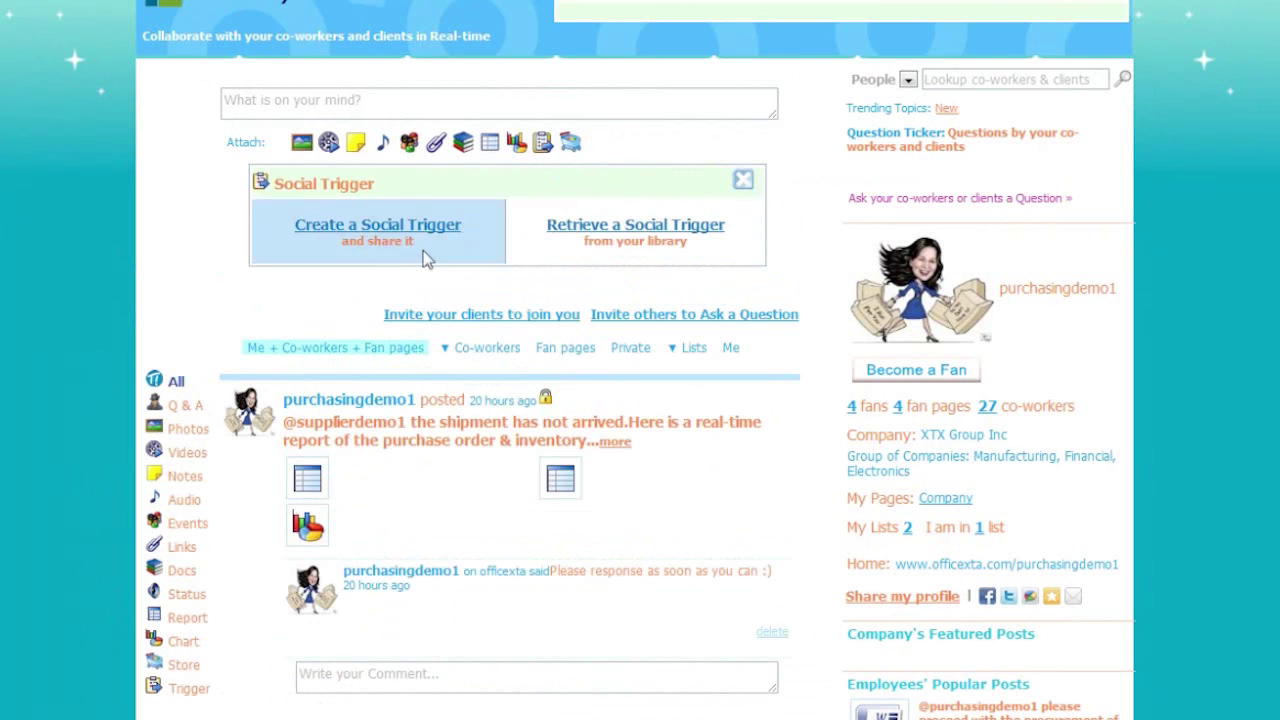
{"action": "left_click", "coordinate": [543, 144]}
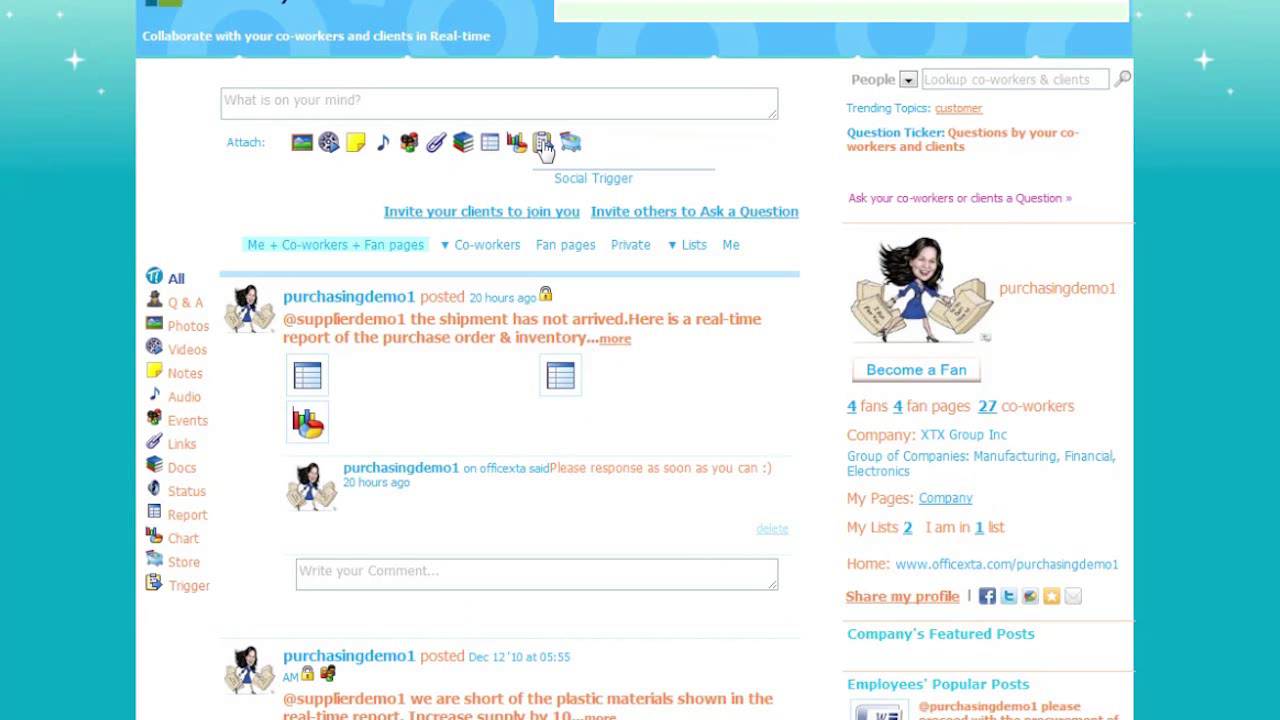
{"action": "left_click", "coordinate": [543, 146]}
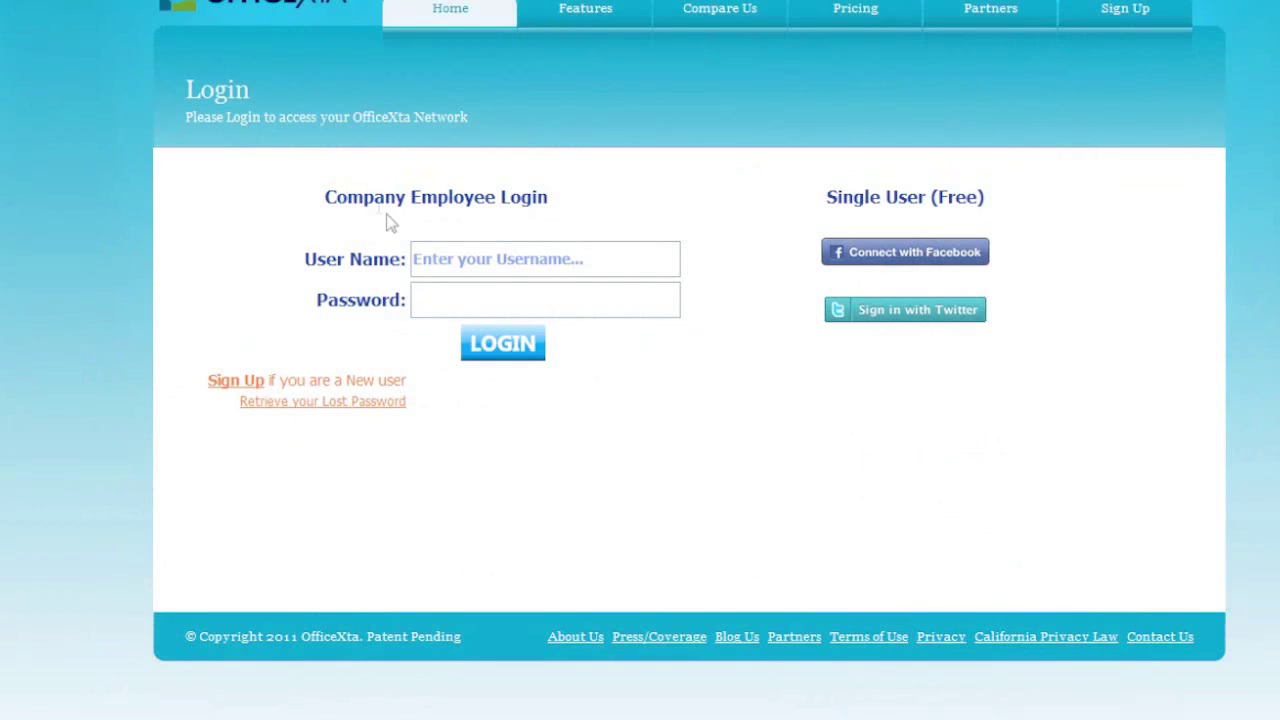
- Sign in with the IT support user name and password, then type 'SERVER IS DOWN!!'
{"action": "left_click", "coordinate": [425, 257]}
{"action": "type", "text": "itsupportdemo1"}
{"action": "key", "text": "Tab"}
{"action": "type", "text": "********"}
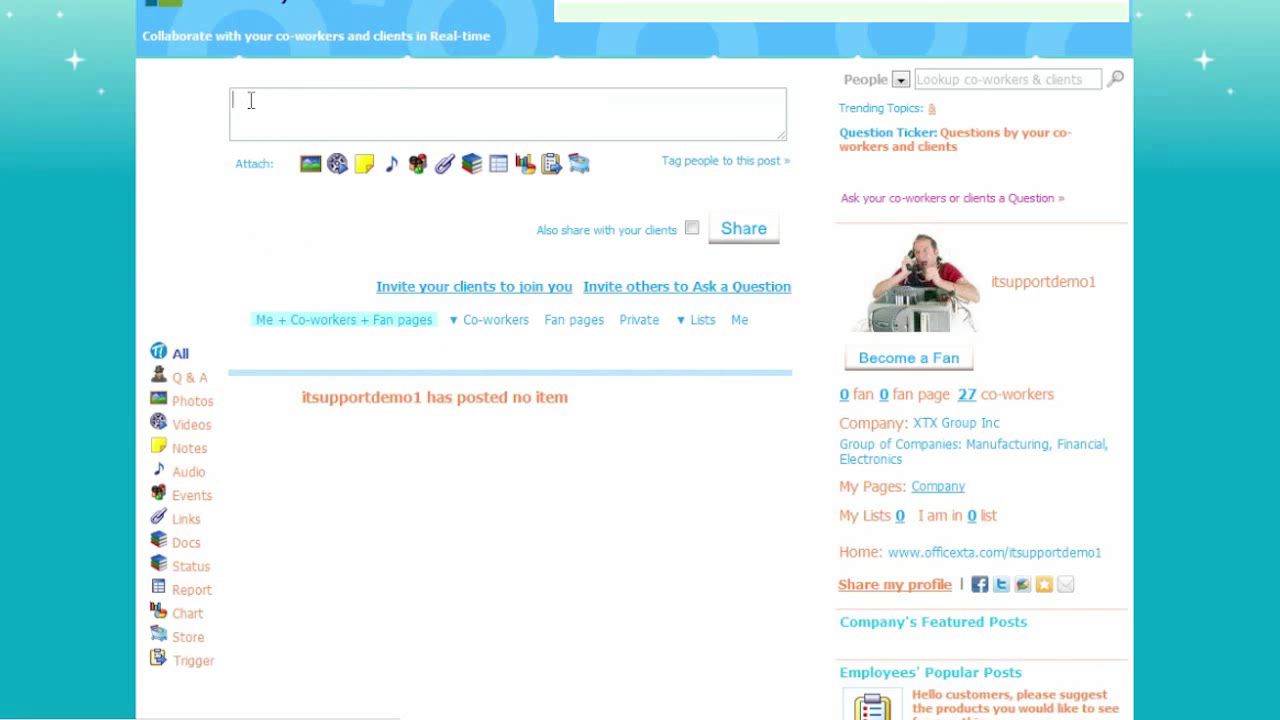
{"action": "type", "text": "SERVER"}
{"action": "type", "text": " IS DOWN!!"}
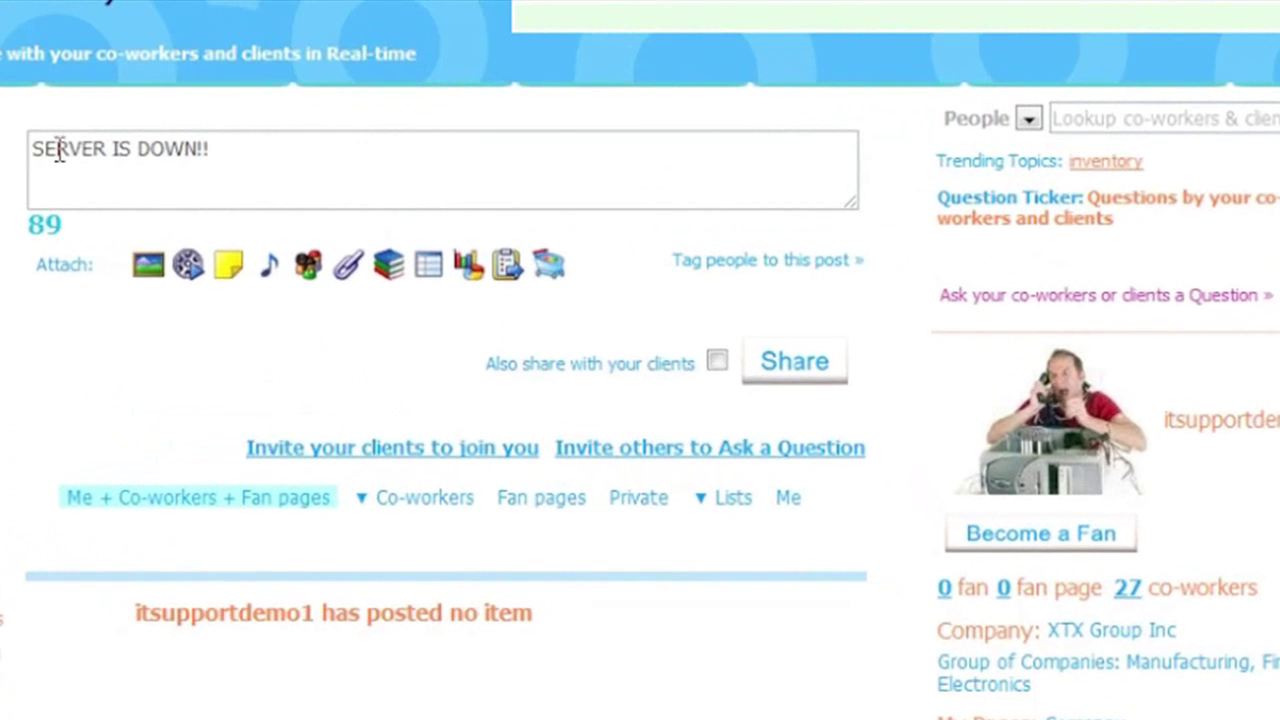
- Start a social trigger named 'Server Is DOWN Trigger' of type 'Invoke from your application'
{"action": "left_click", "coordinate": [506, 266]}
{"action": "left_click", "coordinate": [286, 393]}
{"action": "left_click", "coordinate": [392, 474]}
{"action": "type", "text": "Server Is DOWN Trigger"}
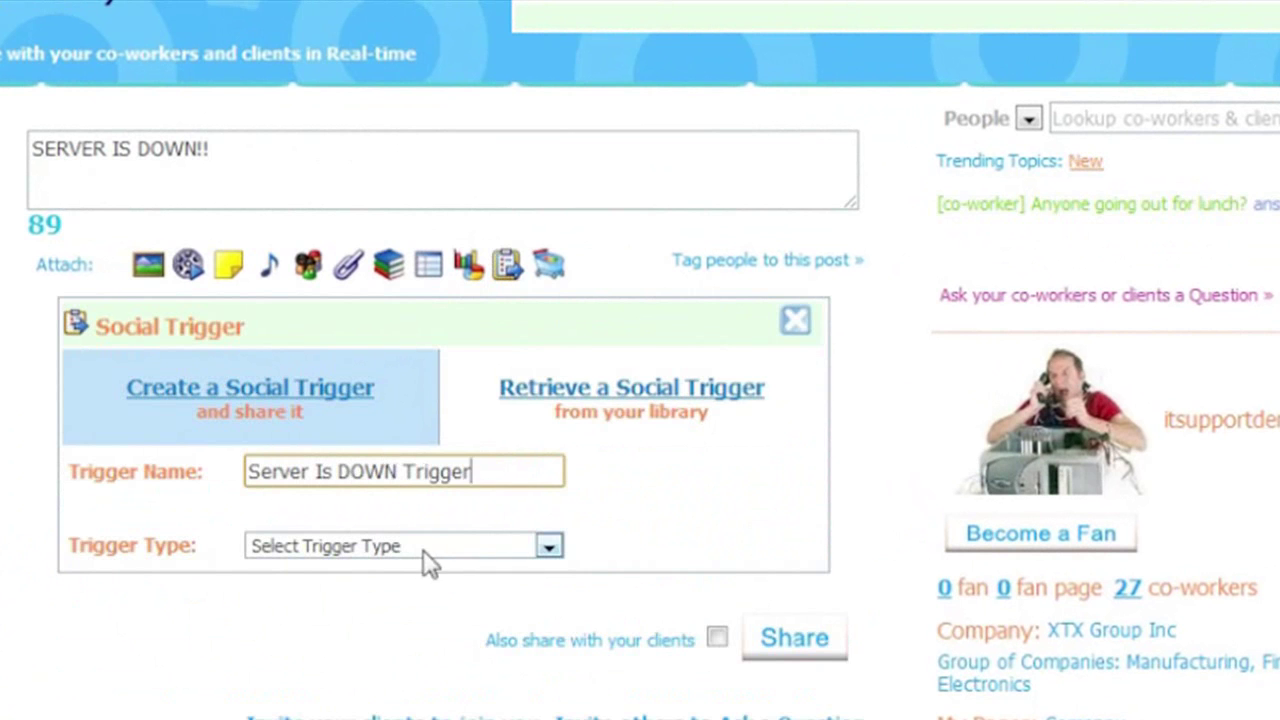
{"action": "left_click", "coordinate": [434, 551]}
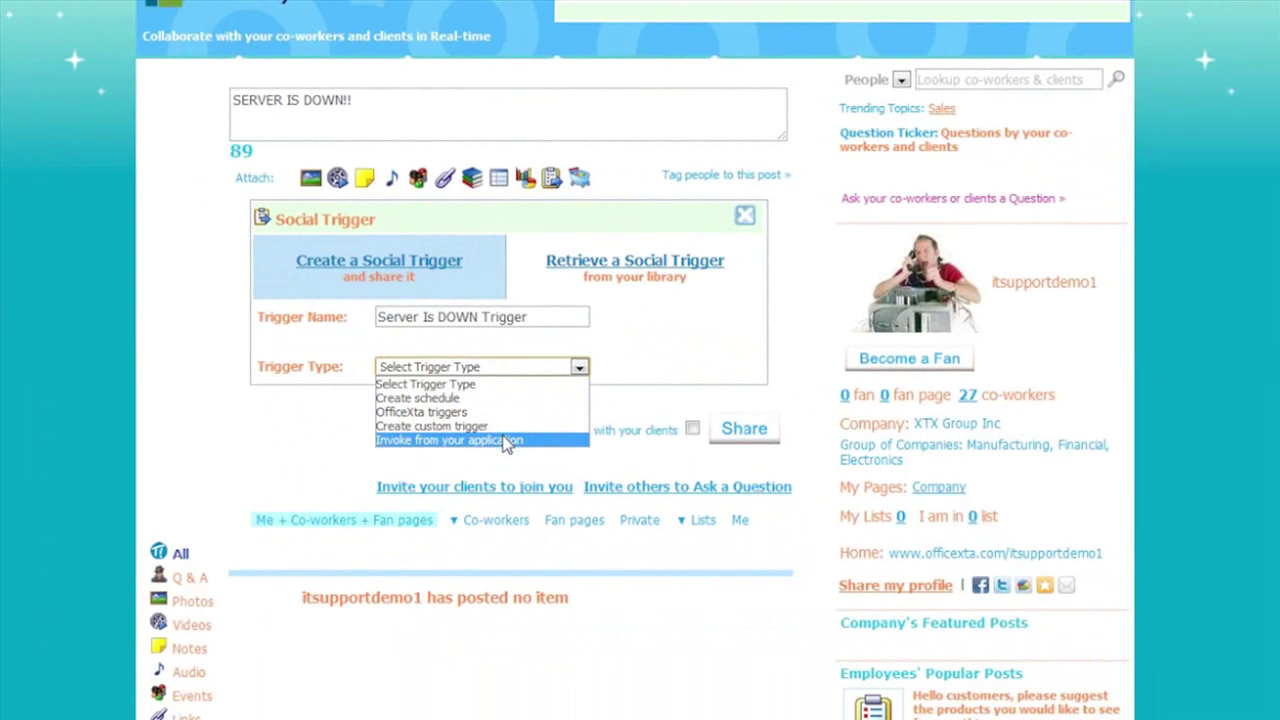
{"action": "left_click", "coordinate": [505, 441]}
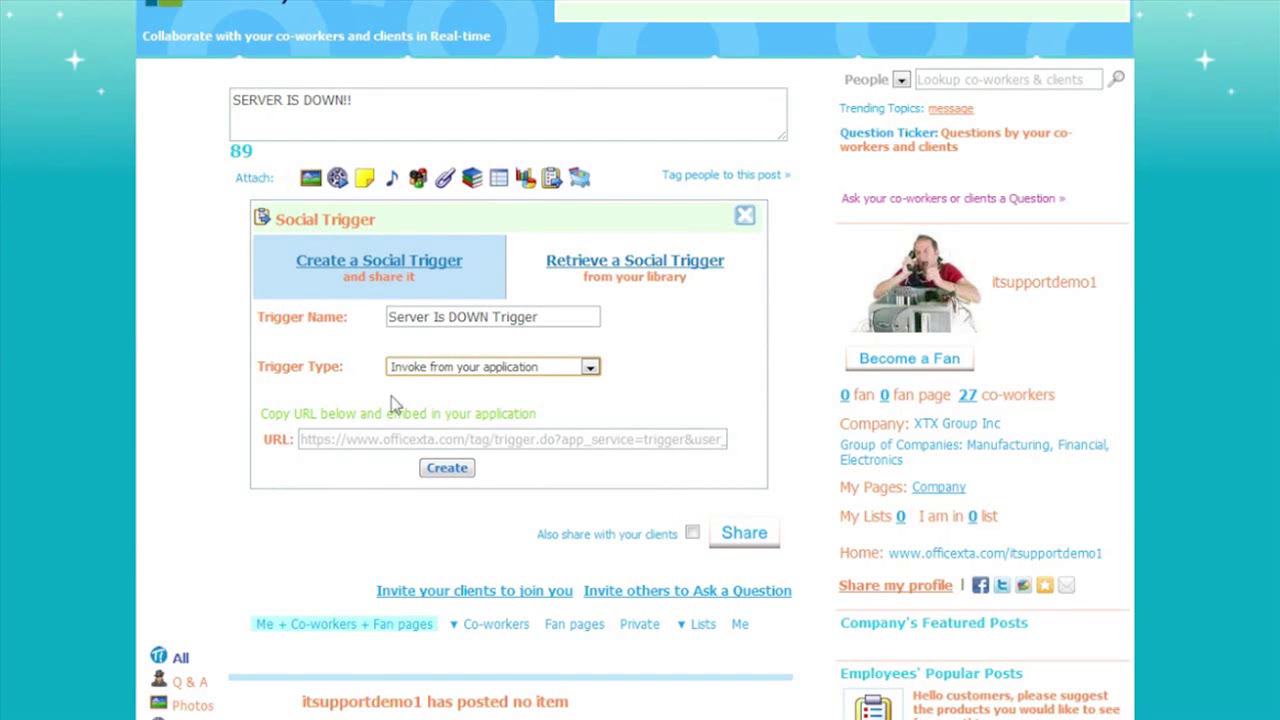
- Copy the trigger's URL and create the trigger, attaching it to the post
{"action": "left_click", "coordinate": [490, 445]}
{"action": "right_click", "coordinate": [490, 442]}
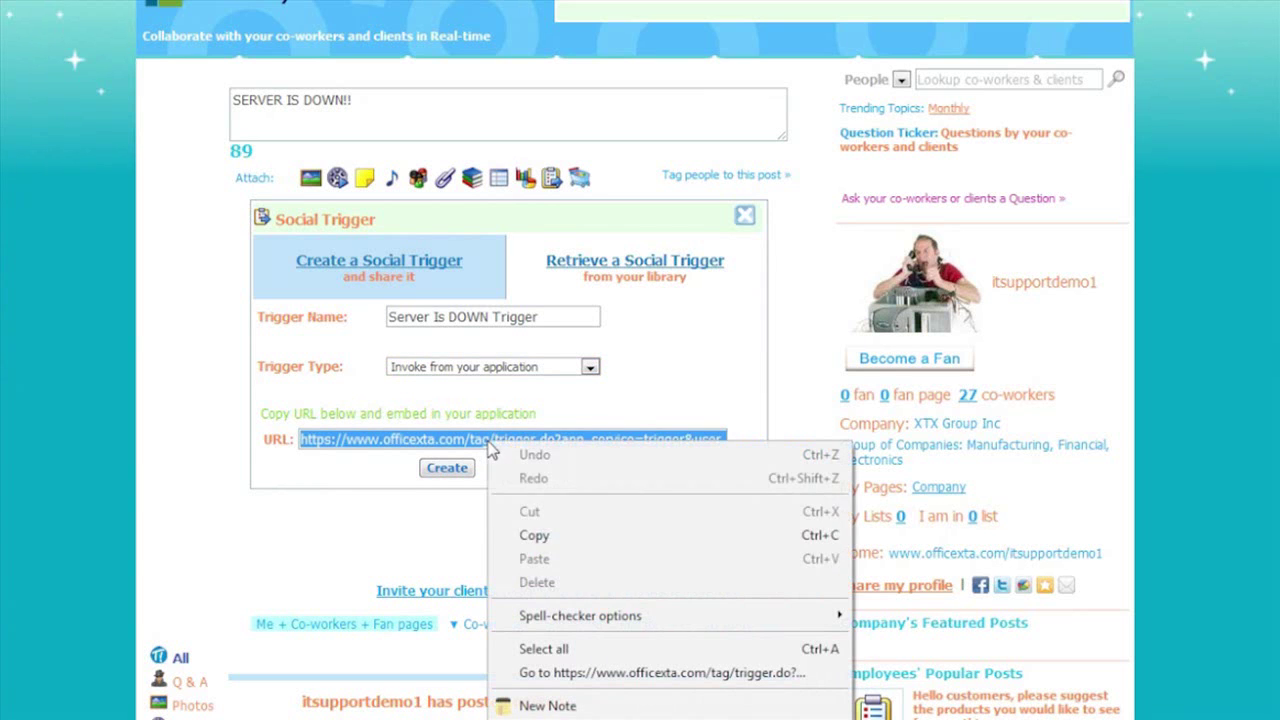
{"action": "left_click", "coordinate": [531, 535]}
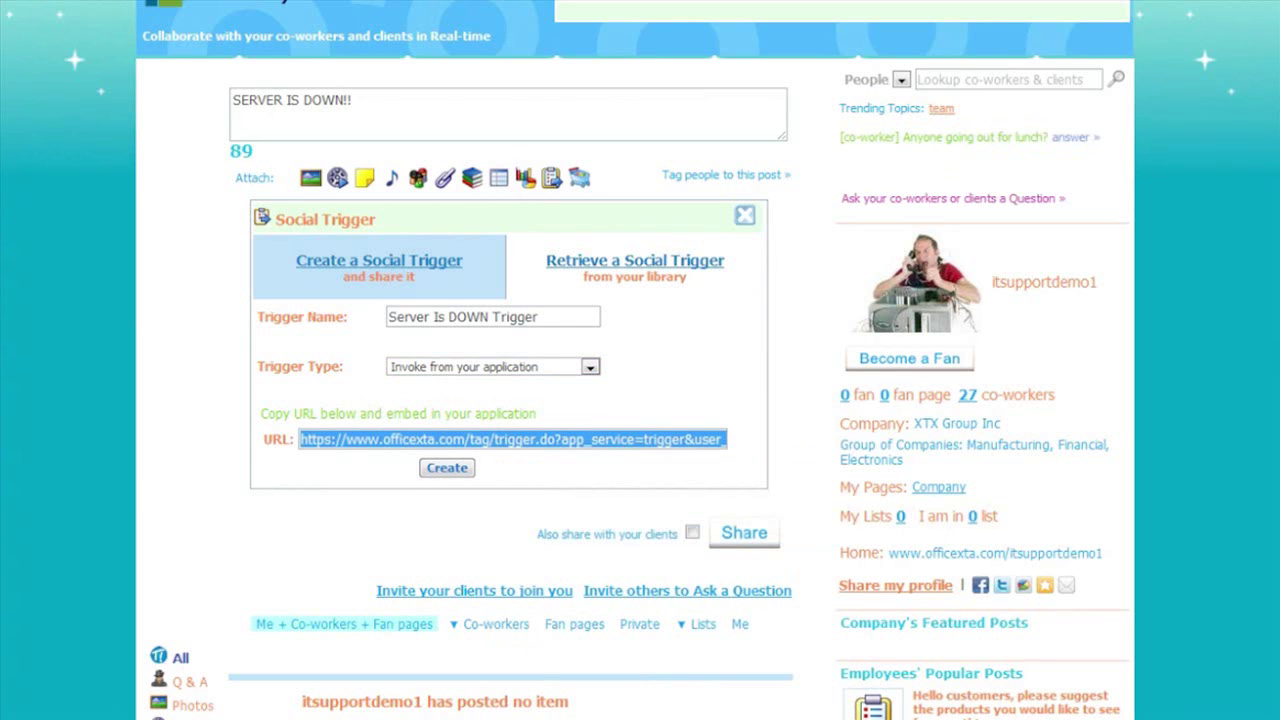
{"action": "left_click", "coordinate": [1152, 422]}
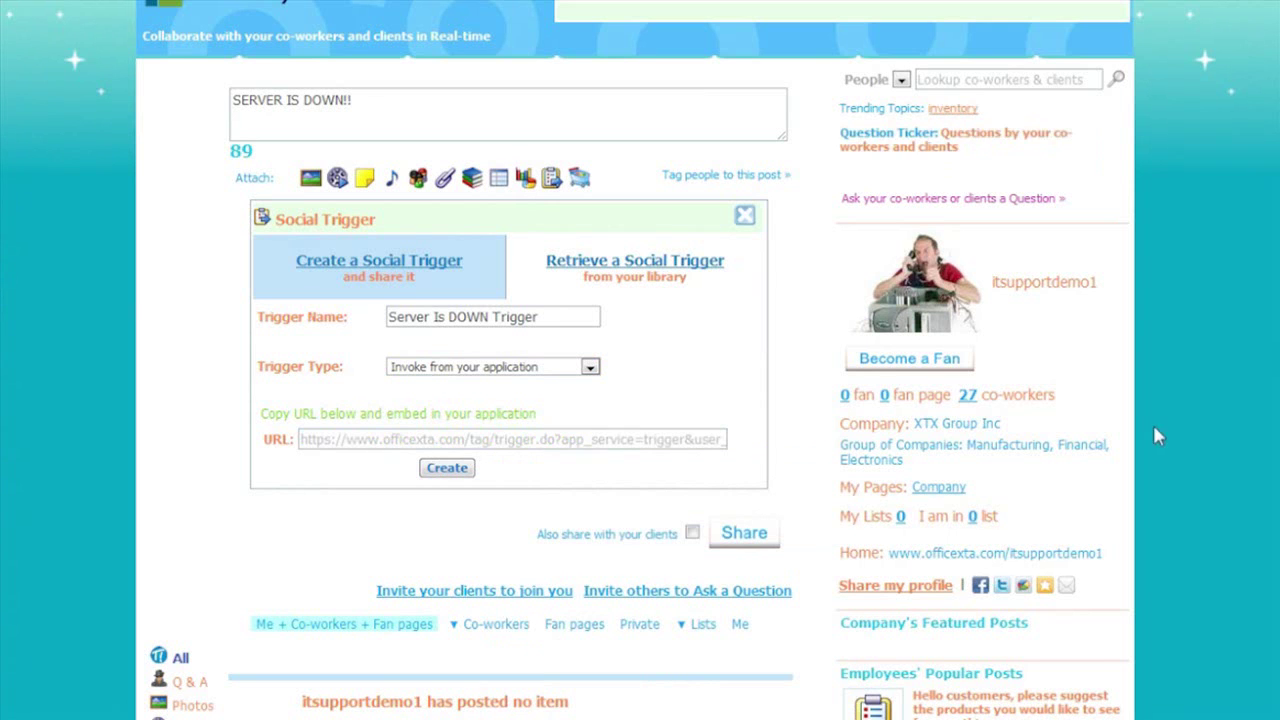
{"action": "left_click", "coordinate": [447, 468]}
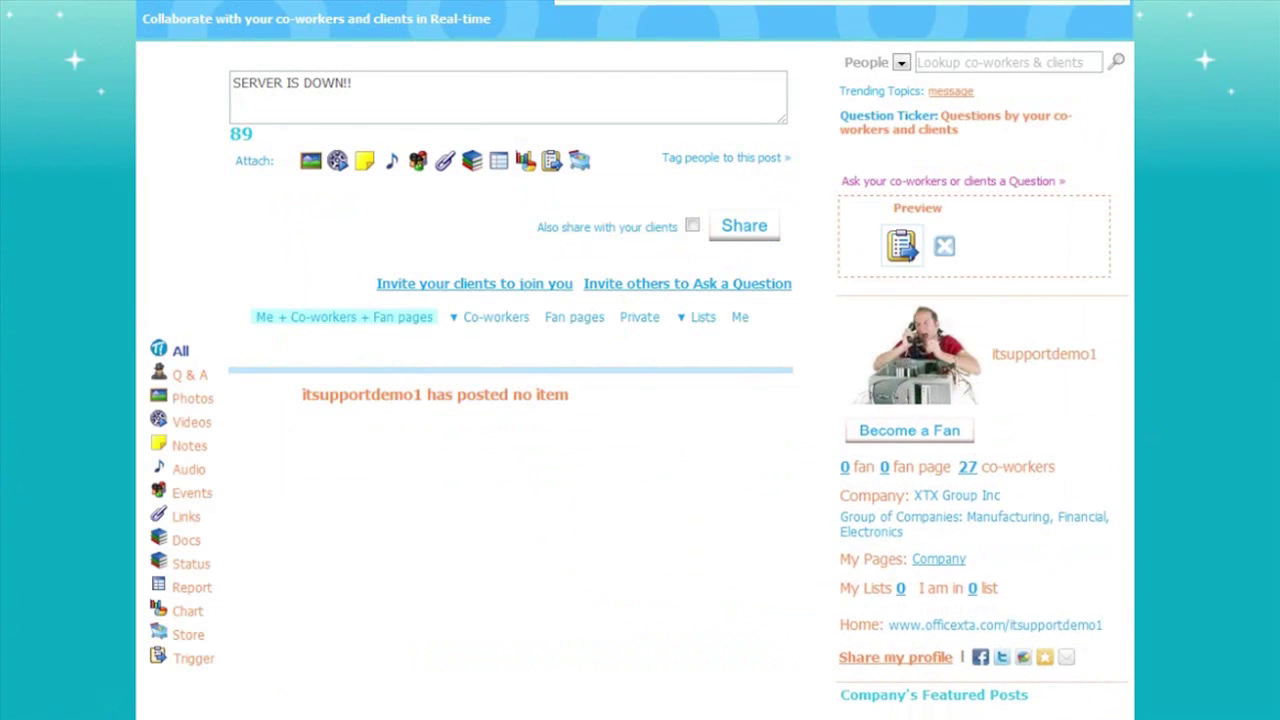
- Tag itsupport2 and Business Manager1 via autocomplete and share the SERVER IS DOWN!! post
{"action": "left_click", "coordinate": [703, 157]}
{"action": "left_click", "coordinate": [421, 229]}
{"action": "type", "text": "it"}
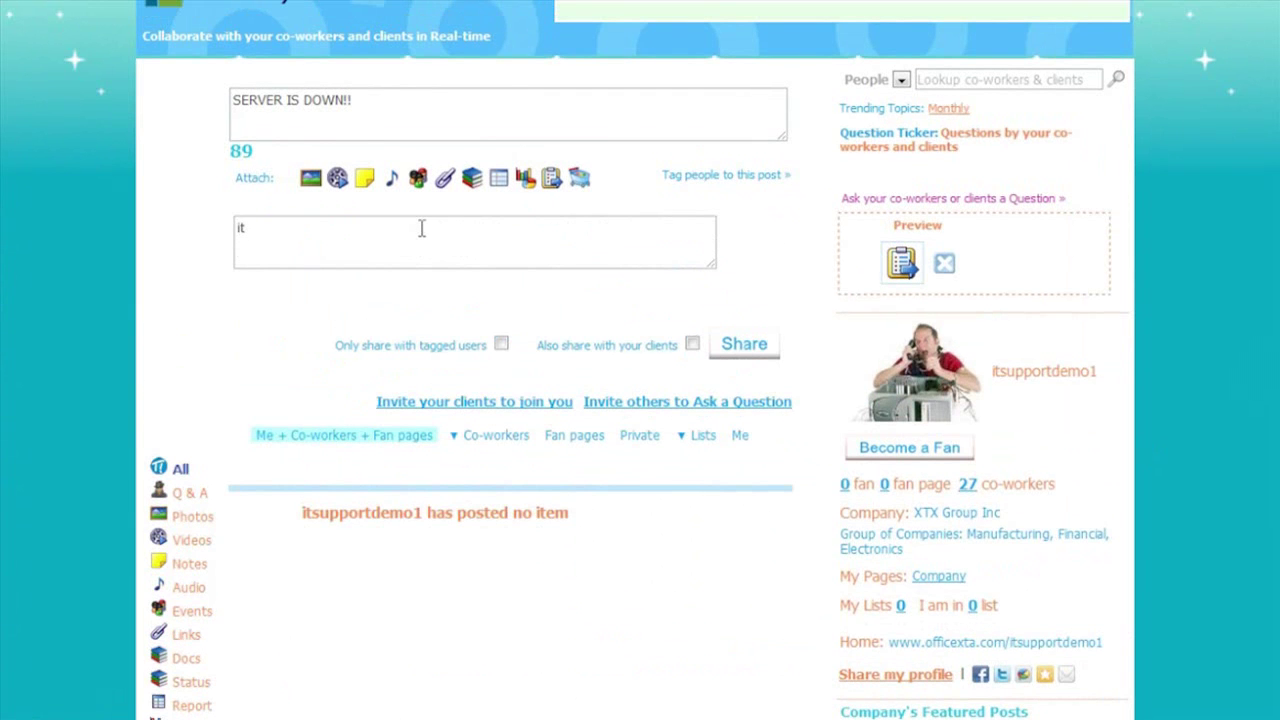
{"action": "key", "text": "BackSpace"}
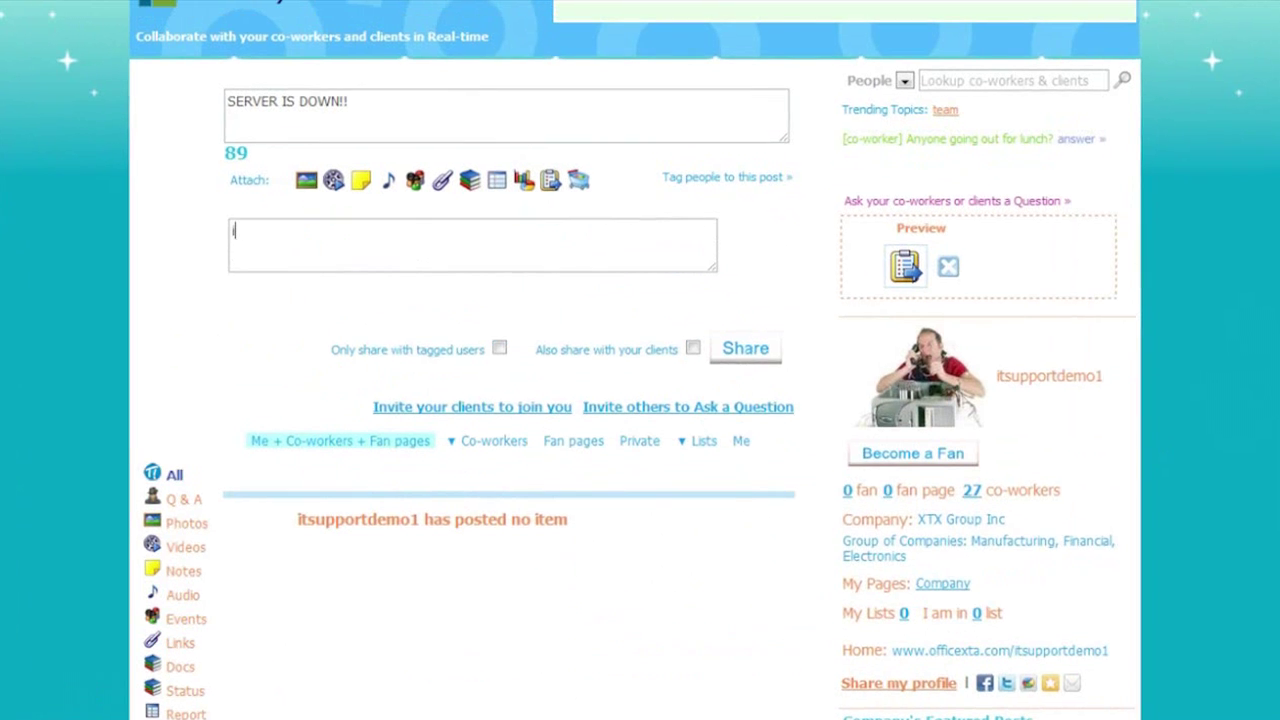
{"action": "key", "text": "BackSpace"}
{"action": "type", "text": "i"}
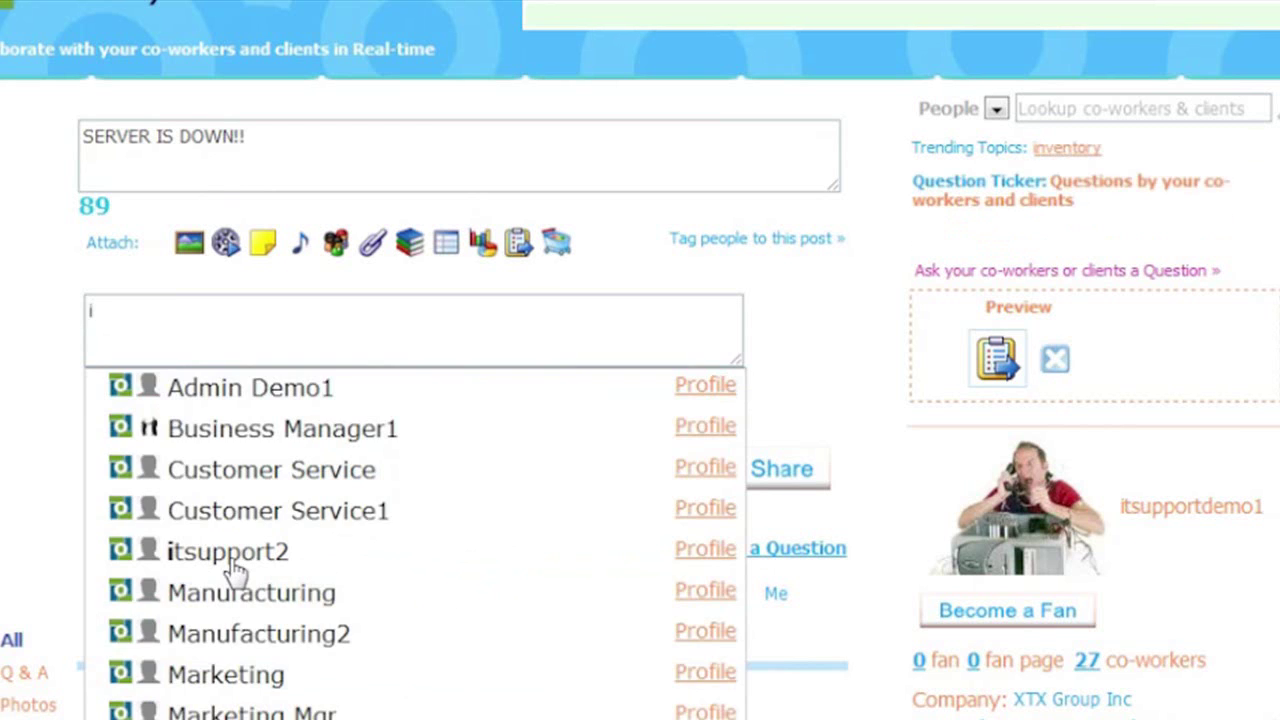
{"action": "left_click", "coordinate": [232, 553]}
{"action": "type", "text": "b"}
{"action": "left_click", "coordinate": [266, 392]}
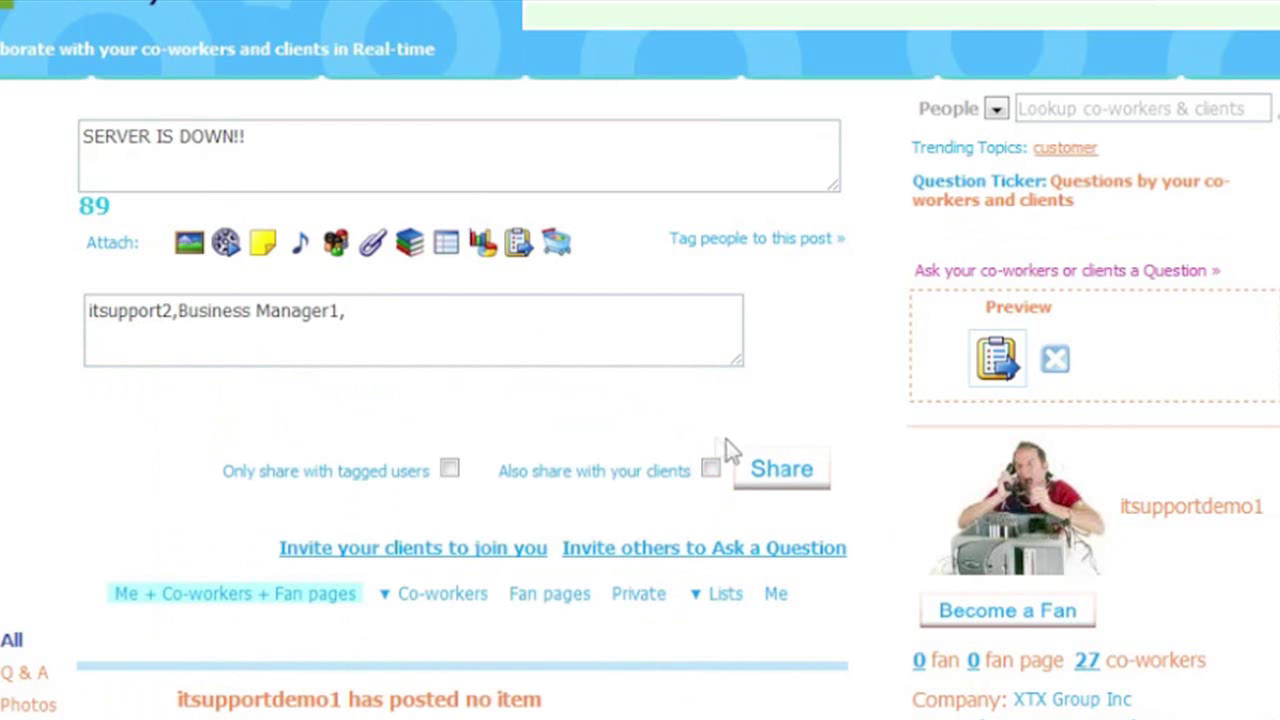
{"action": "left_click", "coordinate": [765, 480]}
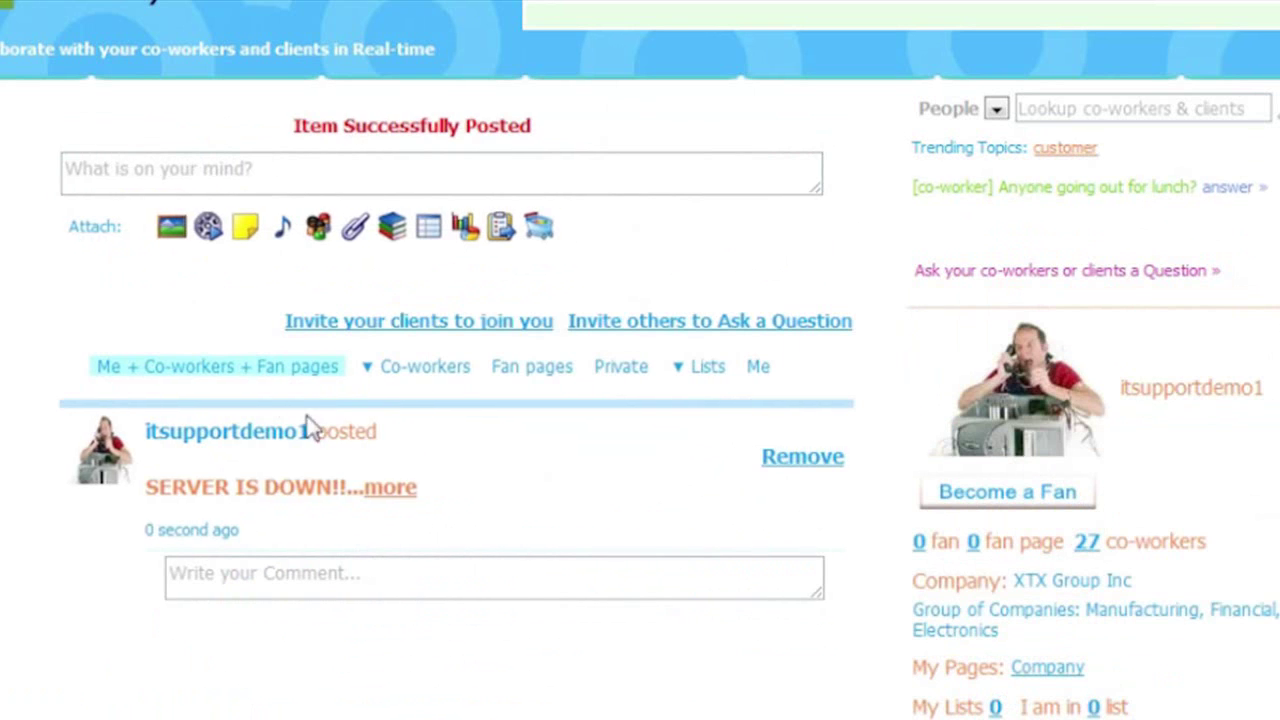
- Open the new post and copy its trigger URL
{"action": "left_click", "coordinate": [283, 500]}
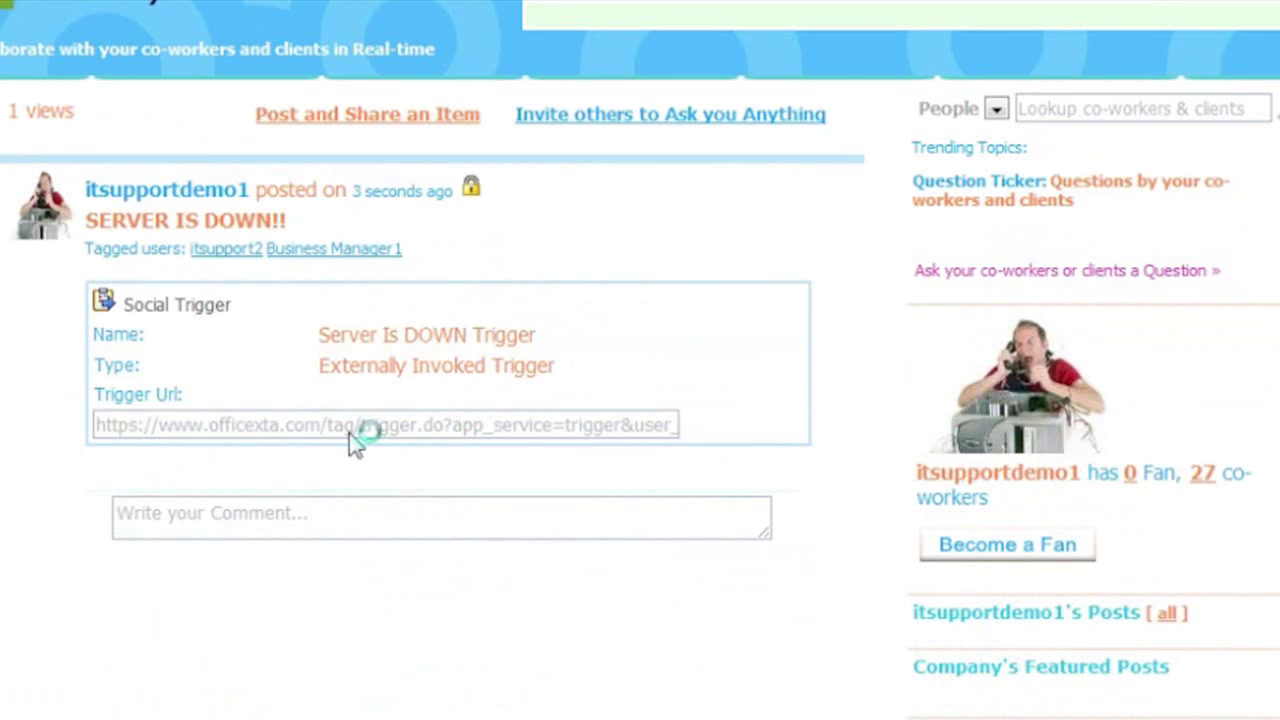
{"action": "left_click", "coordinate": [412, 440]}
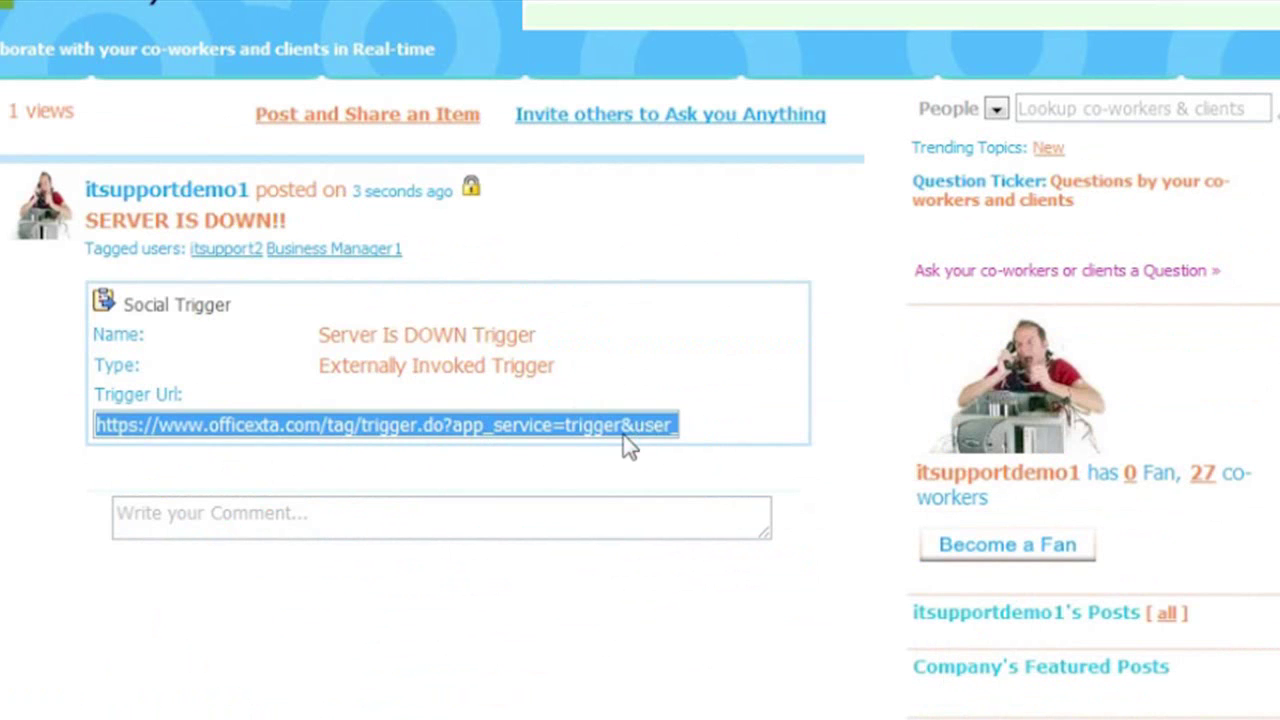
{"action": "right_click", "coordinate": [478, 439]}
{"action": "left_click", "coordinate": [537, 557]}
{"action": "left_click", "coordinate": [418, 626]}
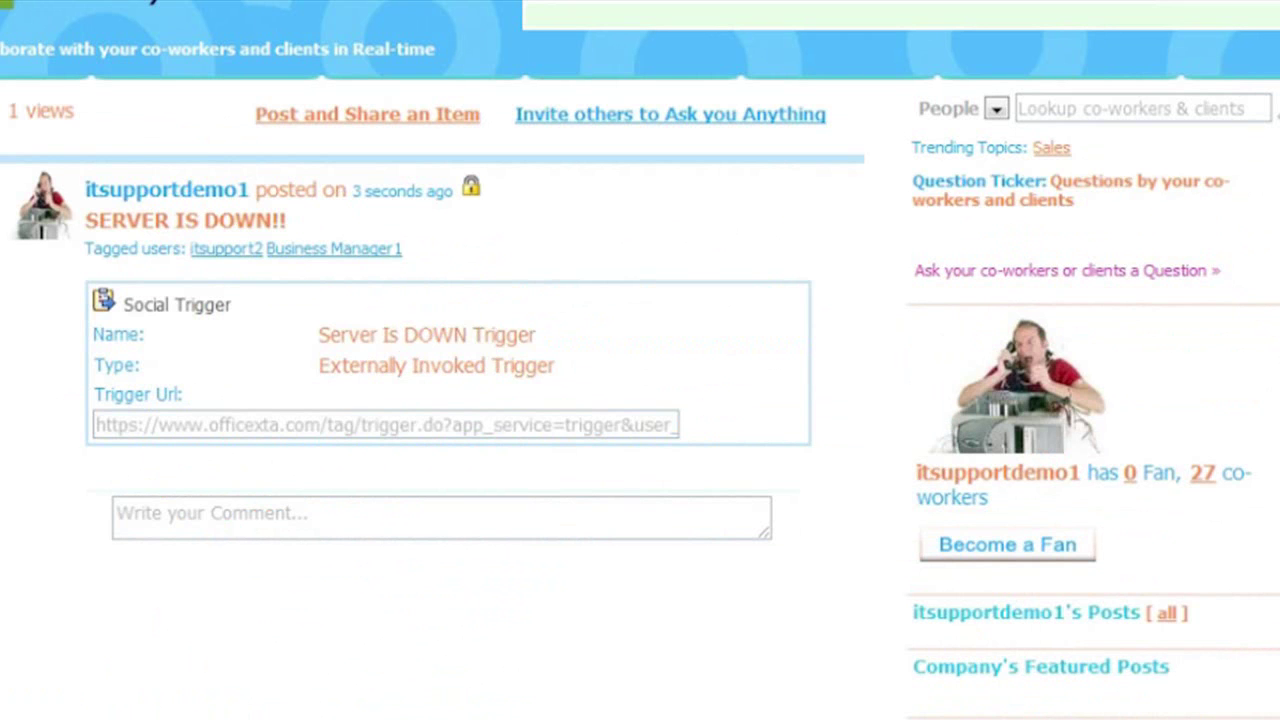
{"action": "left_click", "coordinate": [466, 432]}
{"action": "right_click", "coordinate": [446, 436]}
{"action": "left_click", "coordinate": [512, 553]}
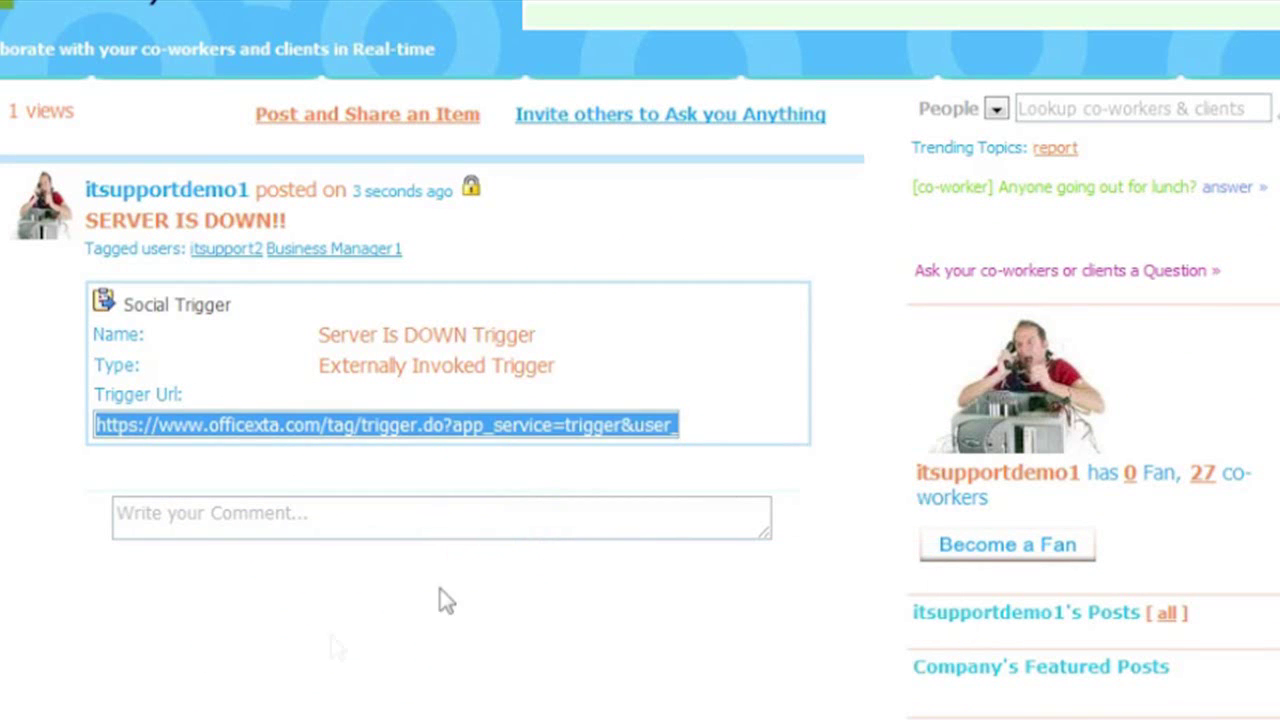
{"action": "left_click", "coordinate": [212, 688]}
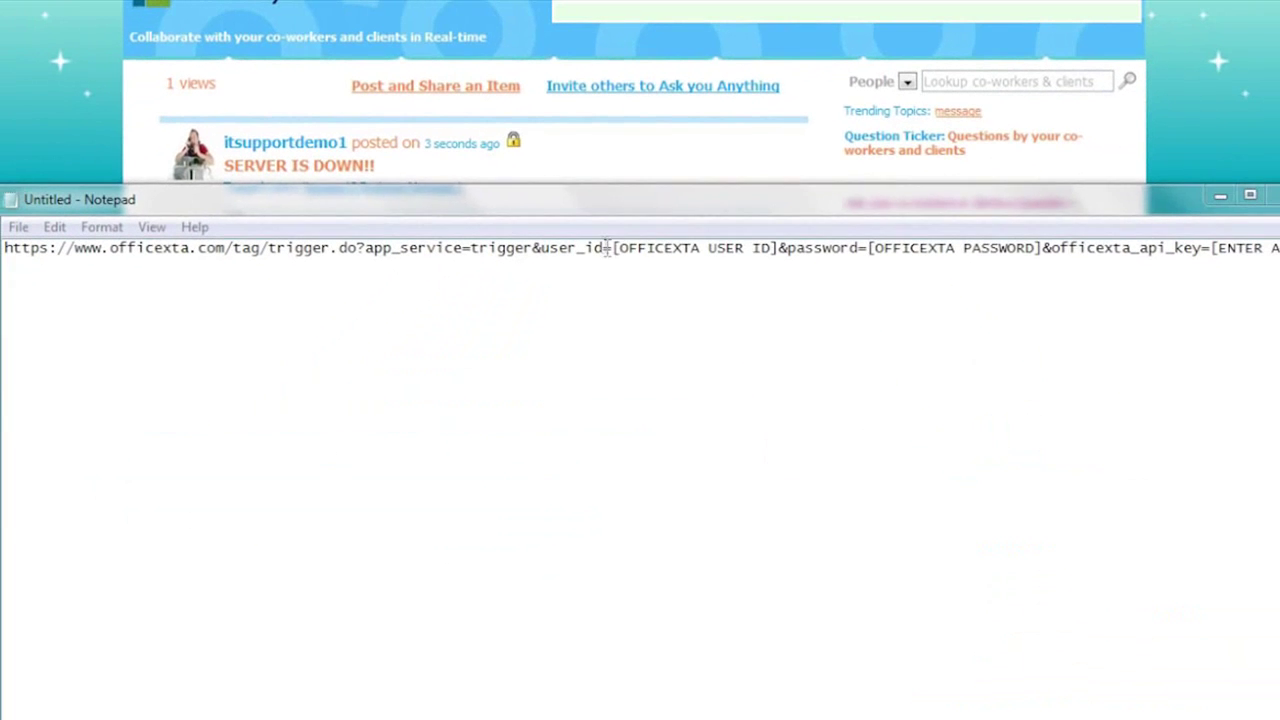
- Replace the URL's user ID and password placeholders in Notepad with the IT support credentials
{"action": "left_click_drag", "start_coordinate": [612, 248], "coordinate": [780, 249]}
{"action": "type", "text": "itsupportdemo1&password=[OFFICEXTA PASSWORD]&officexta_api_key=[ENTER APPLIC"}
{"action": "left_click_drag", "start_coordinate": [999, 248], "coordinate": [826, 246]}
{"action": "type", "text": "mypassword"}
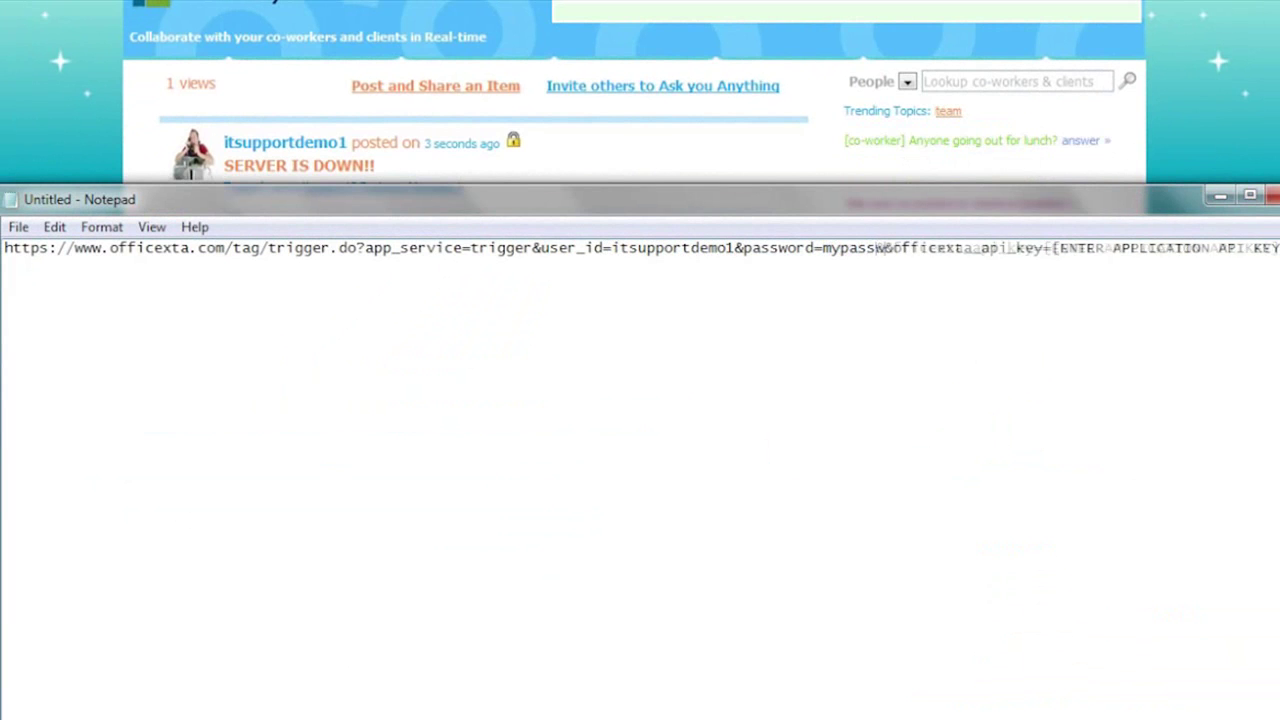
- Select the [ENTER APPLICATION API KEY] placeholder in the Notepad URL and minimize Notepad
{"action": "left_click_drag", "start_coordinate": [943, 209], "coordinate": [849, 209]}
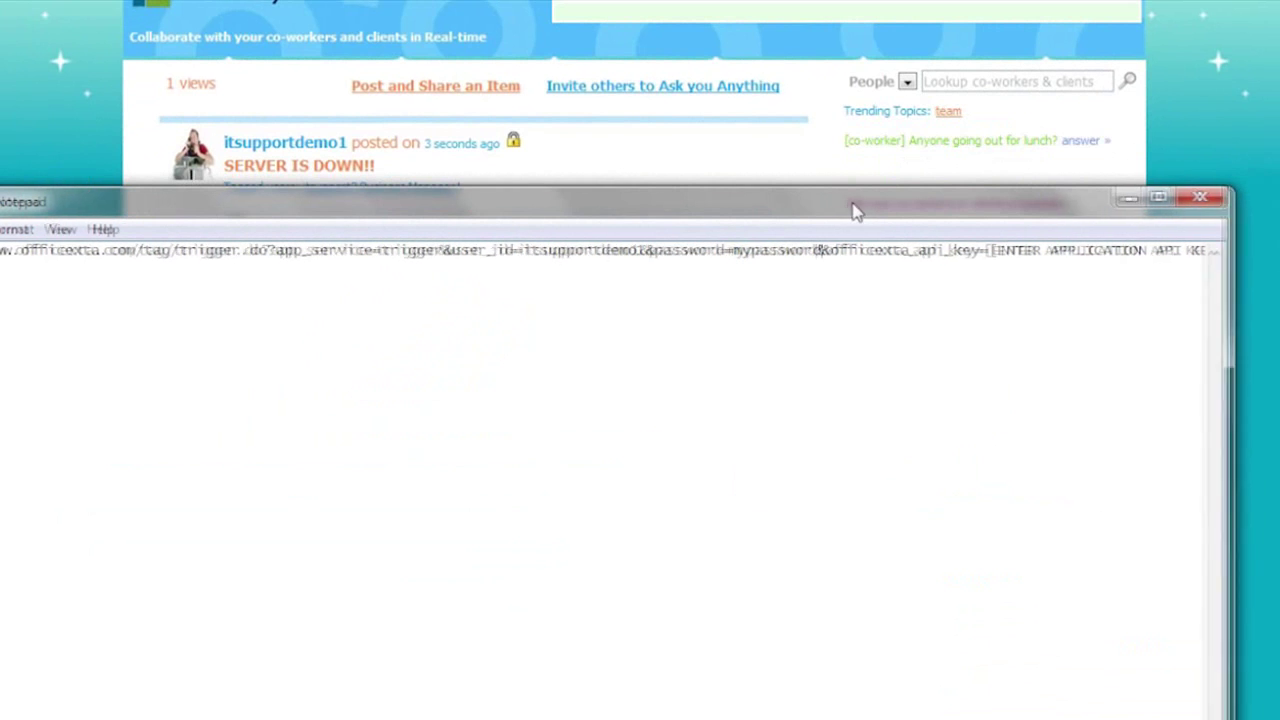
{"action": "left_click", "coordinate": [995, 250]}
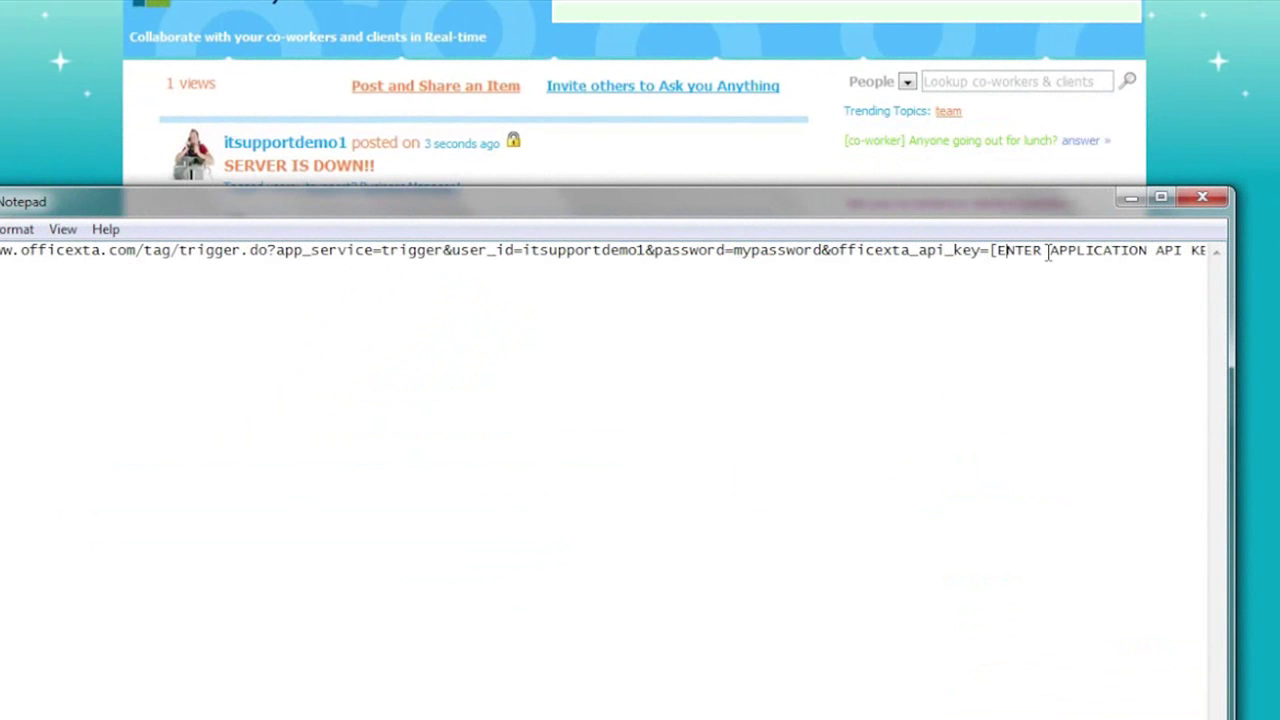
{"action": "key", "text": "Right"}
{"action": "key", "text": "Right"}
{"action": "key", "text": "Right"}
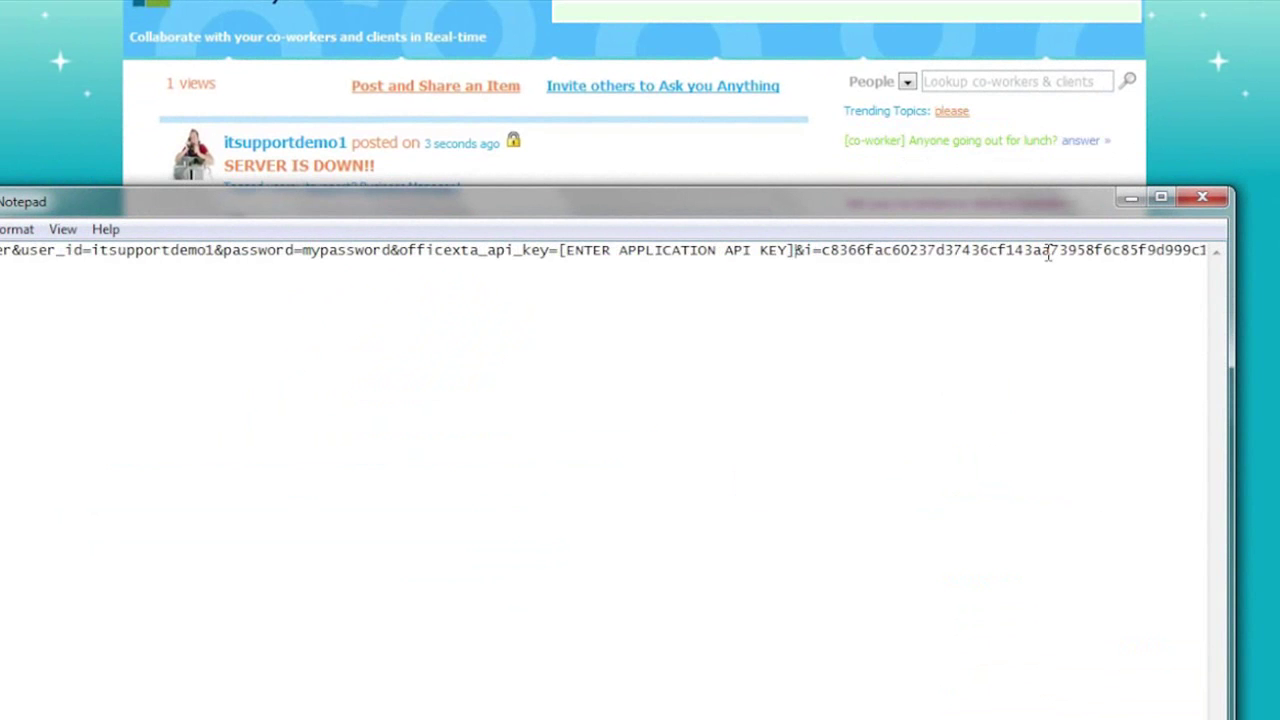
{"action": "left_click", "coordinate": [560, 250], "text": "shift"}
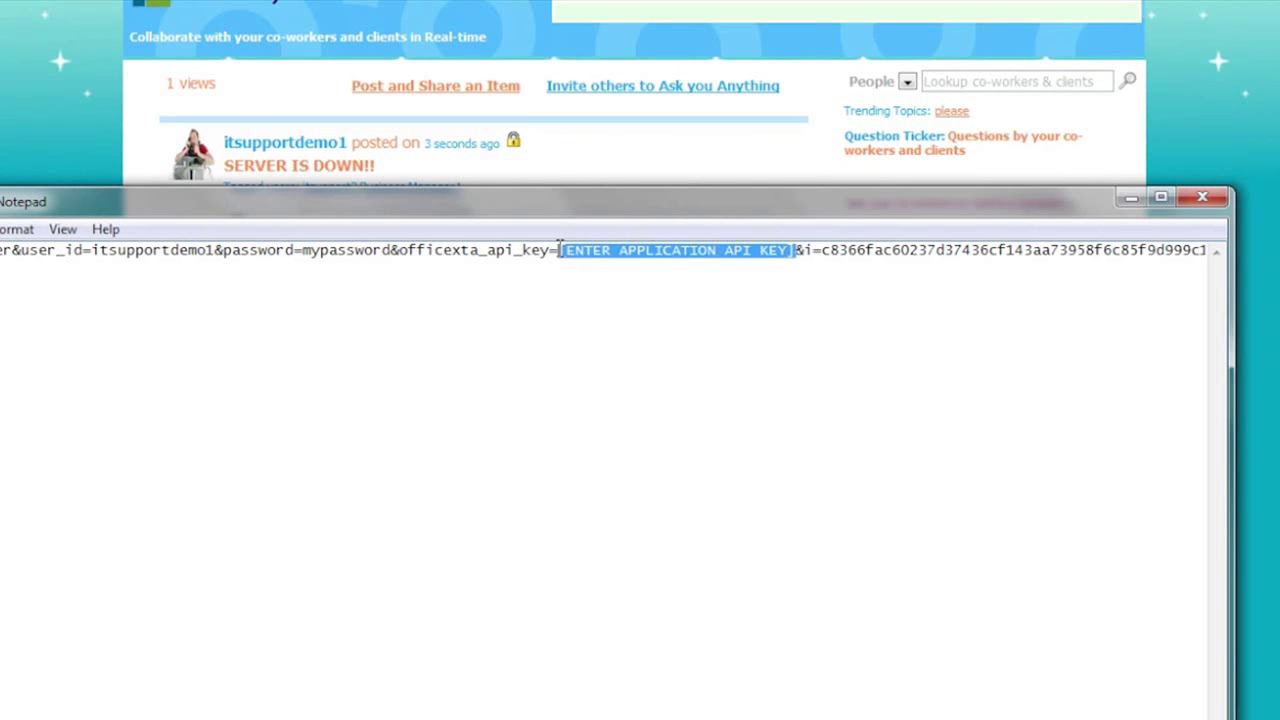
{"action": "left_click", "coordinate": [1119, 197]}
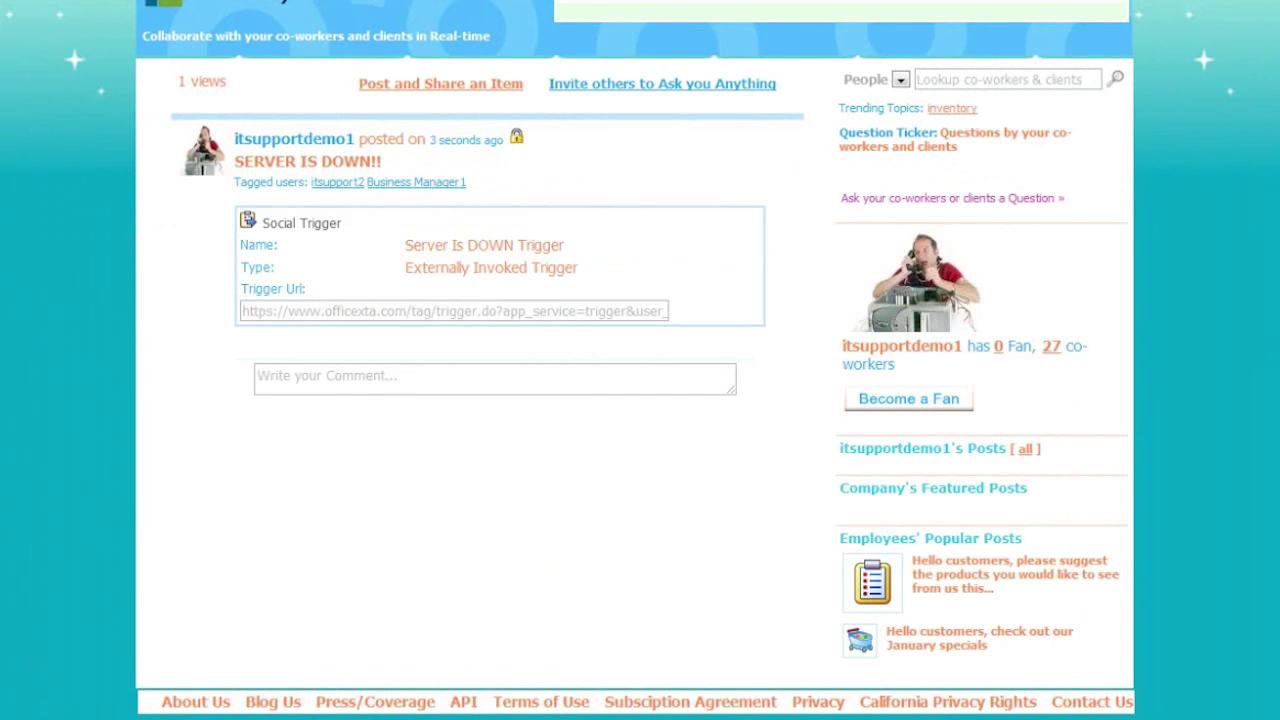
- Open the API registration page and enter the contact's name and e-mail address
{"action": "left_click", "coordinate": [464, 704]}
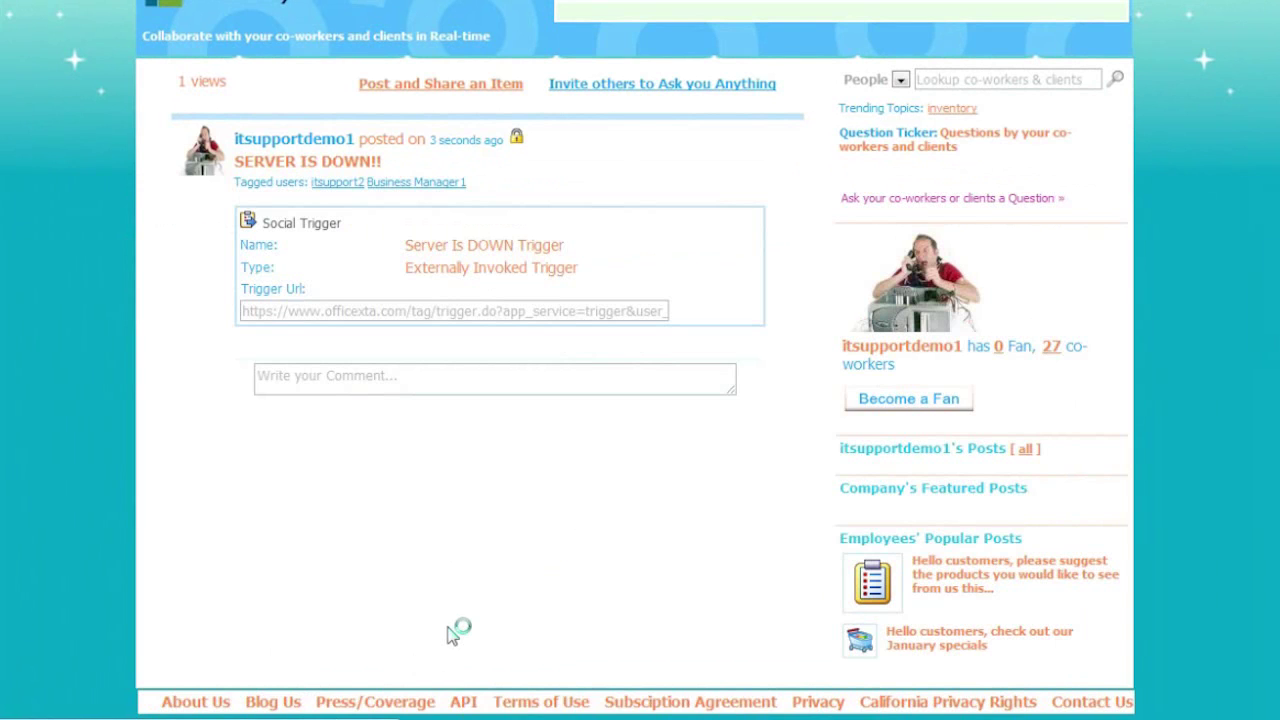
{"action": "double_click", "coordinate": [514, 309]}
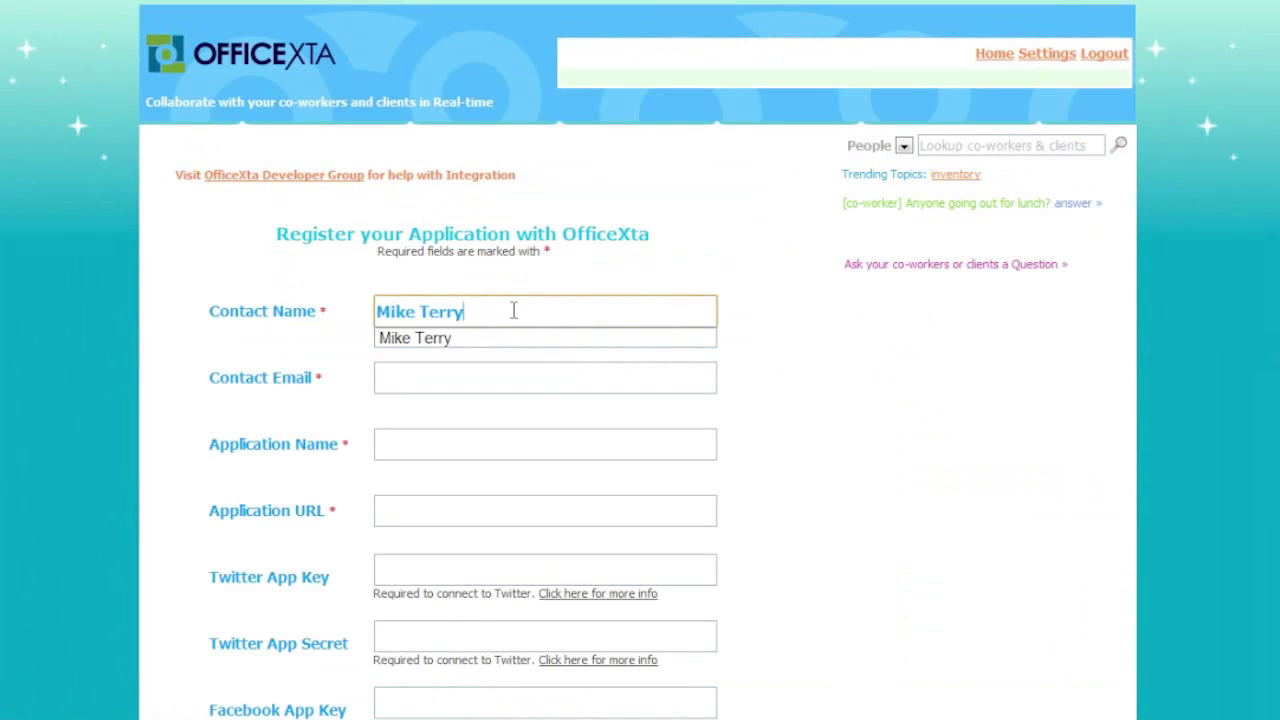
{"action": "left_click", "coordinate": [536, 380]}
{"action": "type", "text": "itsu"}
{"action": "left_click", "coordinate": [514, 406]}
- Enter application name 'Notification Service-Server Availability' and the suggested application URL
{"action": "left_click", "coordinate": [423, 445]}
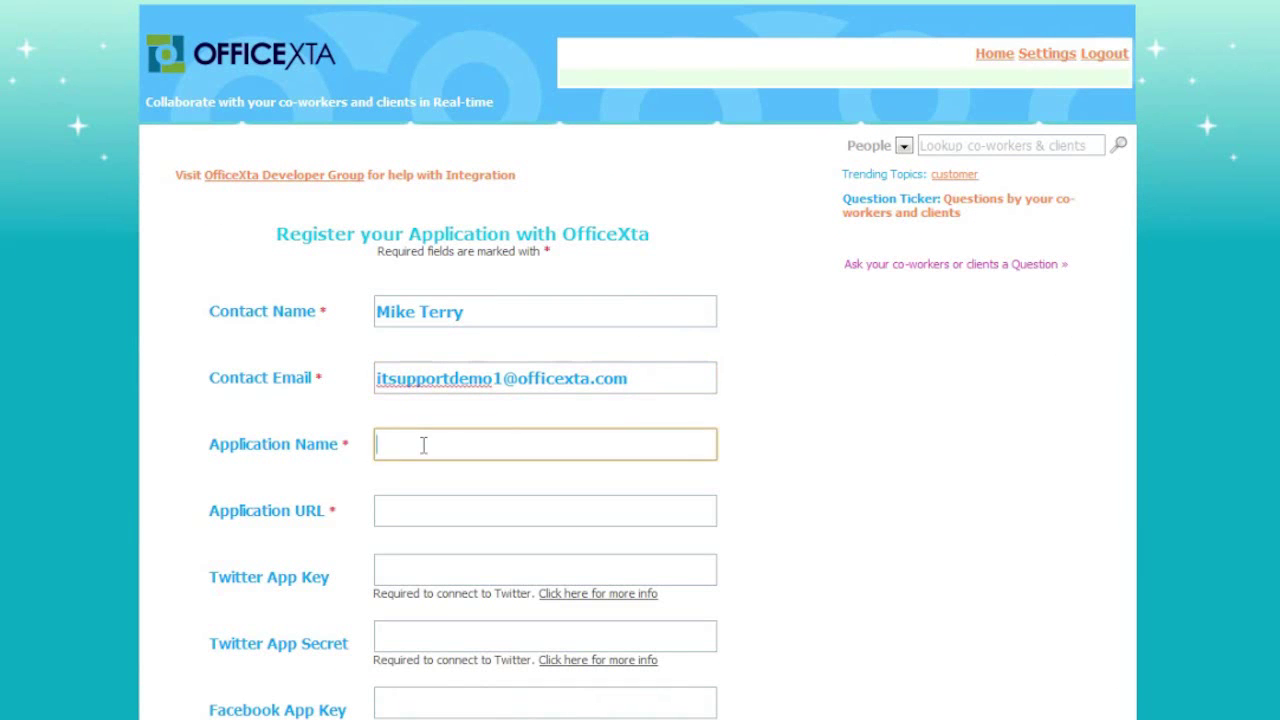
{"action": "type", "text": "Not"}
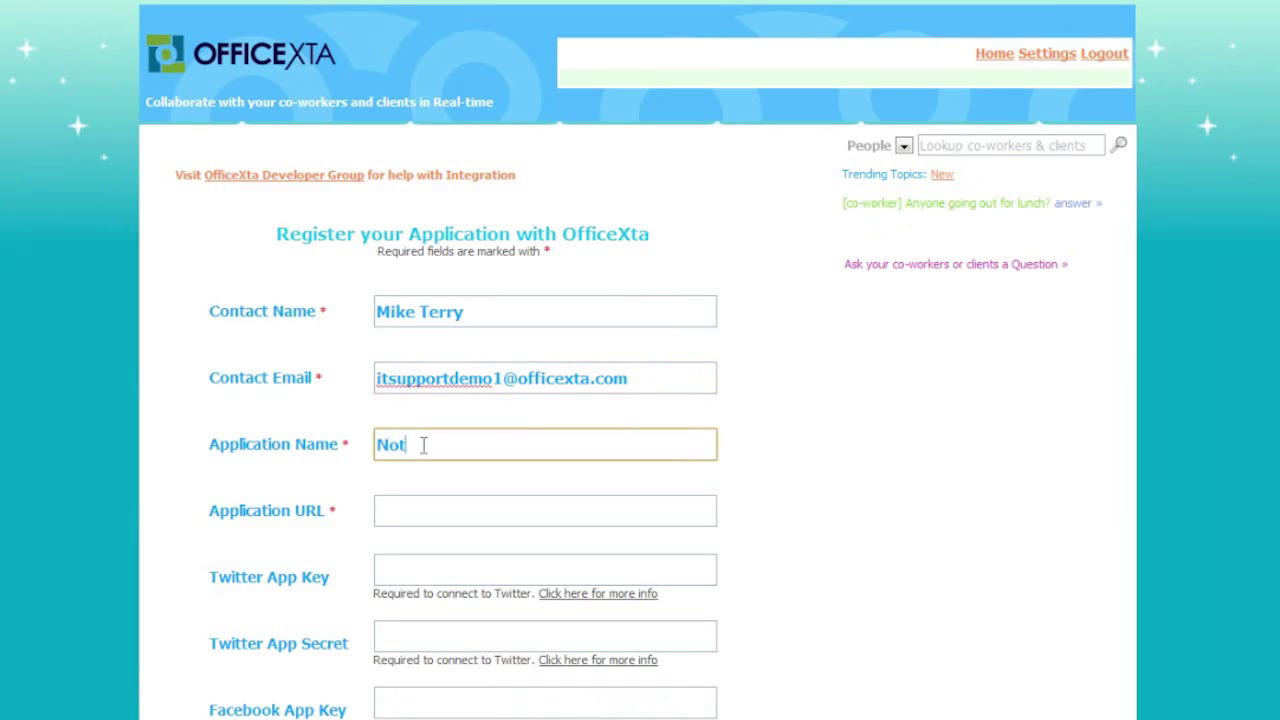
{"action": "type", "text": "ification Service-Server Availability"}
{"action": "left_click", "coordinate": [416, 513]}
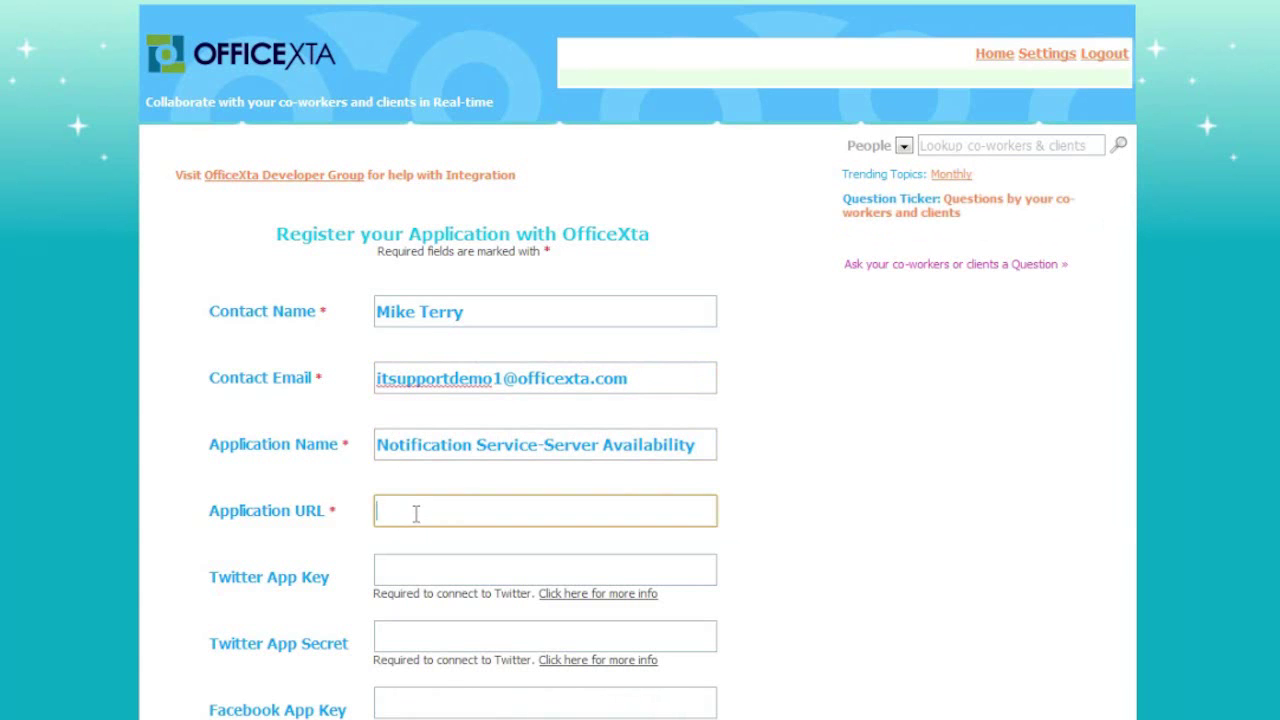
{"action": "type", "text": "ht"}
{"action": "key", "text": "Down"}
{"action": "key", "text": "Return"}
{"action": "left_click", "coordinate": [829, 591]}
{"action": "scroll", "coordinate": [829, 593], "scroll_direction": "down", "scroll_amount": 1}
{"action": "scroll", "coordinate": [829, 594], "scroll_direction": "down", "scroll_amount": 1}
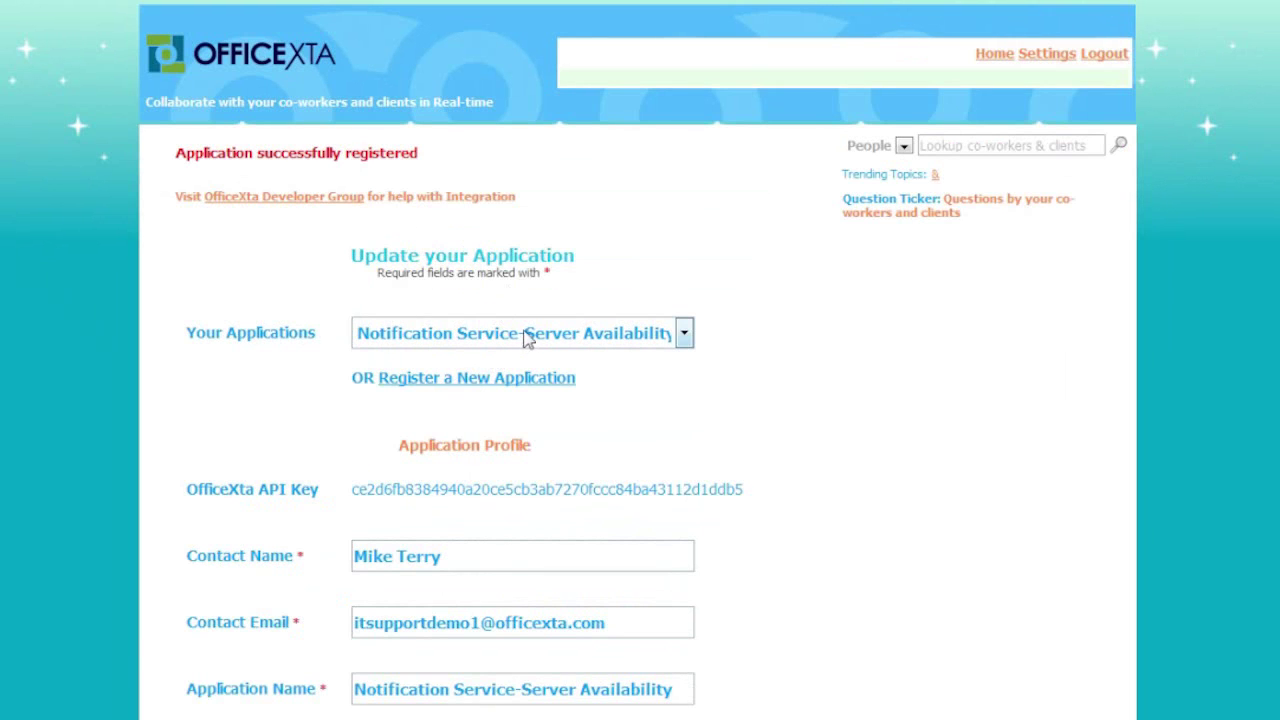
- Copy the new OfficeXta application's API key and return to the trigger URL in Notepad
{"action": "left_click", "coordinate": [527, 336]}
{"action": "left_click", "coordinate": [527, 336]}
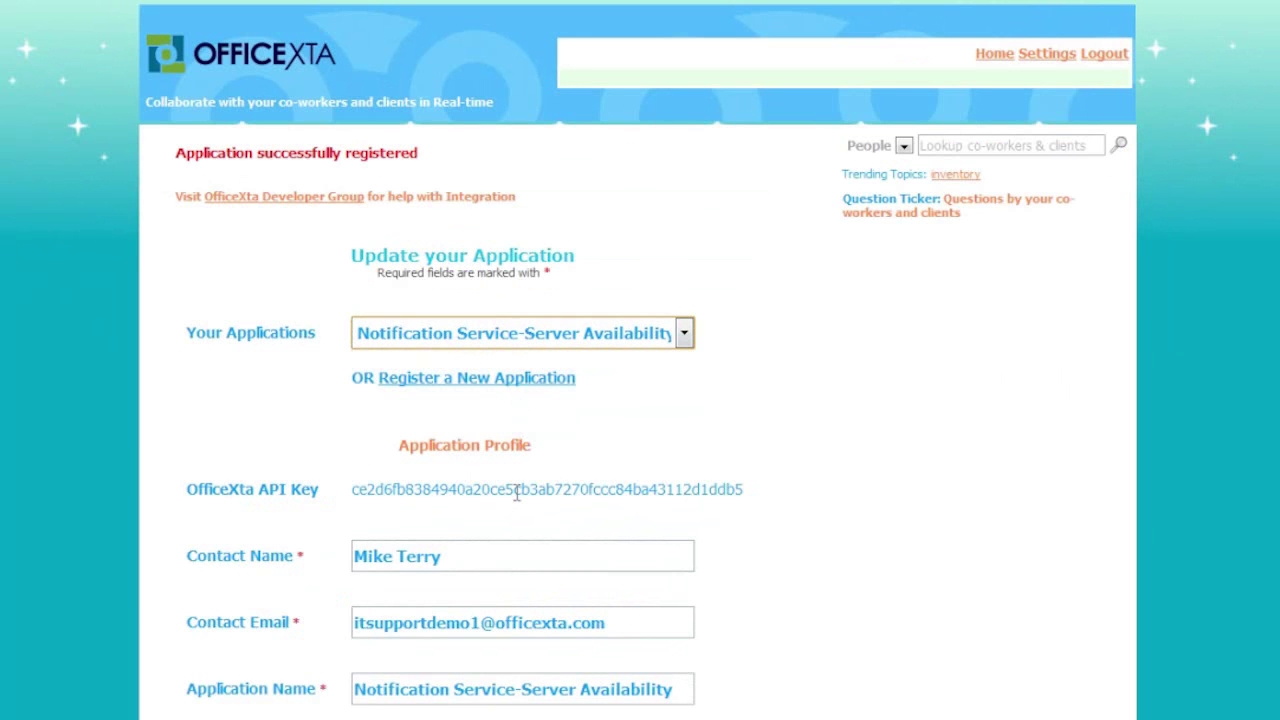
{"action": "double_click", "coordinate": [440, 489]}
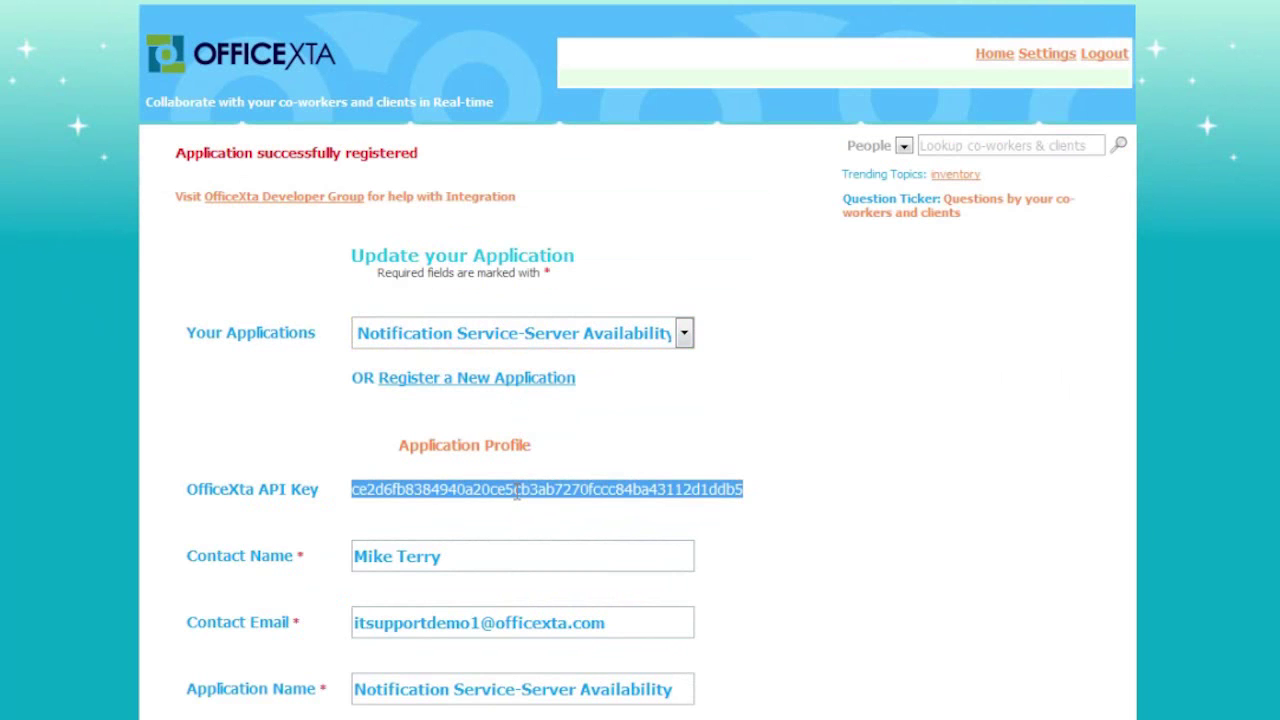
{"action": "right_click", "coordinate": [452, 466]}
{"action": "left_click", "coordinate": [479, 478]}
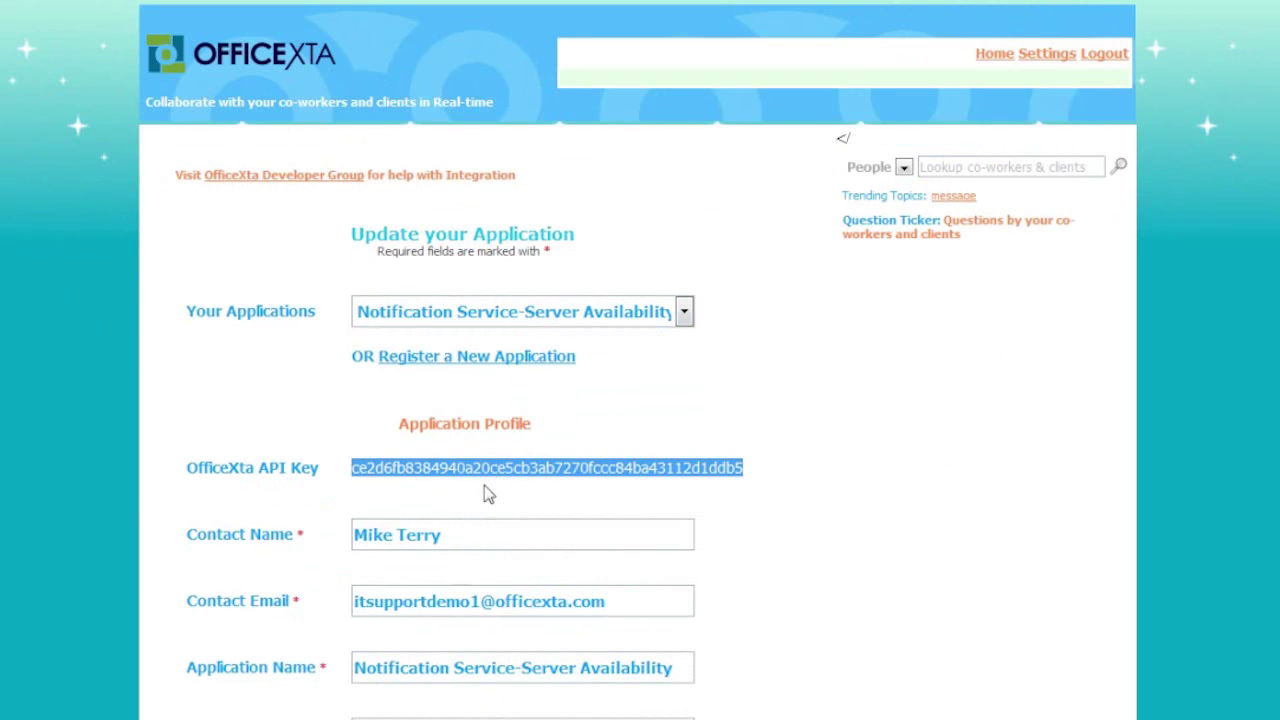
{"action": "key", "text": "alt+Tab"}
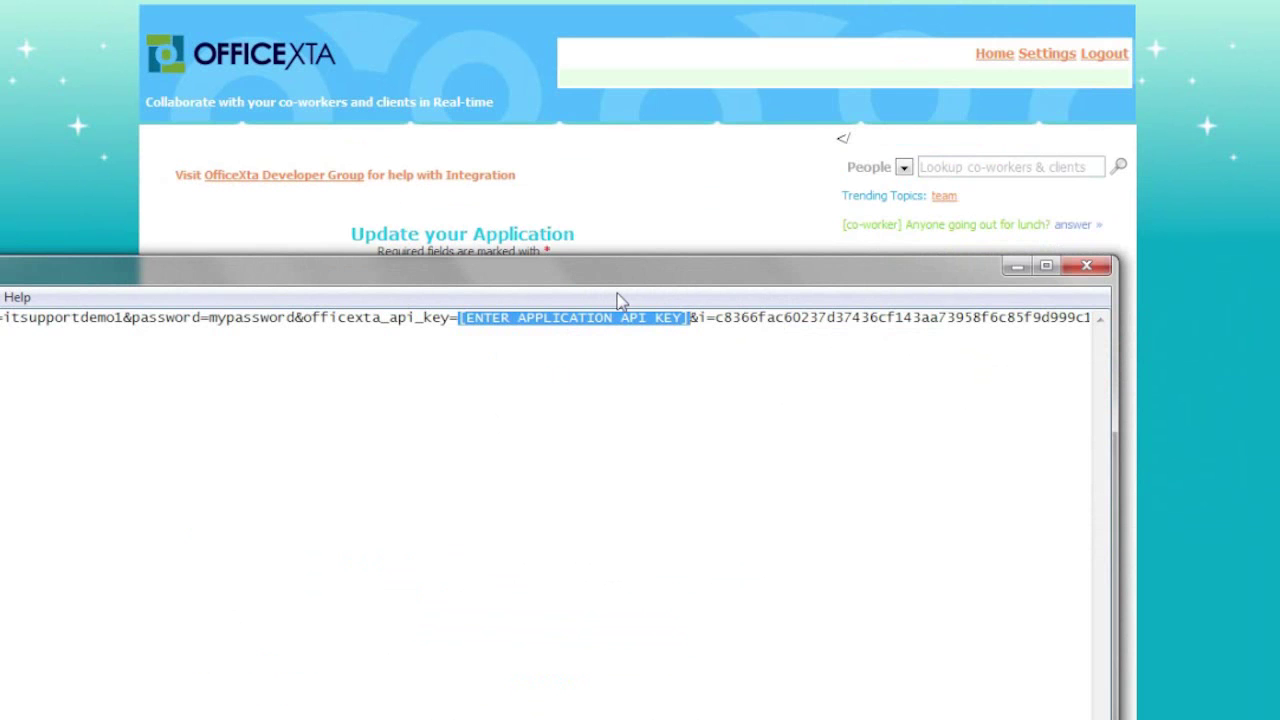
- Replace the [ENTER APPLICATION API KEY] placeholder with the API key and copy the full trigger URL
{"action": "key", "text": "ctrl+v"}
{"action": "key", "text": "super+Up"}
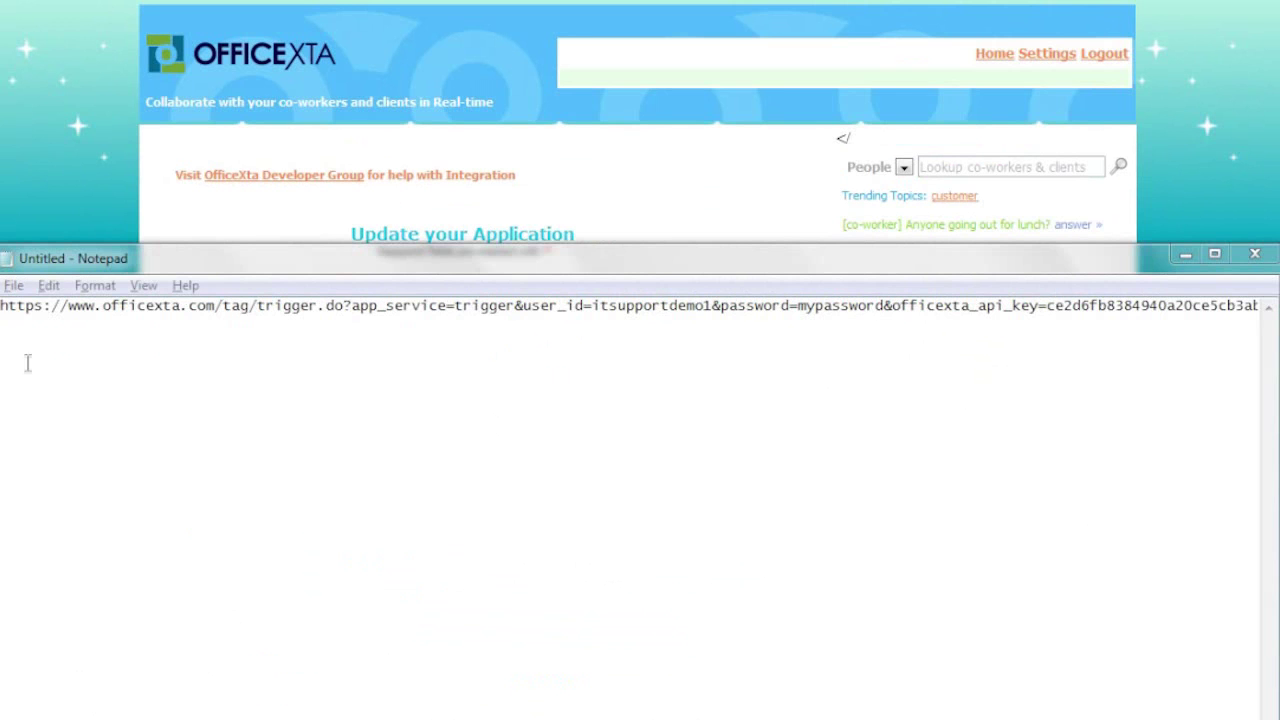
{"action": "key", "text": "ctrl+a"}
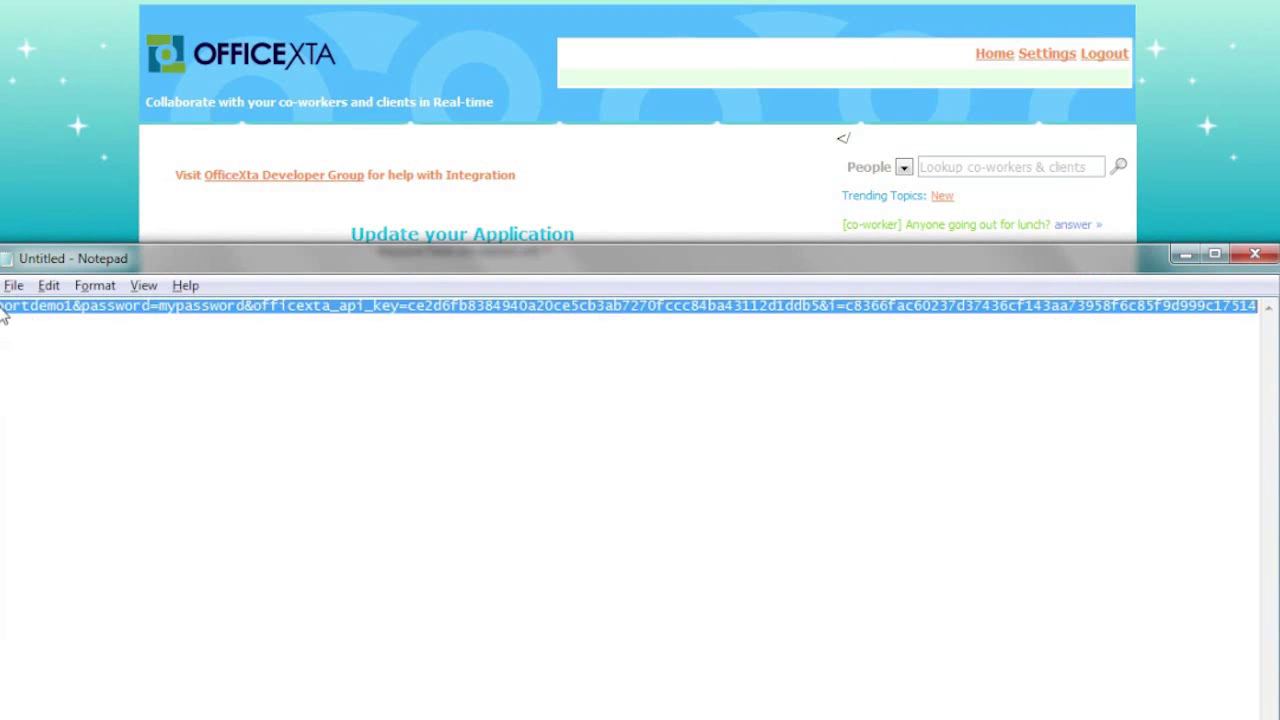
{"action": "key", "text": "alt+Tab"}
- Load the trigger URL in the browser and copy the 'Social Trigger successfully invoked' response
{"action": "key", "text": "ctrl+v"}
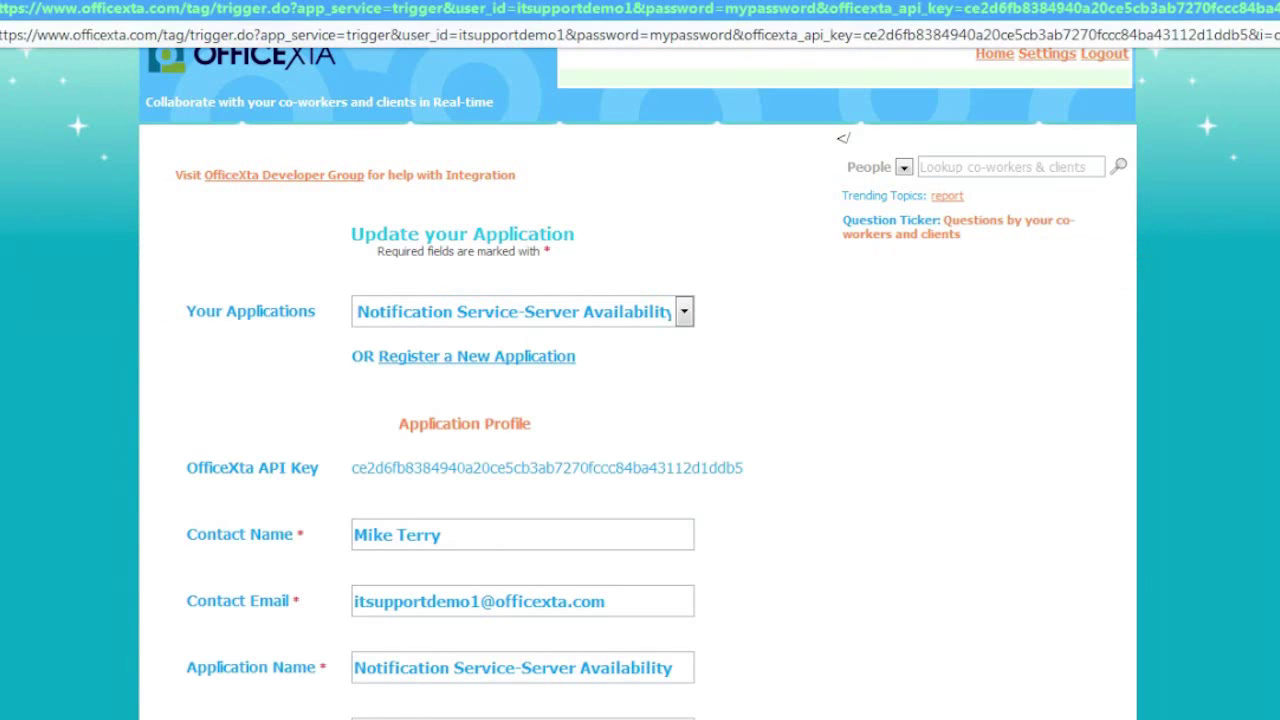
{"action": "key", "text": "Return"}
{"action": "key", "text": "ctrl+a"}
{"action": "right_click", "coordinate": [243, 28]}
{"action": "left_click", "coordinate": [264, 39]}
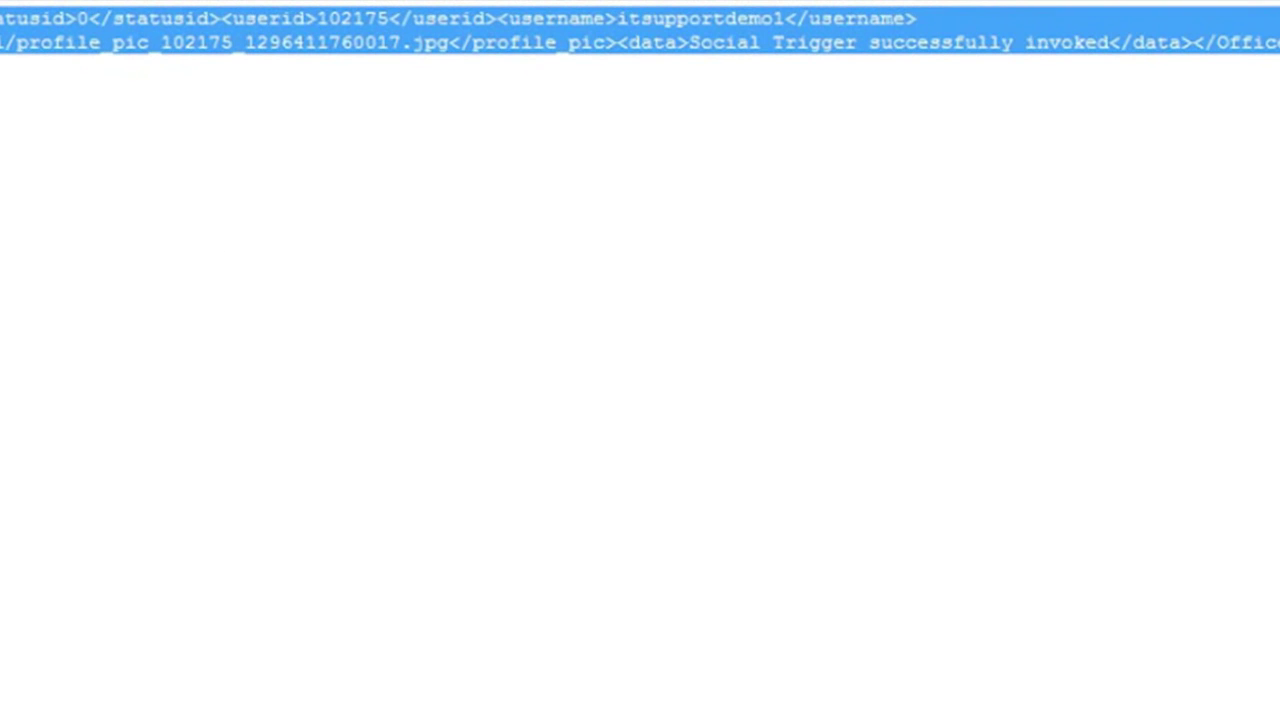
- Paste the XML invocation response into Notepad
{"action": "key", "text": "alt+Tab"}
{"action": "key", "text": "ctrl+v"}
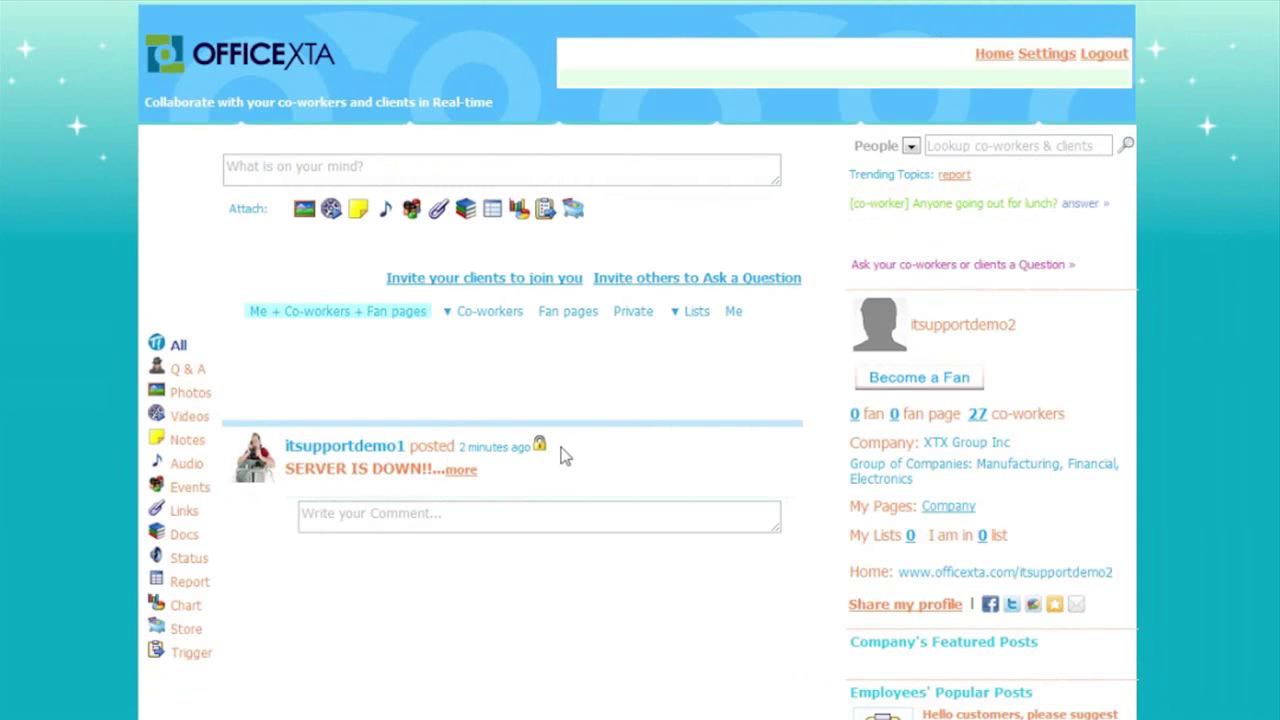
- Comment 'Wow. I am on it!!' on the SERVER IS DOWN!! post
{"action": "left_click", "coordinate": [403, 522]}
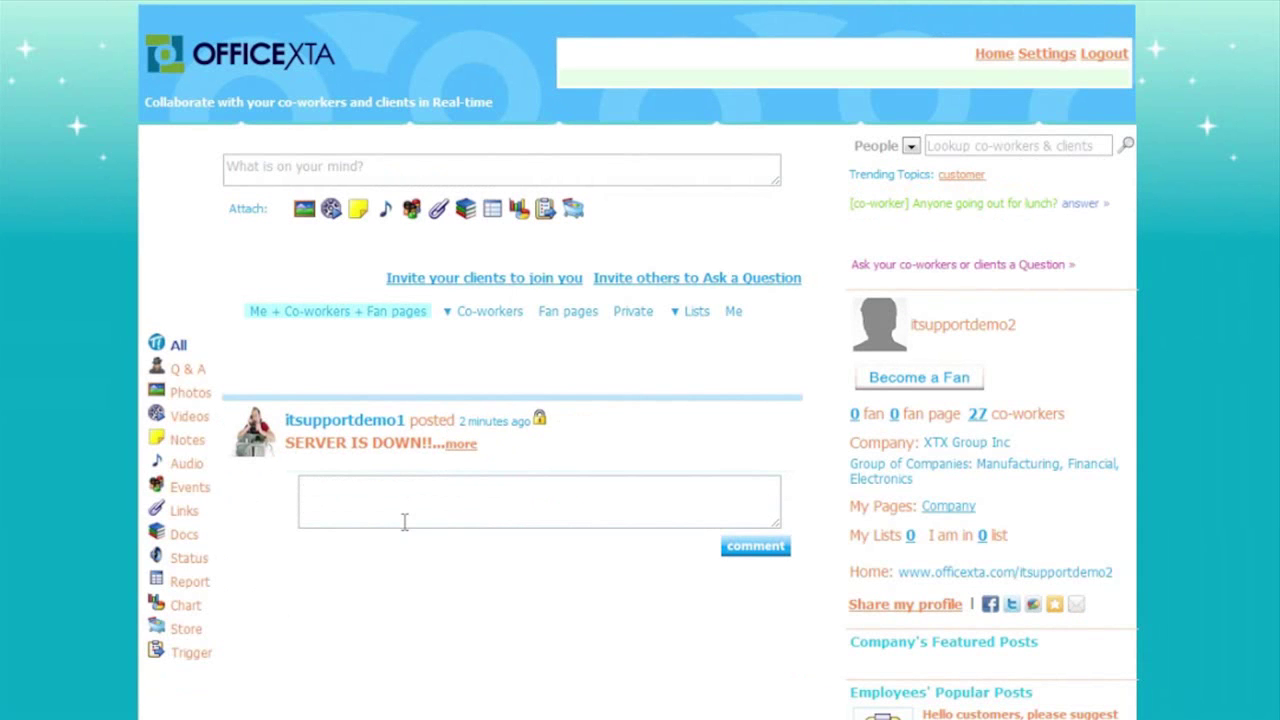
{"action": "type", "text": "Wow. Thanks for the"}
{"action": "key", "text": "BackSpace"}
{"action": "key", "text": "BackSpace"}
{"action": "key", "text": "BackSpace"}
{"action": "key", "text": "BackSpace"}
{"action": "key", "text": "BackSpace"}
{"action": "key", "text": "BackSpace"}
{"action": "key", "text": "BackSpace"}
{"action": "key", "text": "BackSpace"}
{"action": "key", "text": "BackSpace"}
{"action": "key", "text": "BackSpace"}
{"action": "key", "text": "BackSpace"}
{"action": "key", "text": "BackSpace"}
{"action": "key", "text": "BackSpace"}
{"action": "key", "text": "BackSpace"}
{"action": "key", "text": "BackSpace"}
{"action": "type", "text": "I am on it!!"}
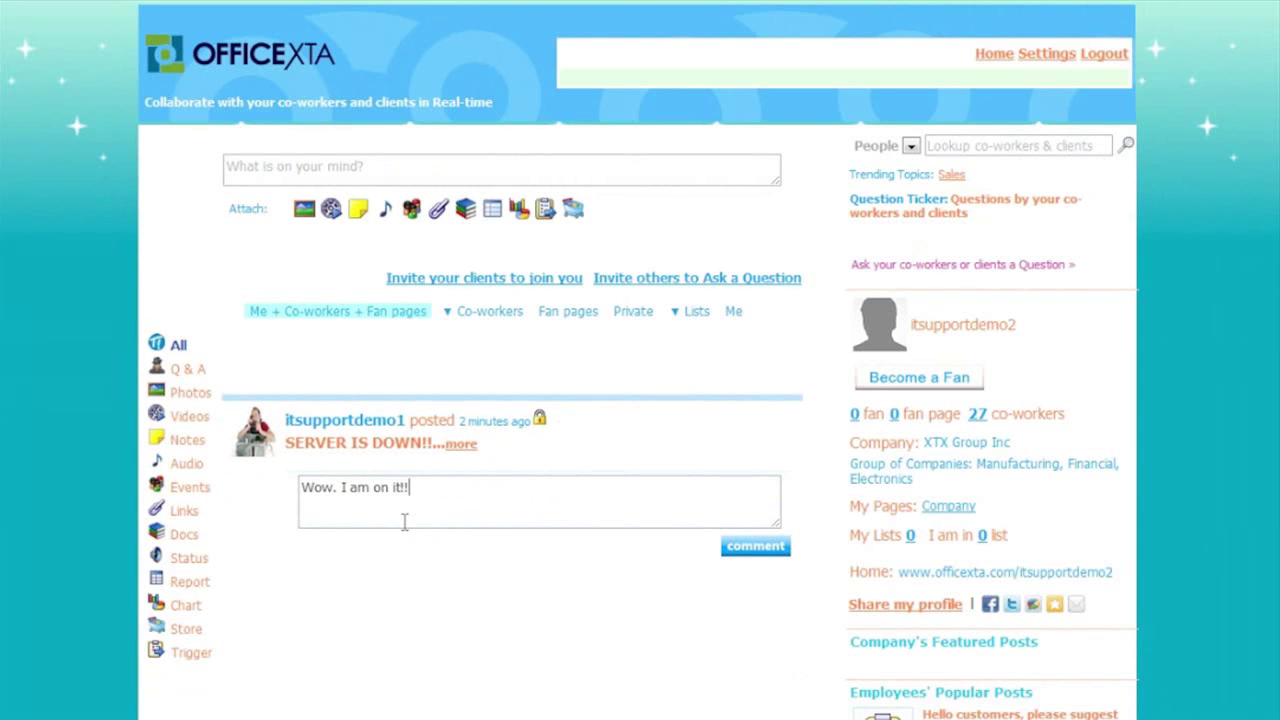
{"action": "left_click", "coordinate": [742, 546]}
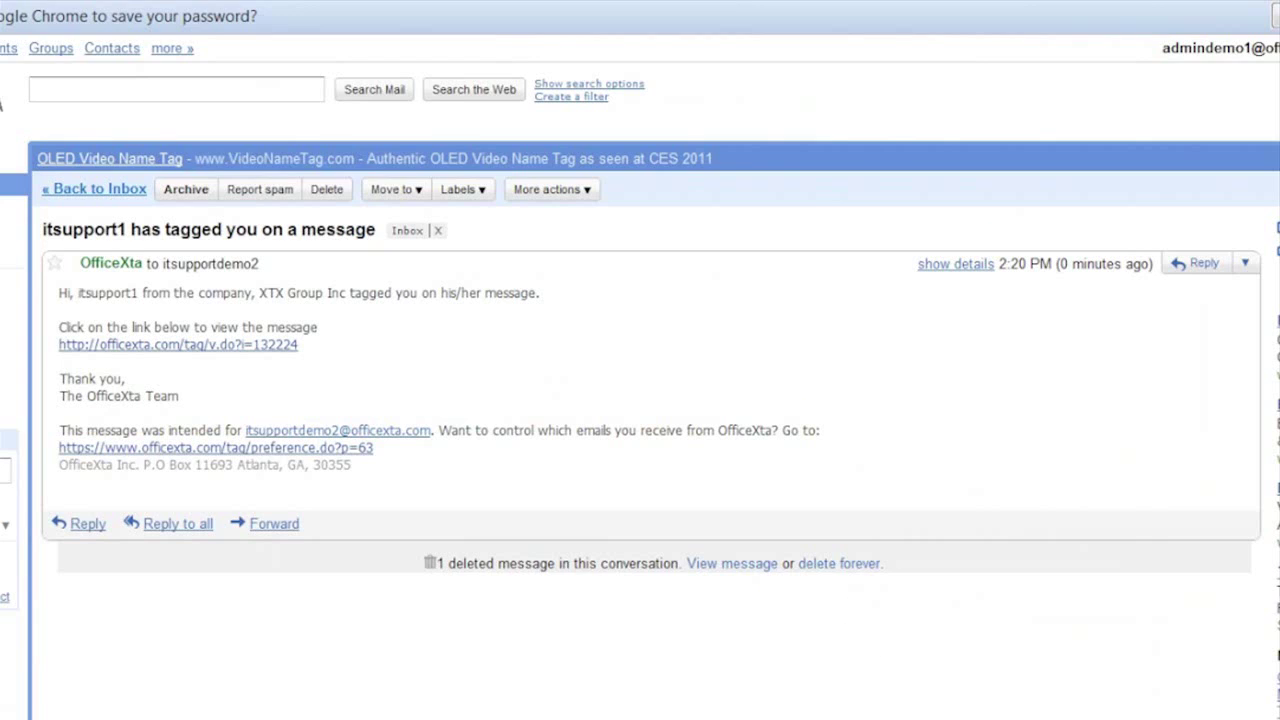